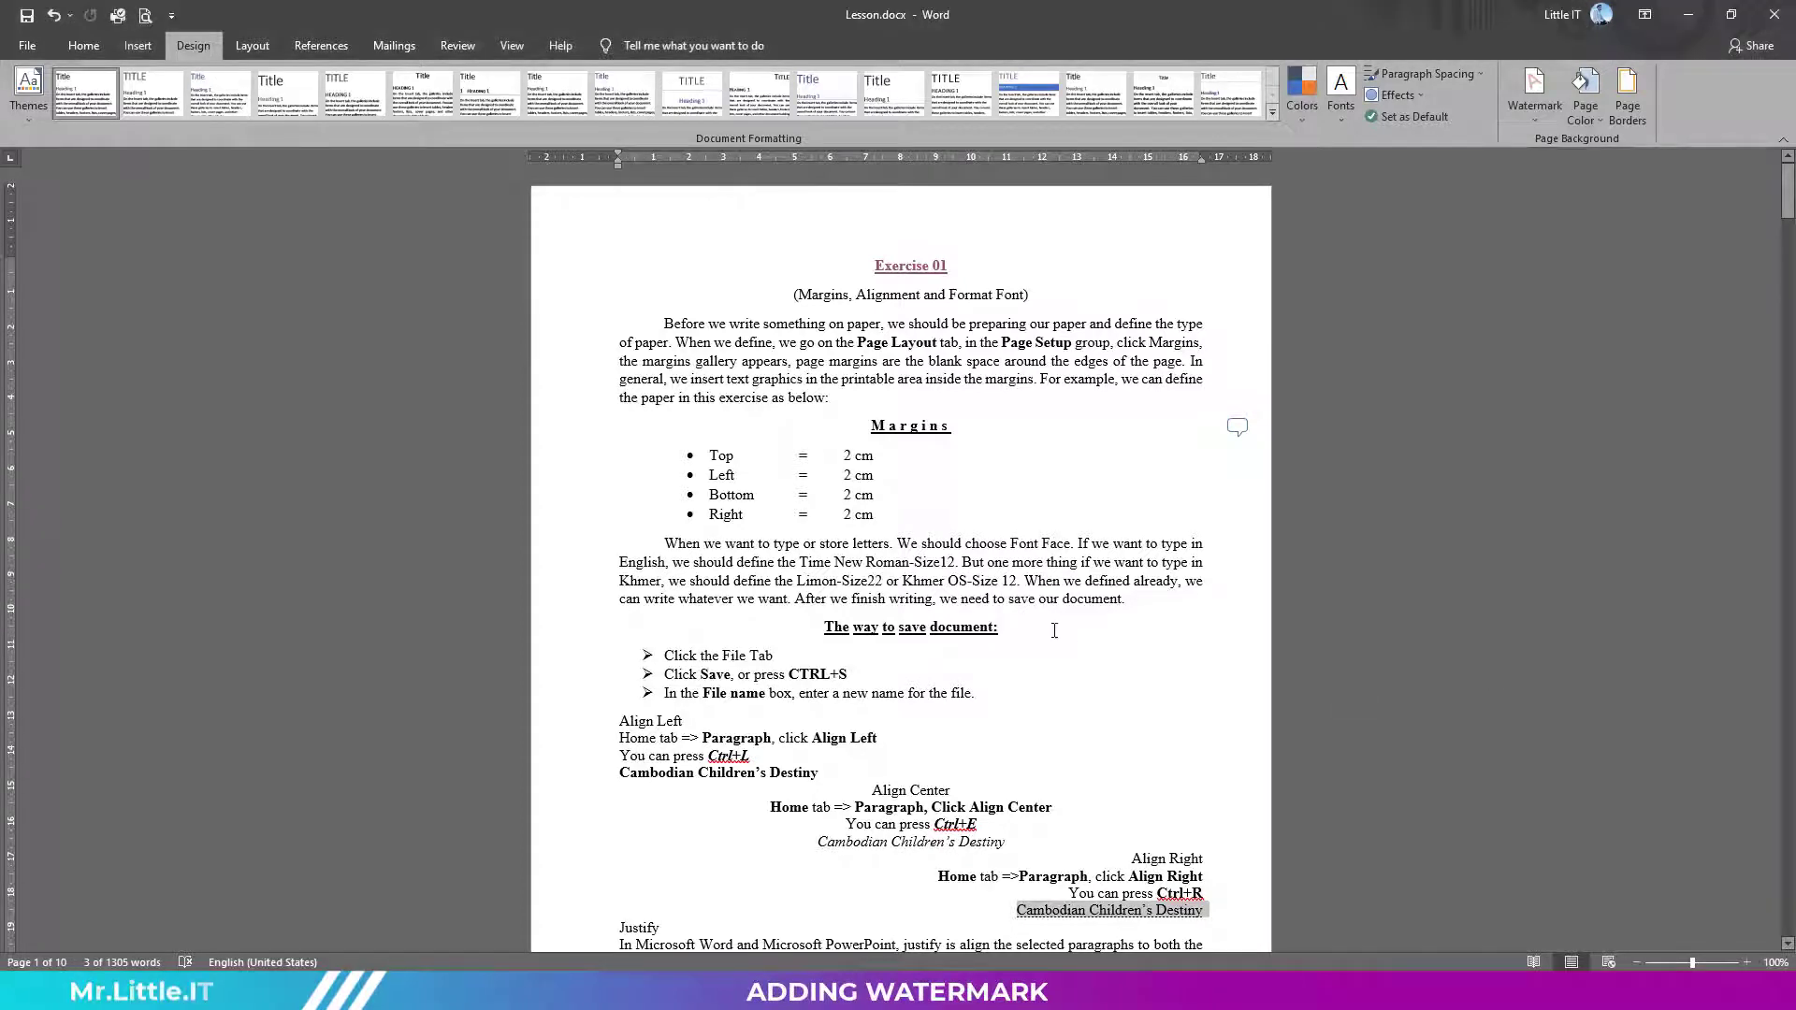
# Step: Place the cursor after 'Bottom = 2 cm', scroll the document and glance at the File backstage and Home ribbon
pyautogui.click(1105, 500)
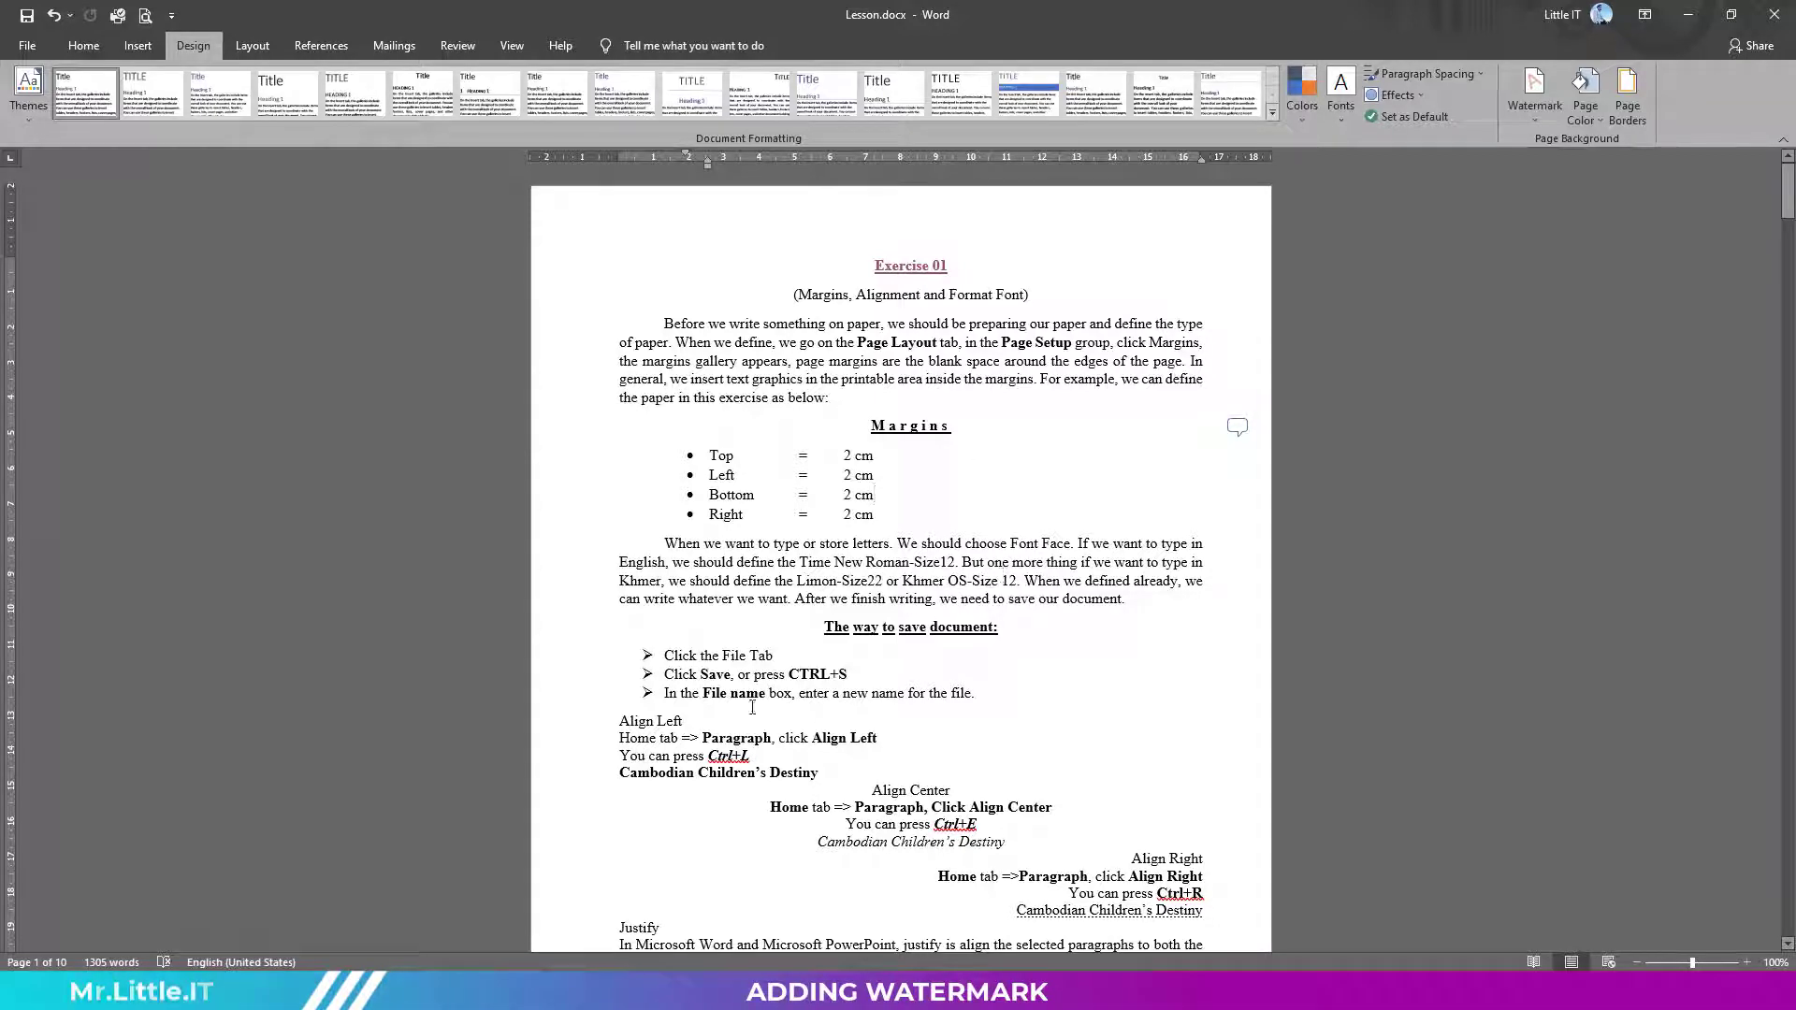
pyautogui.scroll(-5, 817, 673)
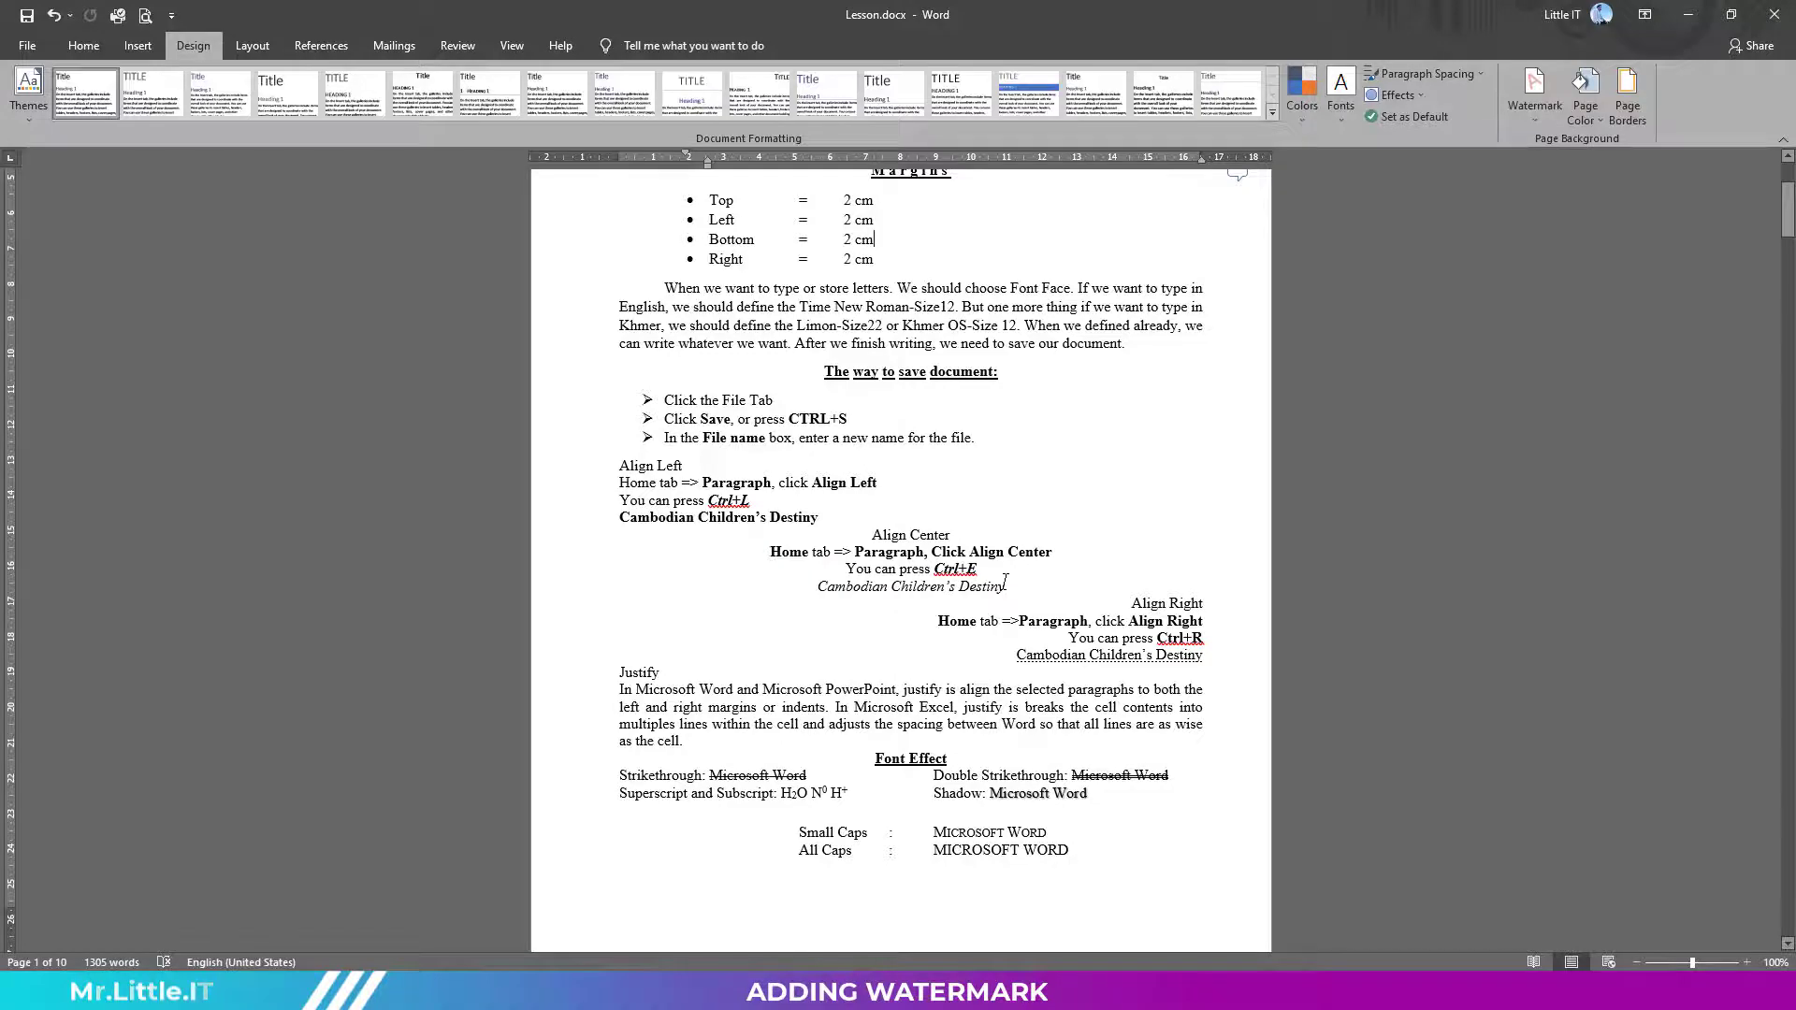
pyautogui.scroll(5, 1005, 582)
pyautogui.click(47, 47)
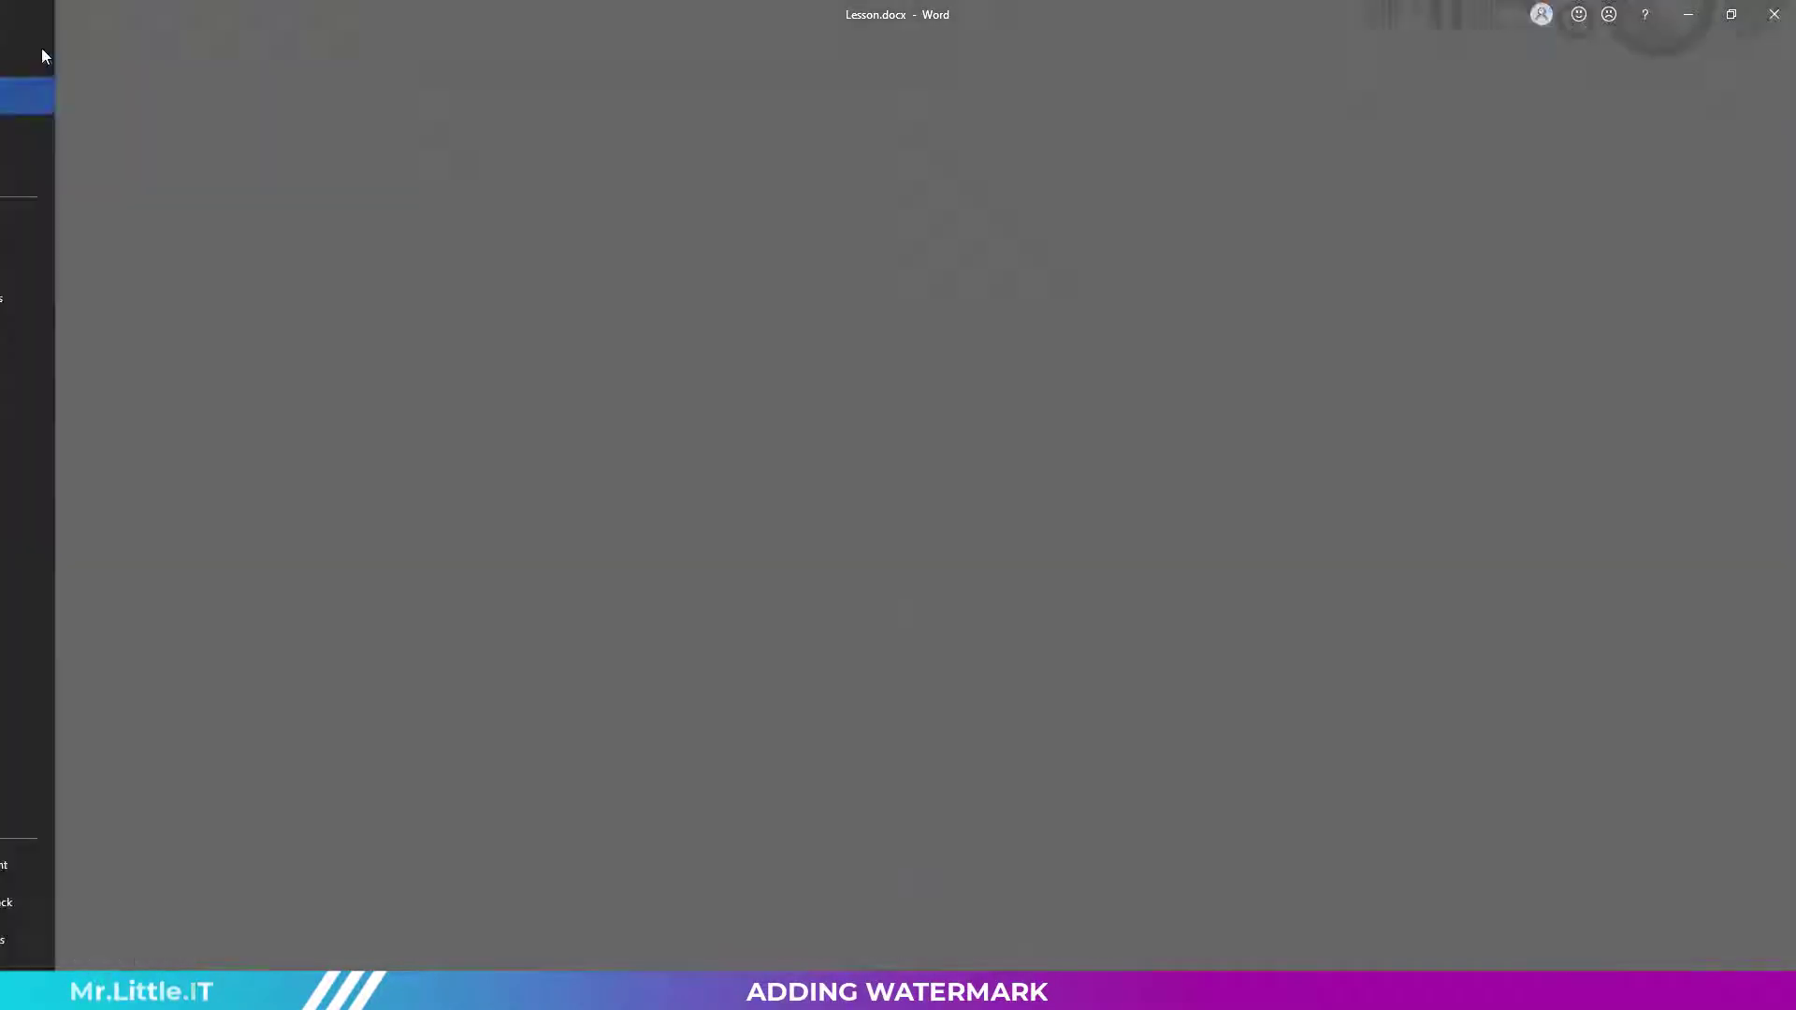
pyautogui.press('Escape')
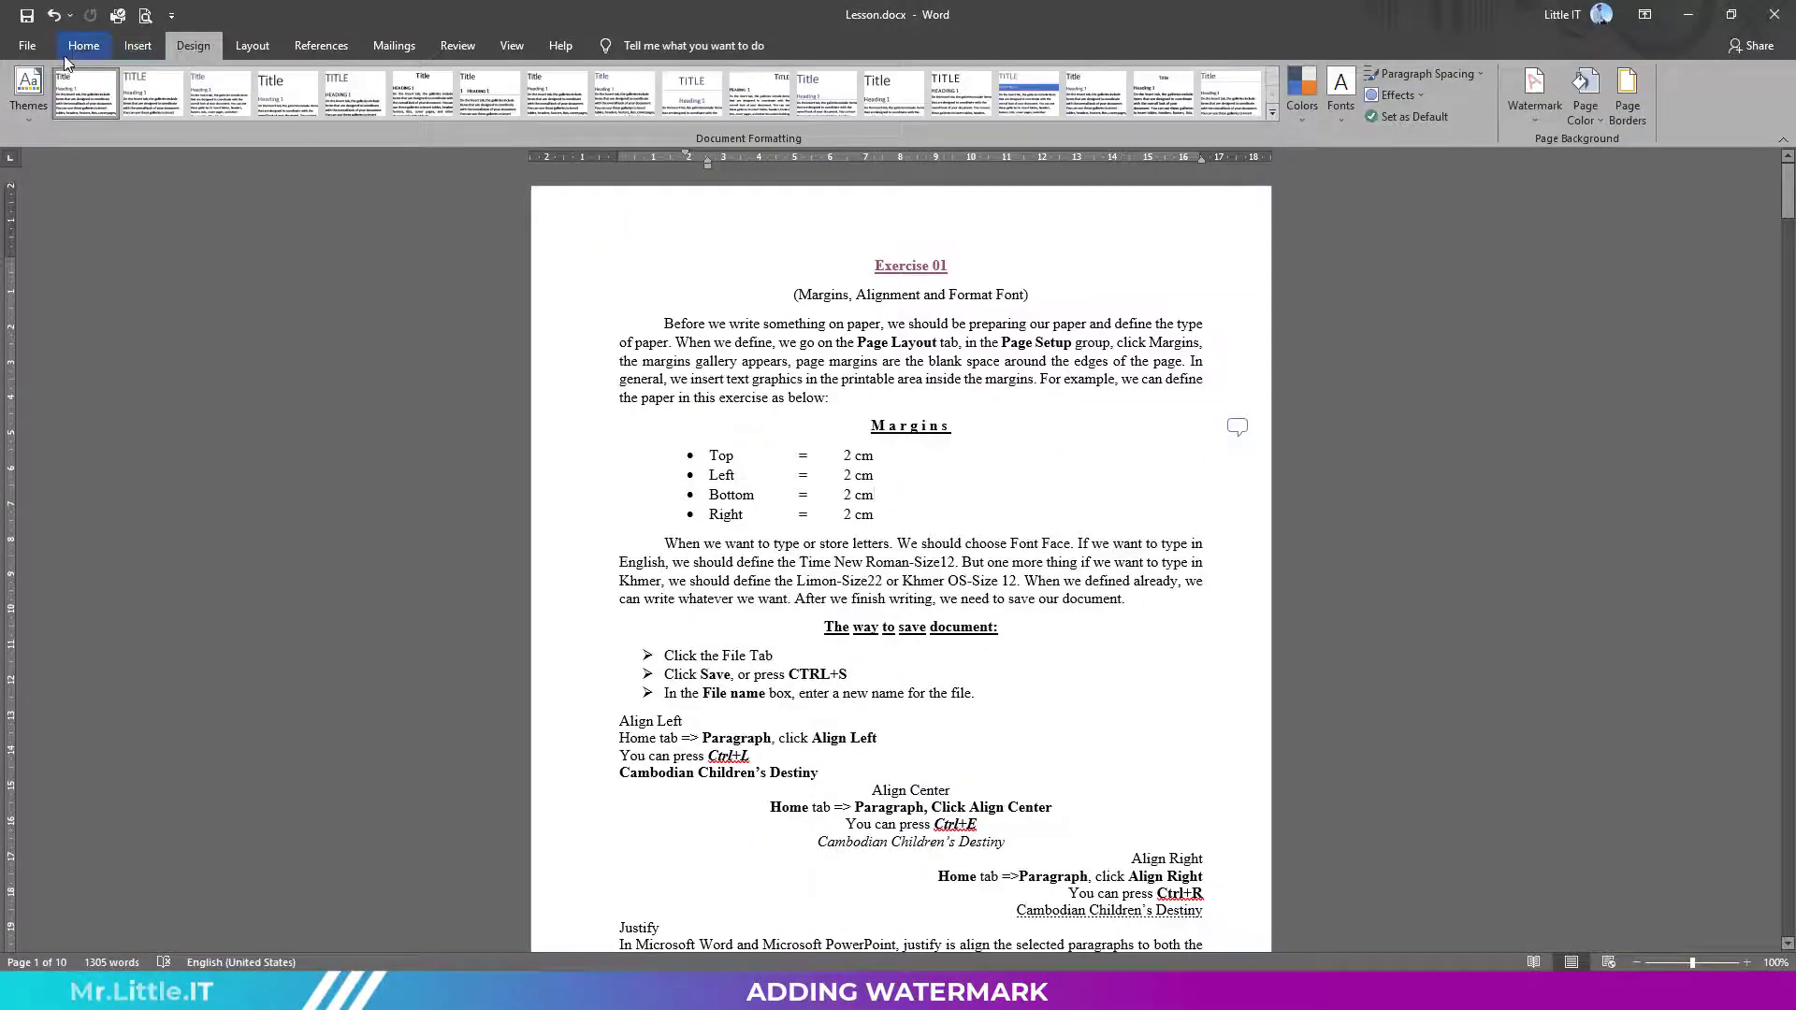
pyautogui.click(77, 49)
# Step: Start a custom Picture watermark on the Design ribbon and bring up the picture source choices
pyautogui.click(190, 49)
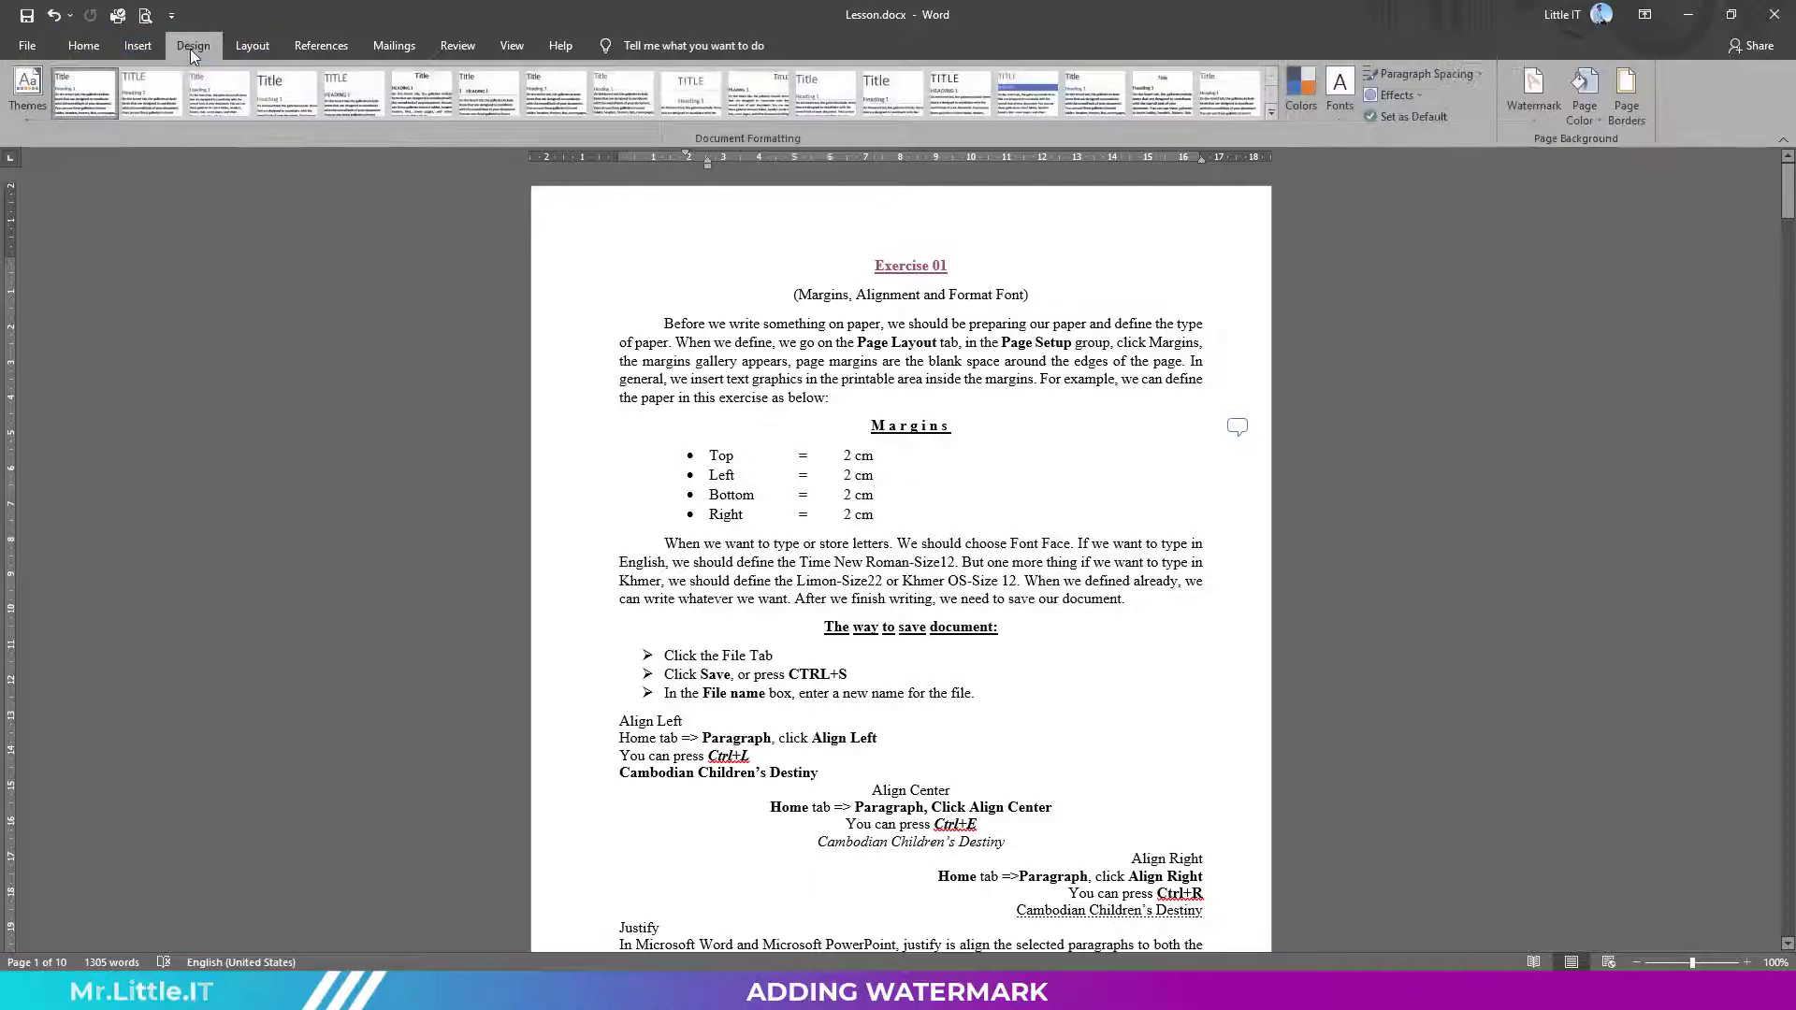
pyautogui.click(1531, 111)
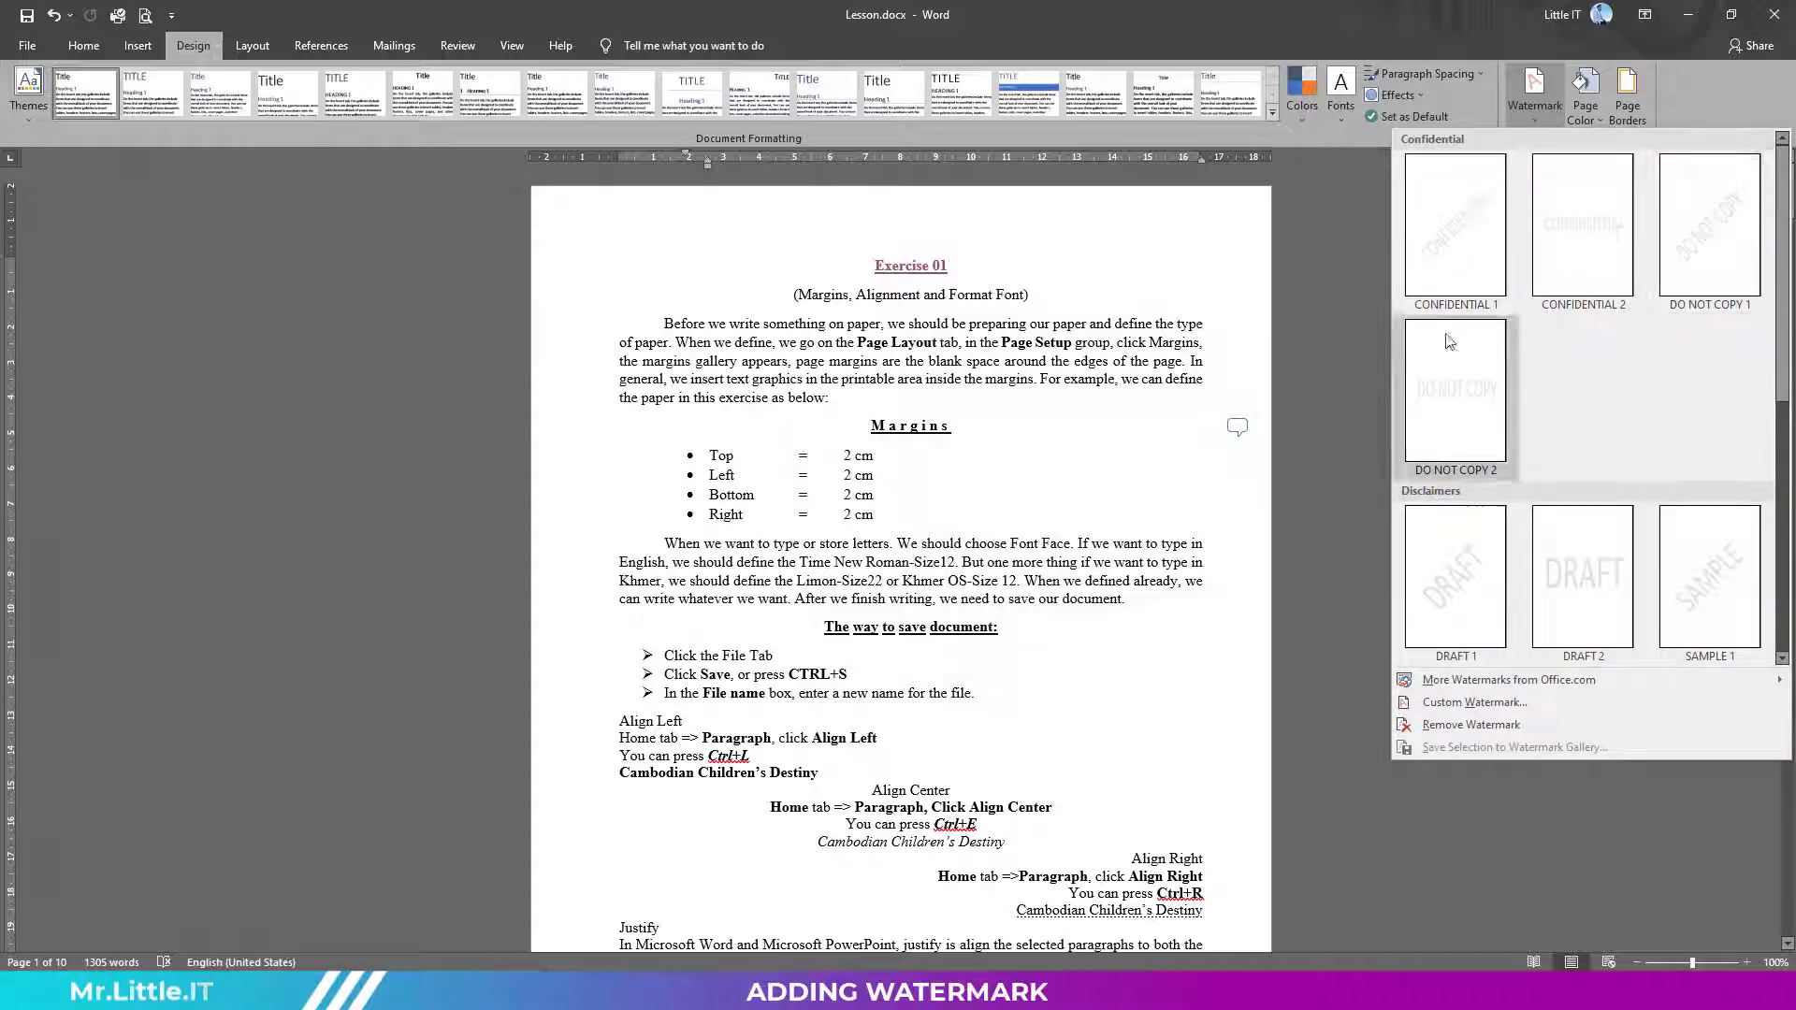
pyautogui.click(1440, 703)
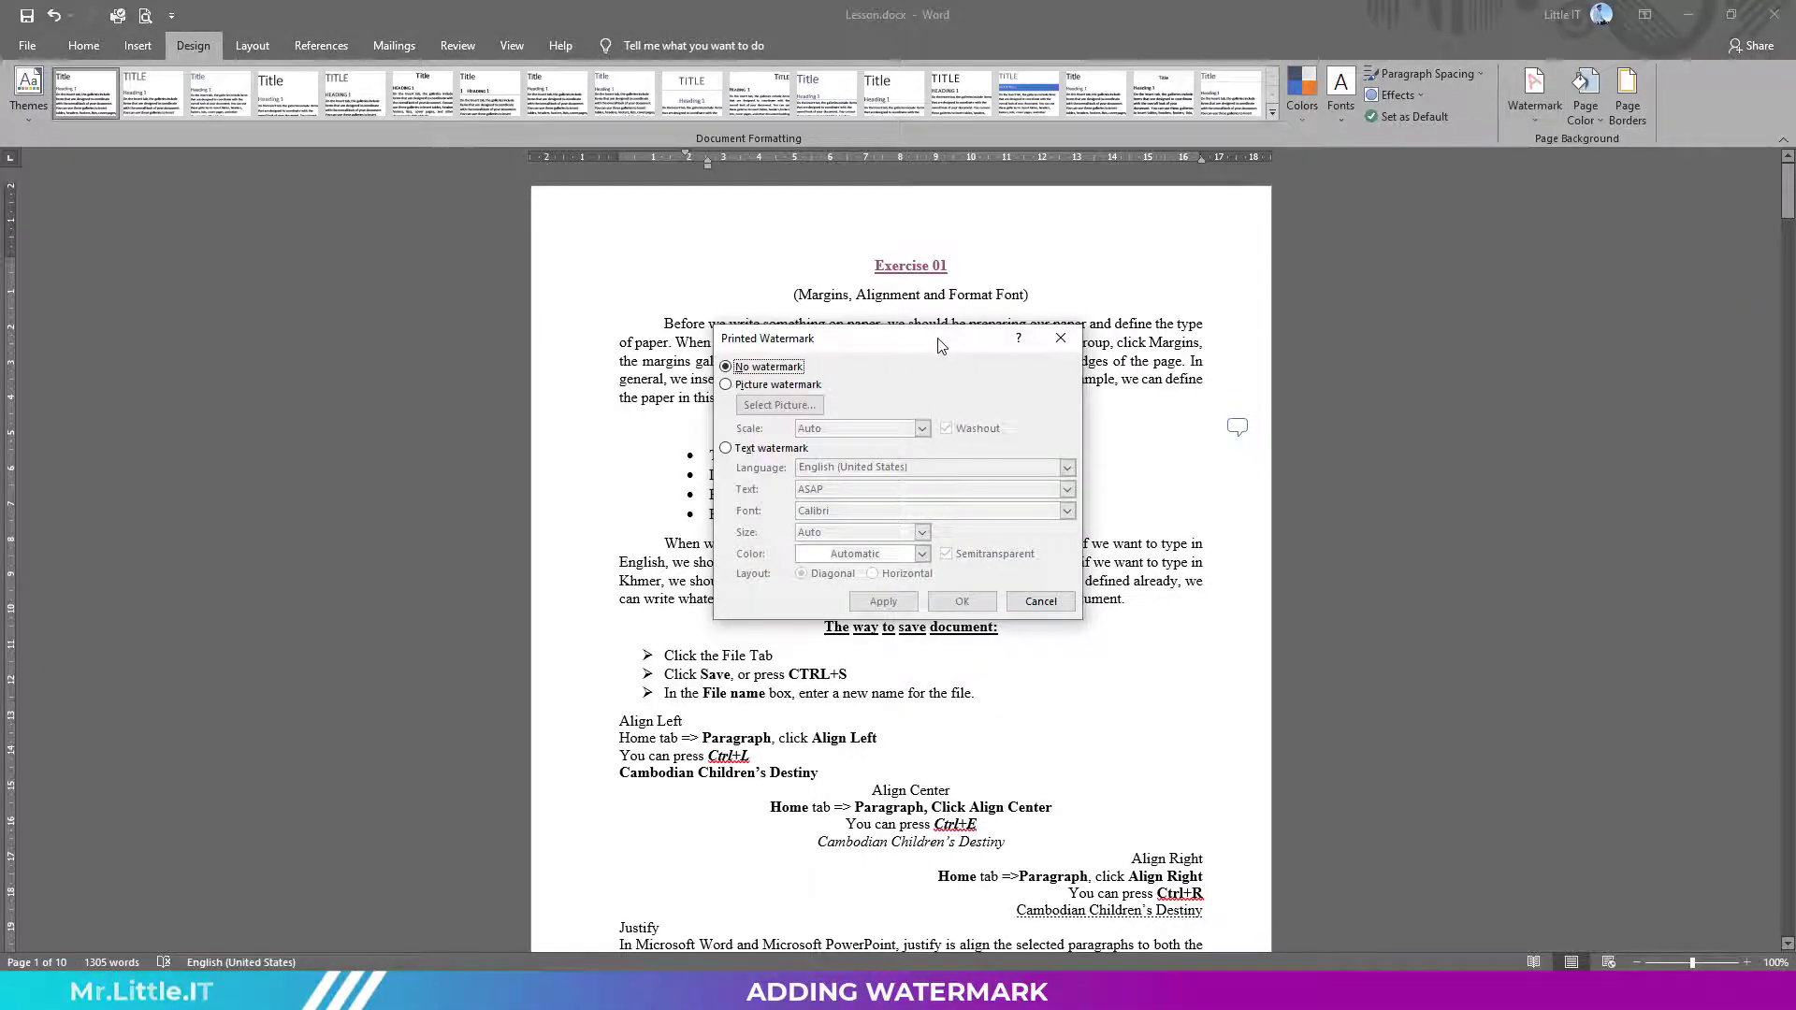
pyautogui.moveTo(940, 345); pyautogui.dragTo(1319, 247)
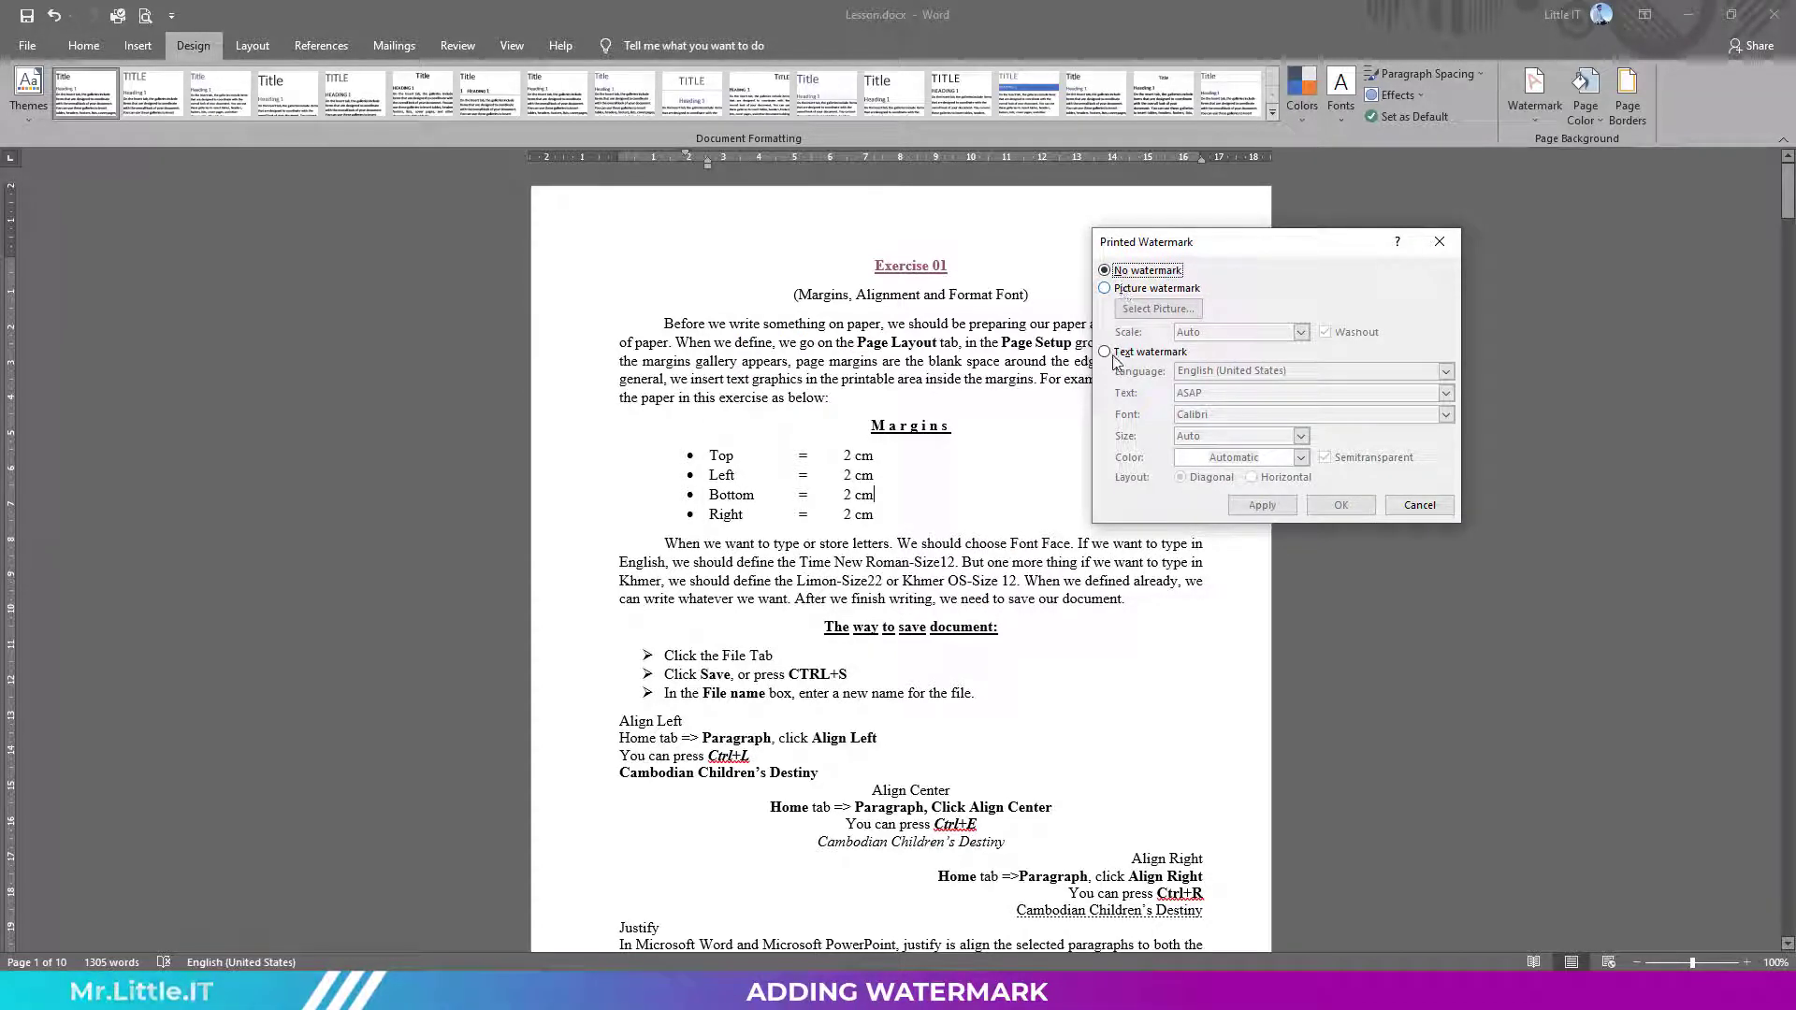
pyautogui.click(1134, 290)
pyautogui.click(1151, 308)
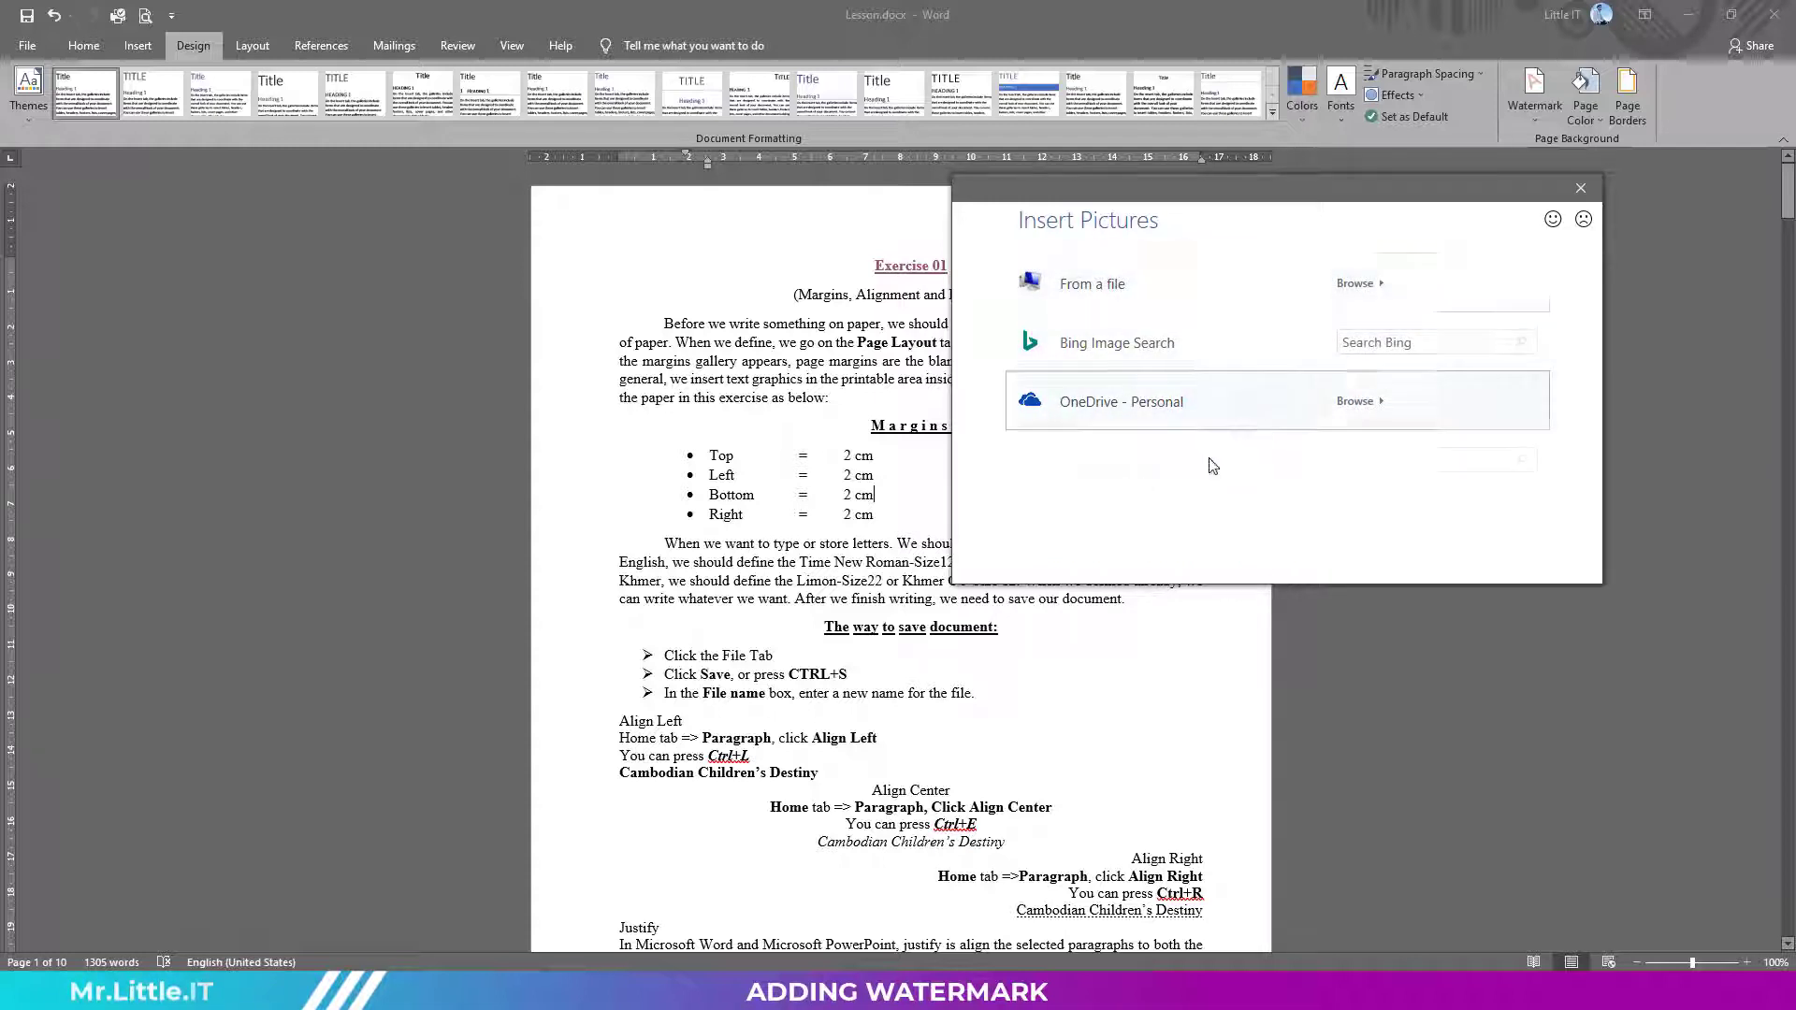
# Step: Pick Slide3.JPG from Desktop > Powerpoint Lesson as the watermark picture
pyautogui.click(1283, 307)
pyautogui.click(975, 402)
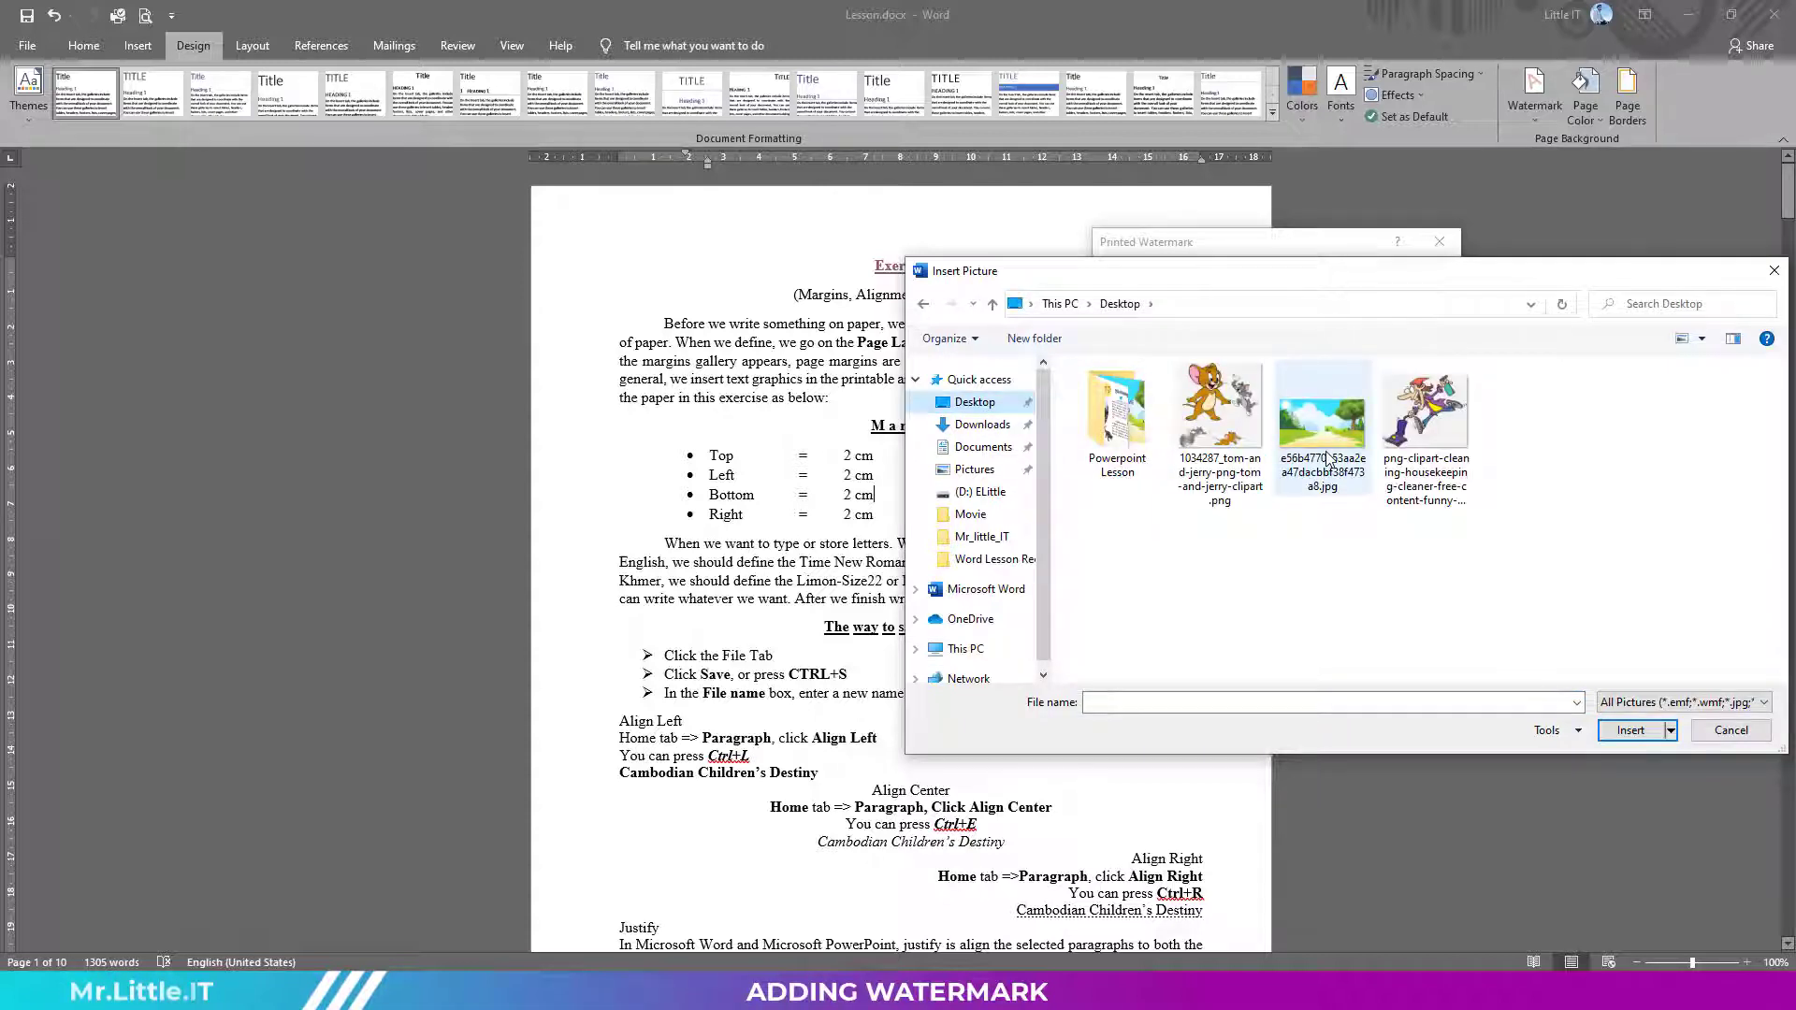
pyautogui.click(1132, 439)
pyautogui.click(1334, 440)
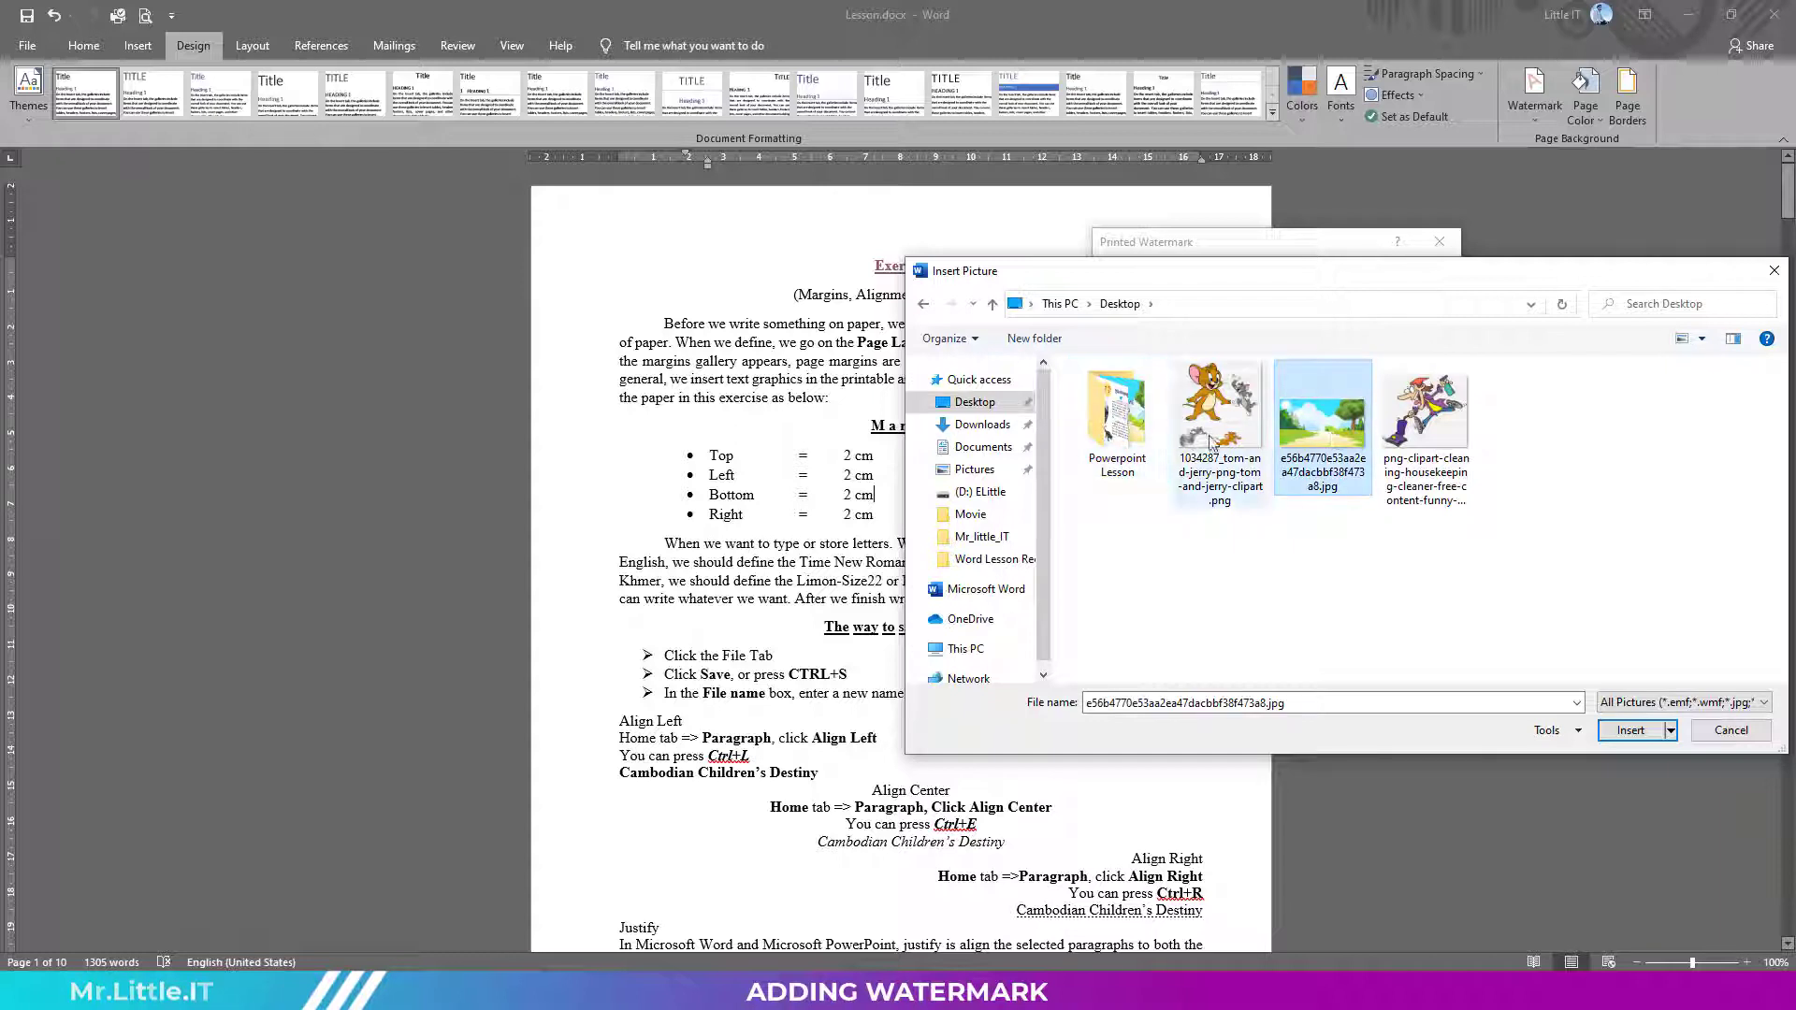
pyautogui.doubleClick(1127, 430)
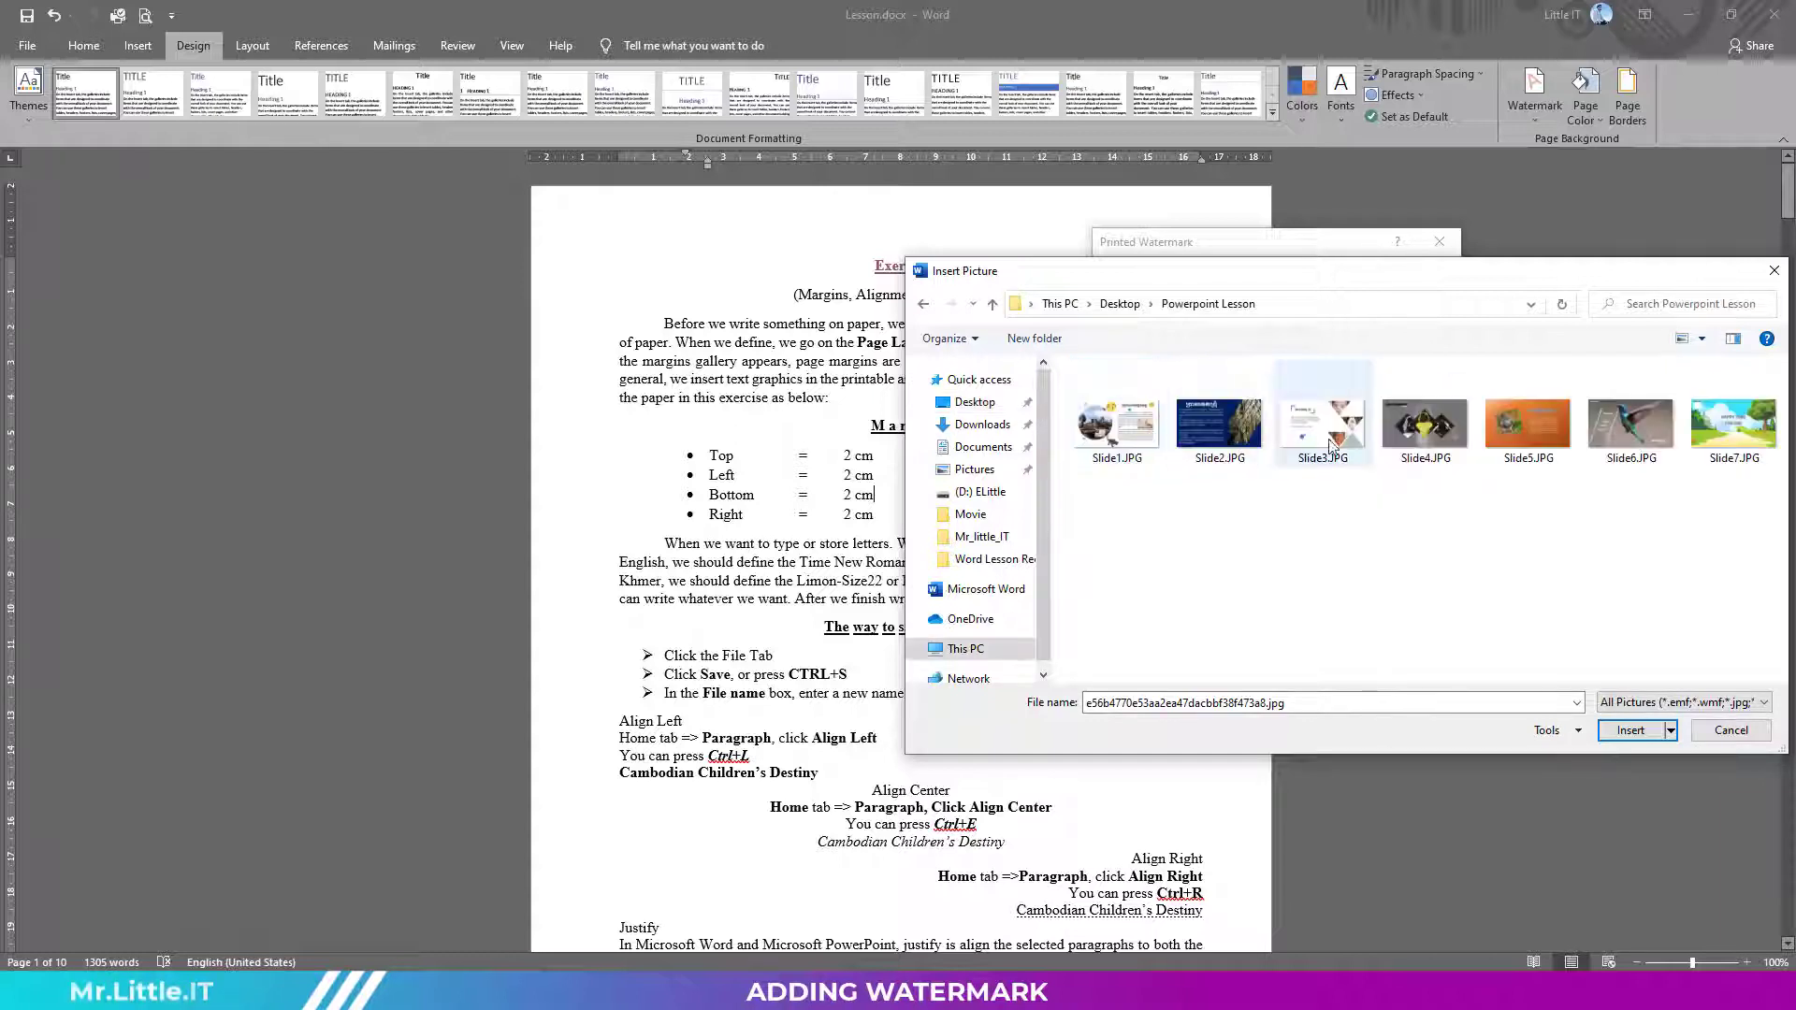
pyautogui.click(1323, 426)
pyautogui.click(1630, 730)
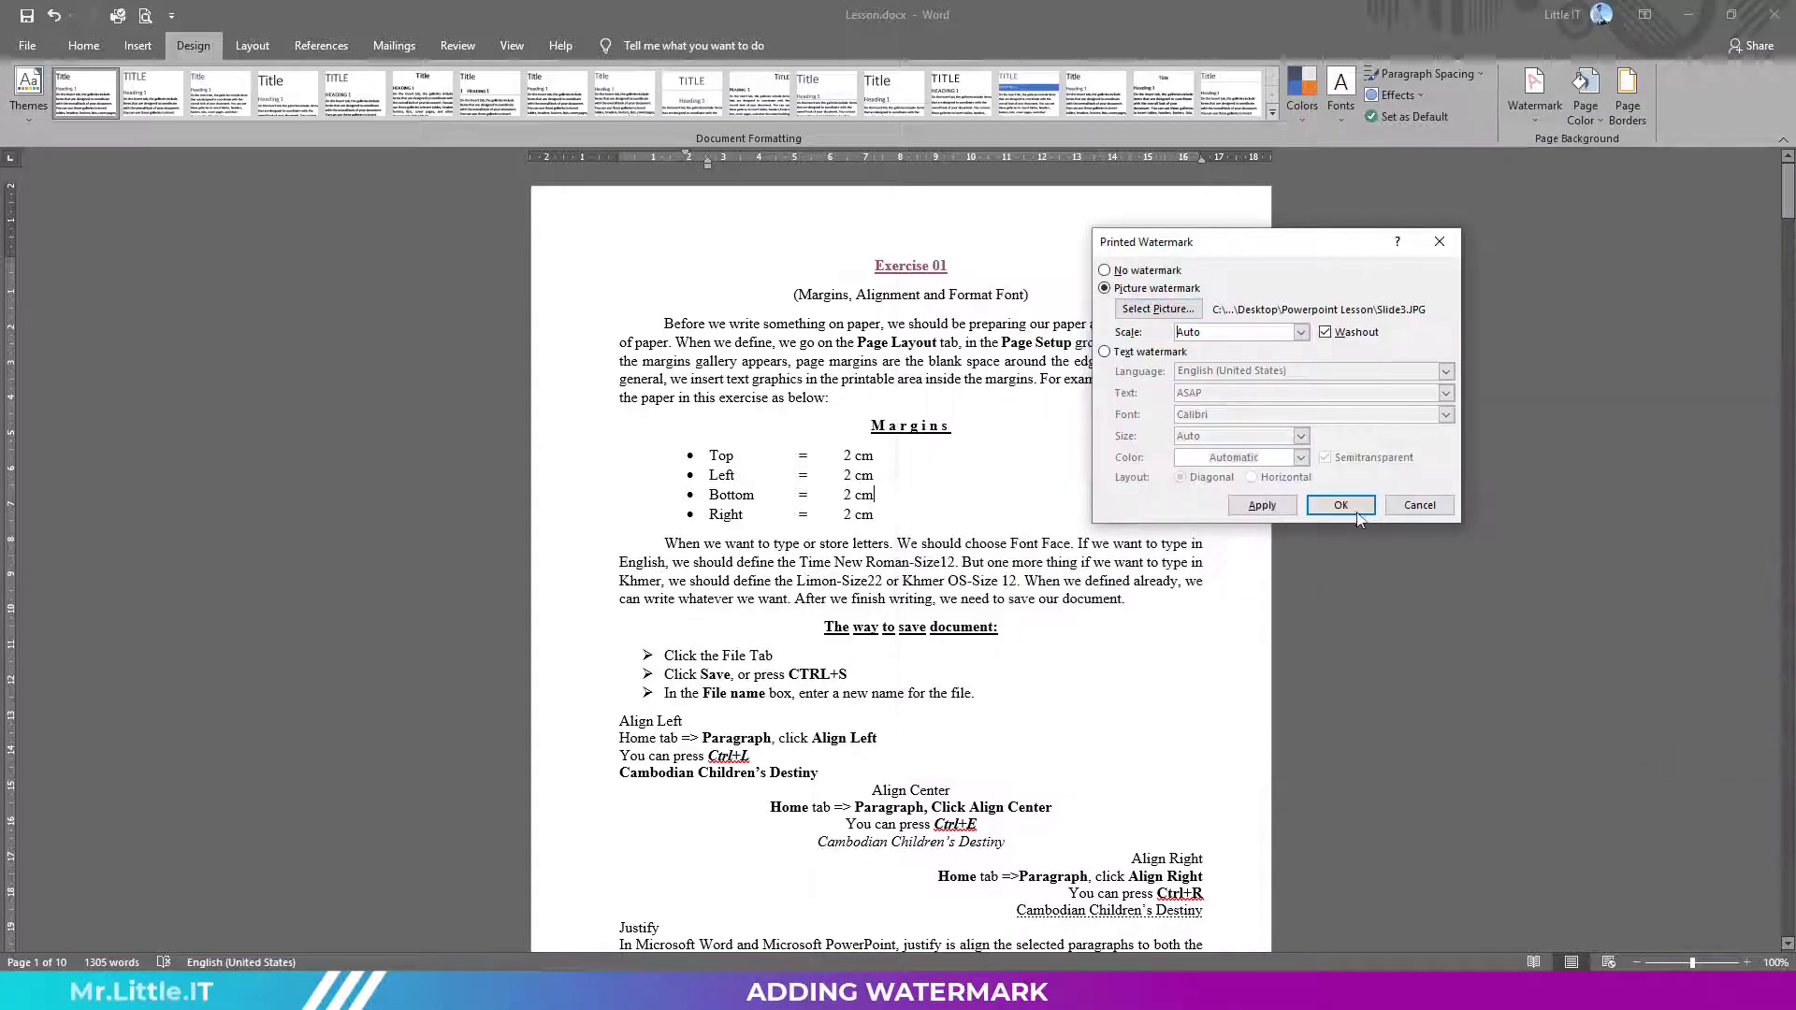
# Step: Apply the Slide3 picture watermark at 50% scale and scroll down to view it
pyautogui.click(1301, 331)
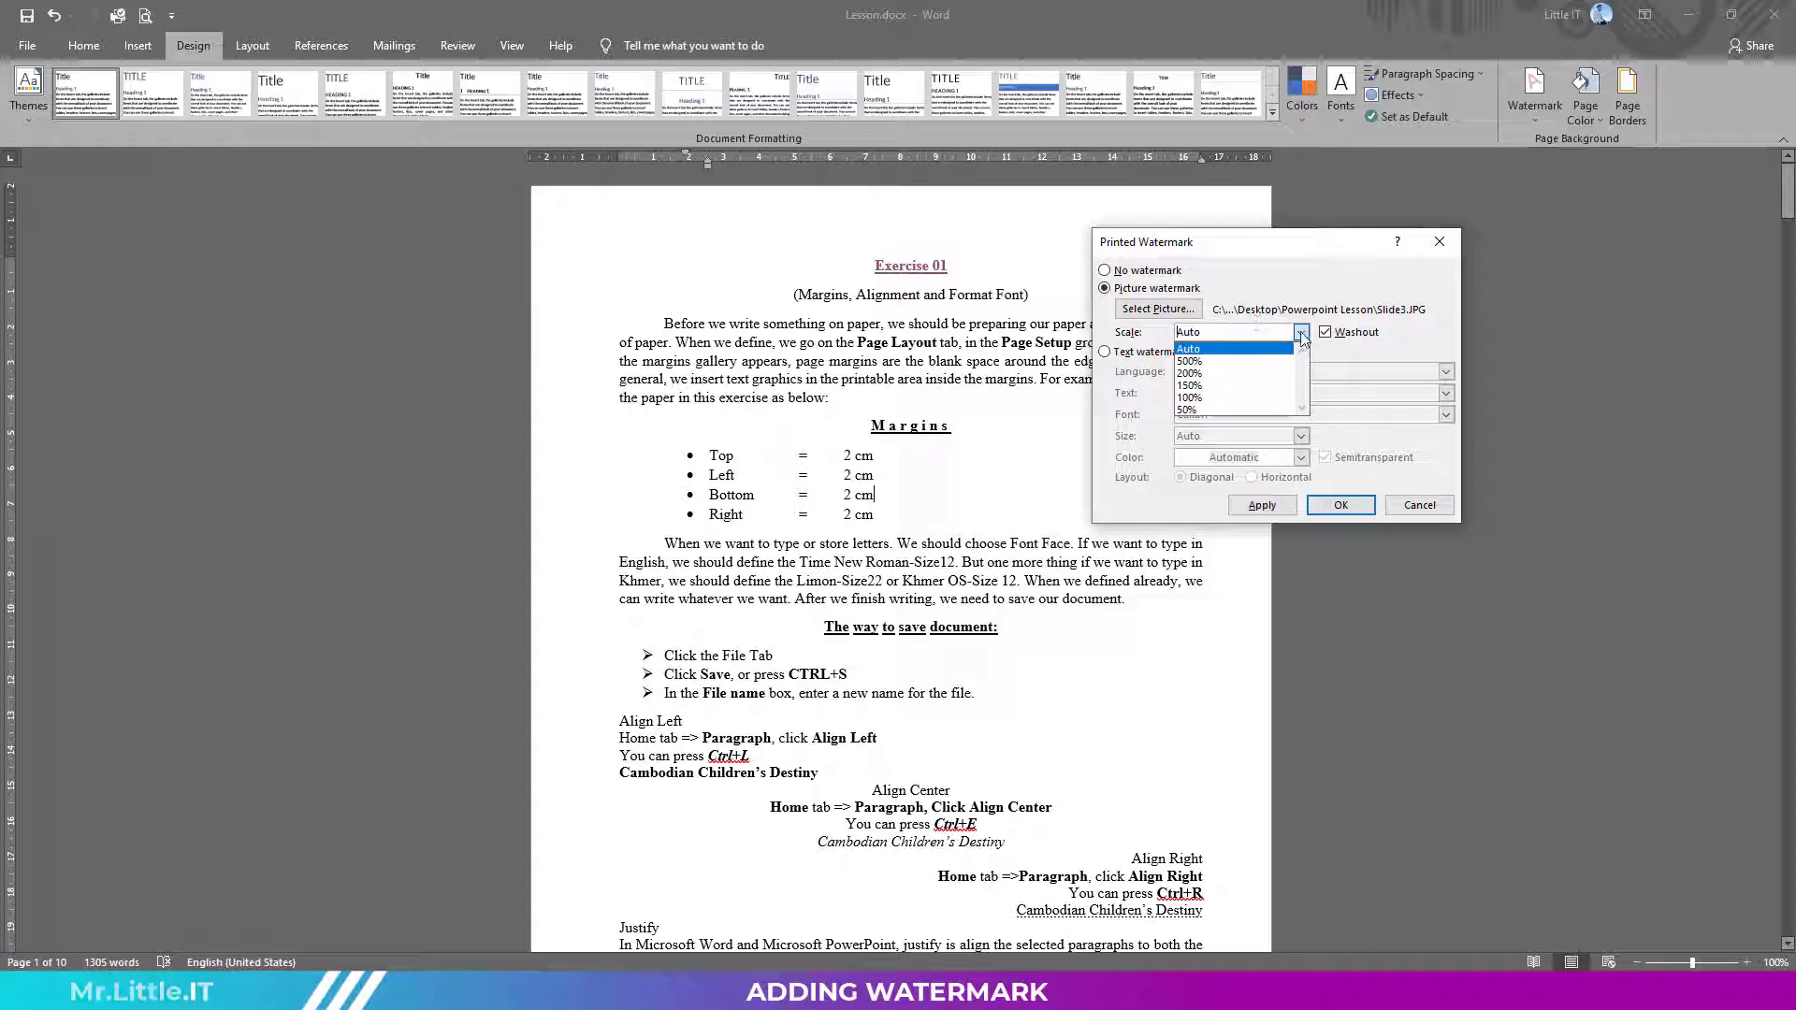
pyautogui.click(1245, 412)
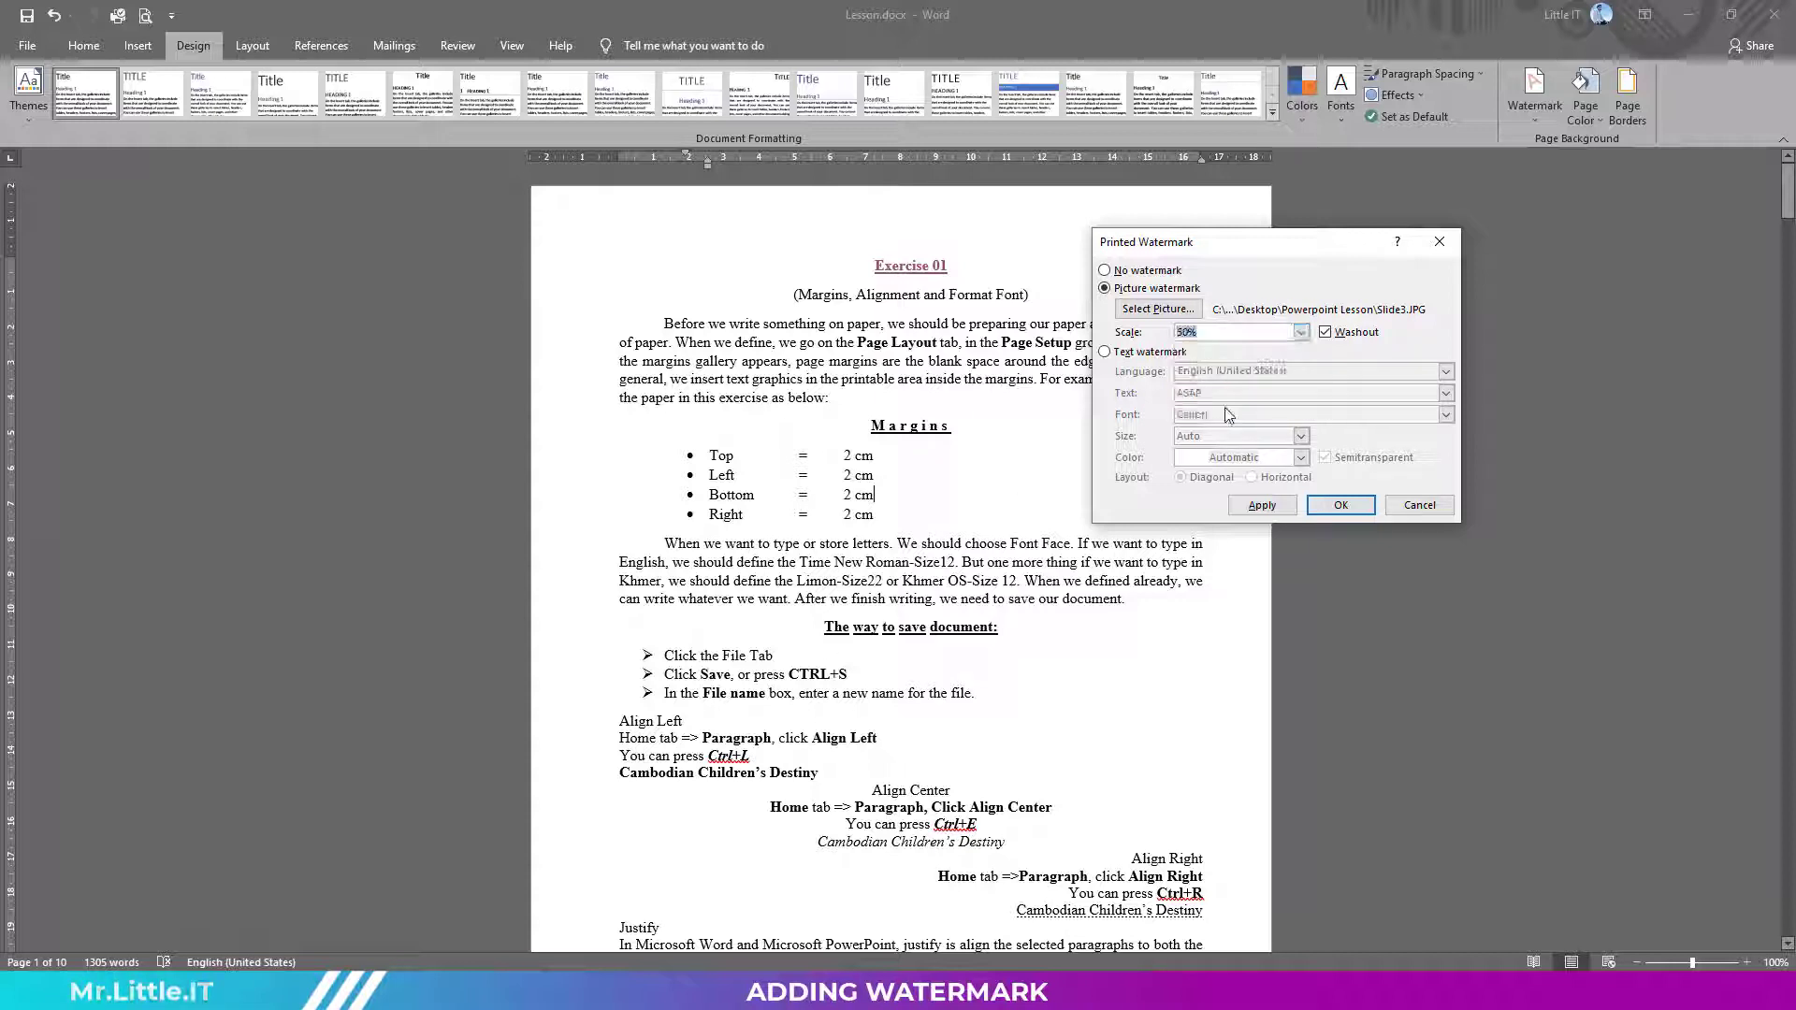
pyautogui.click(1348, 505)
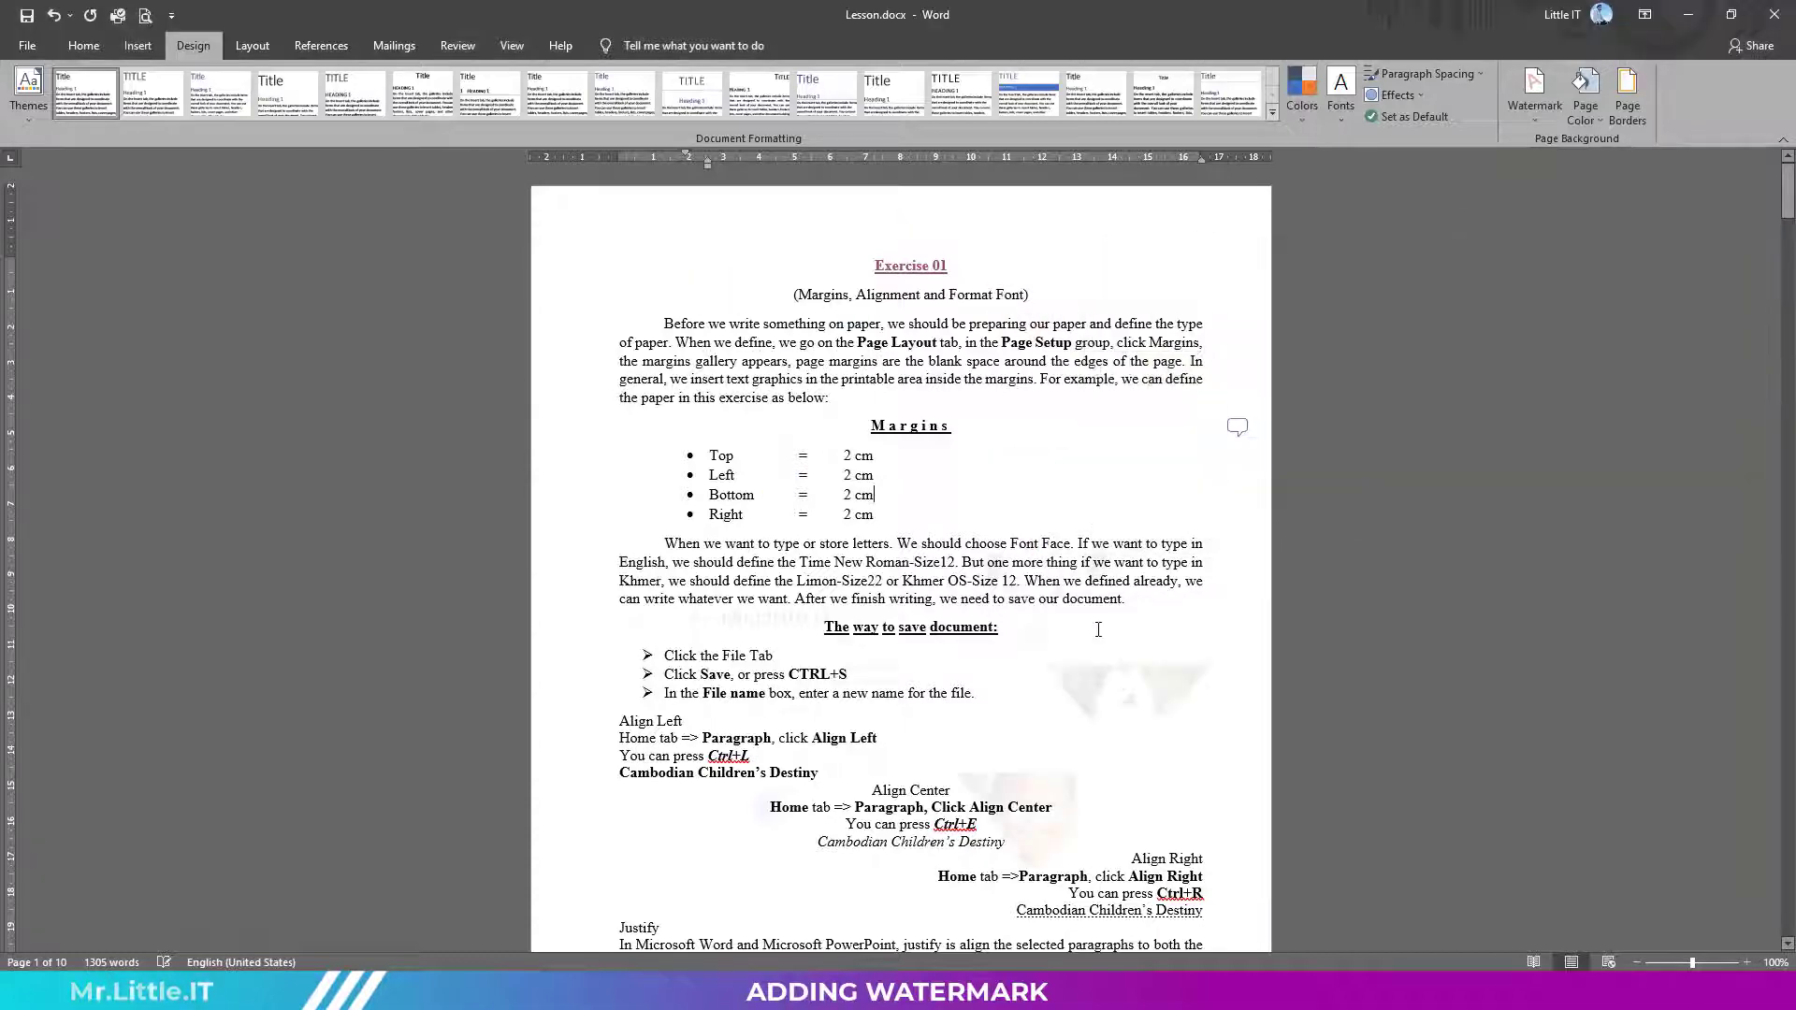
pyautogui.scroll(-5, 1098, 629)
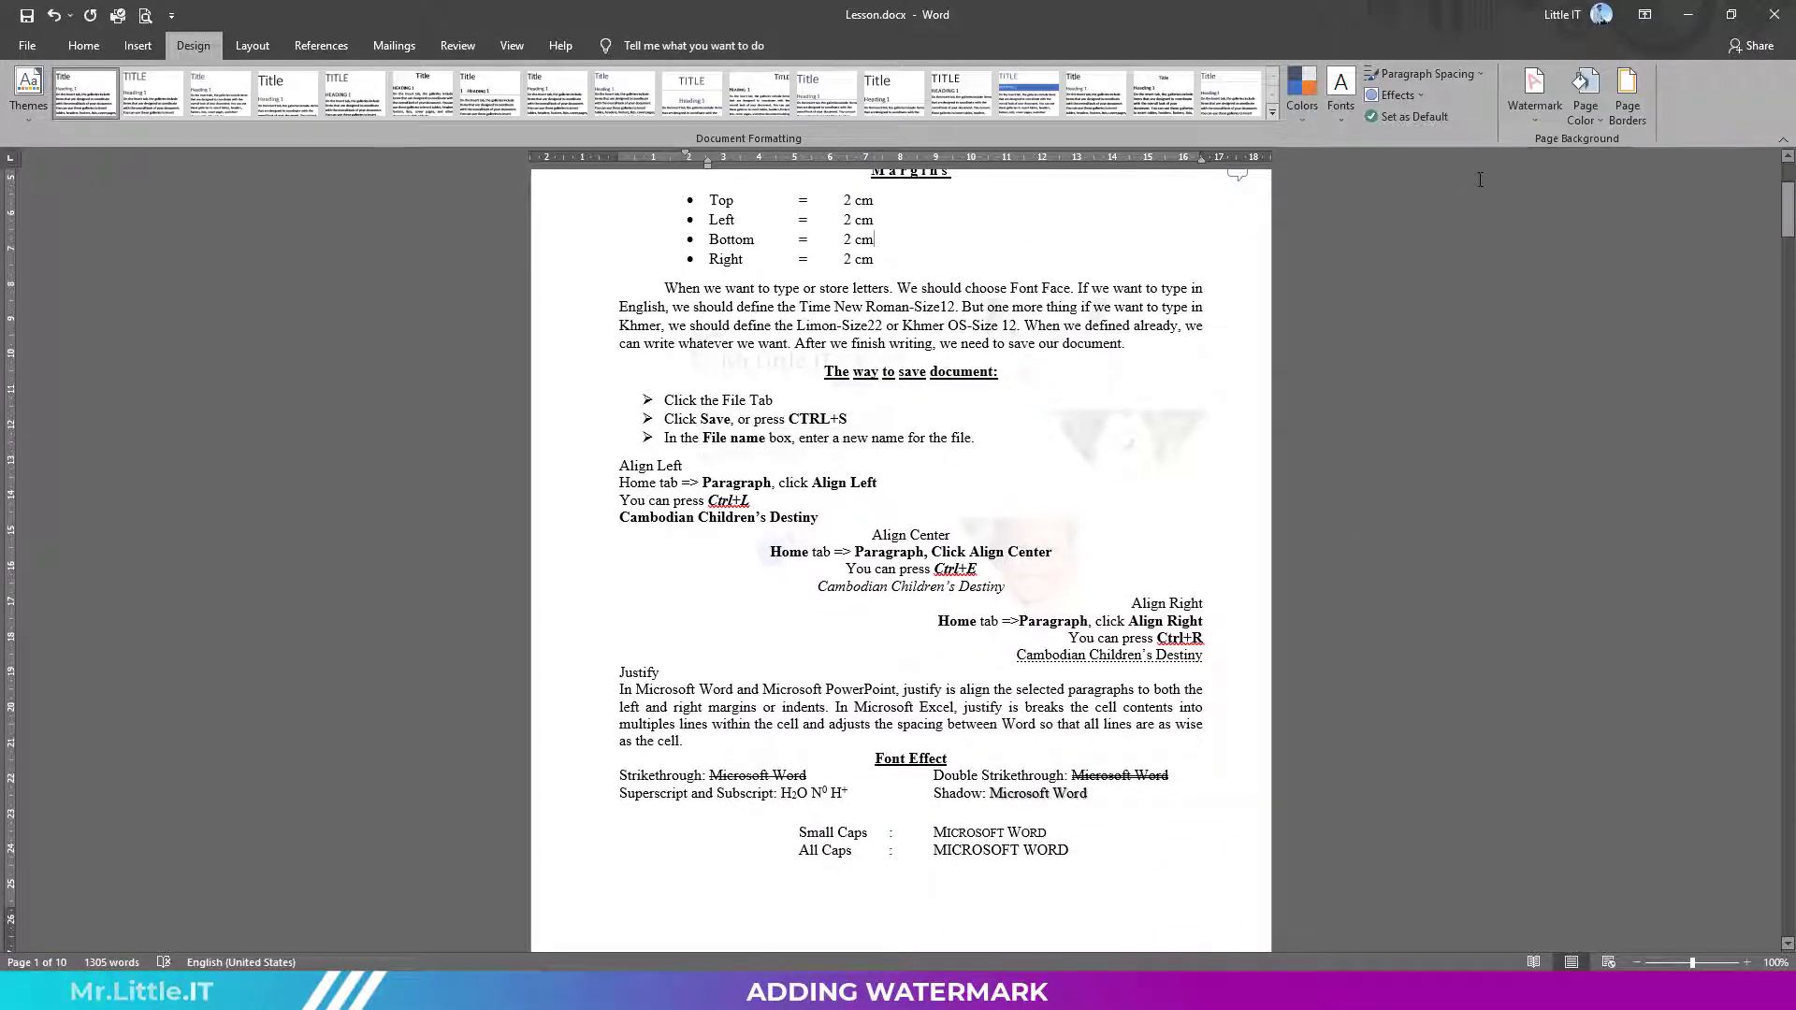
# Step: Turn off Washout on the Slide3 picture watermark so it shows in full colour
pyautogui.click(1210, 379)
pyautogui.click(1535, 98)
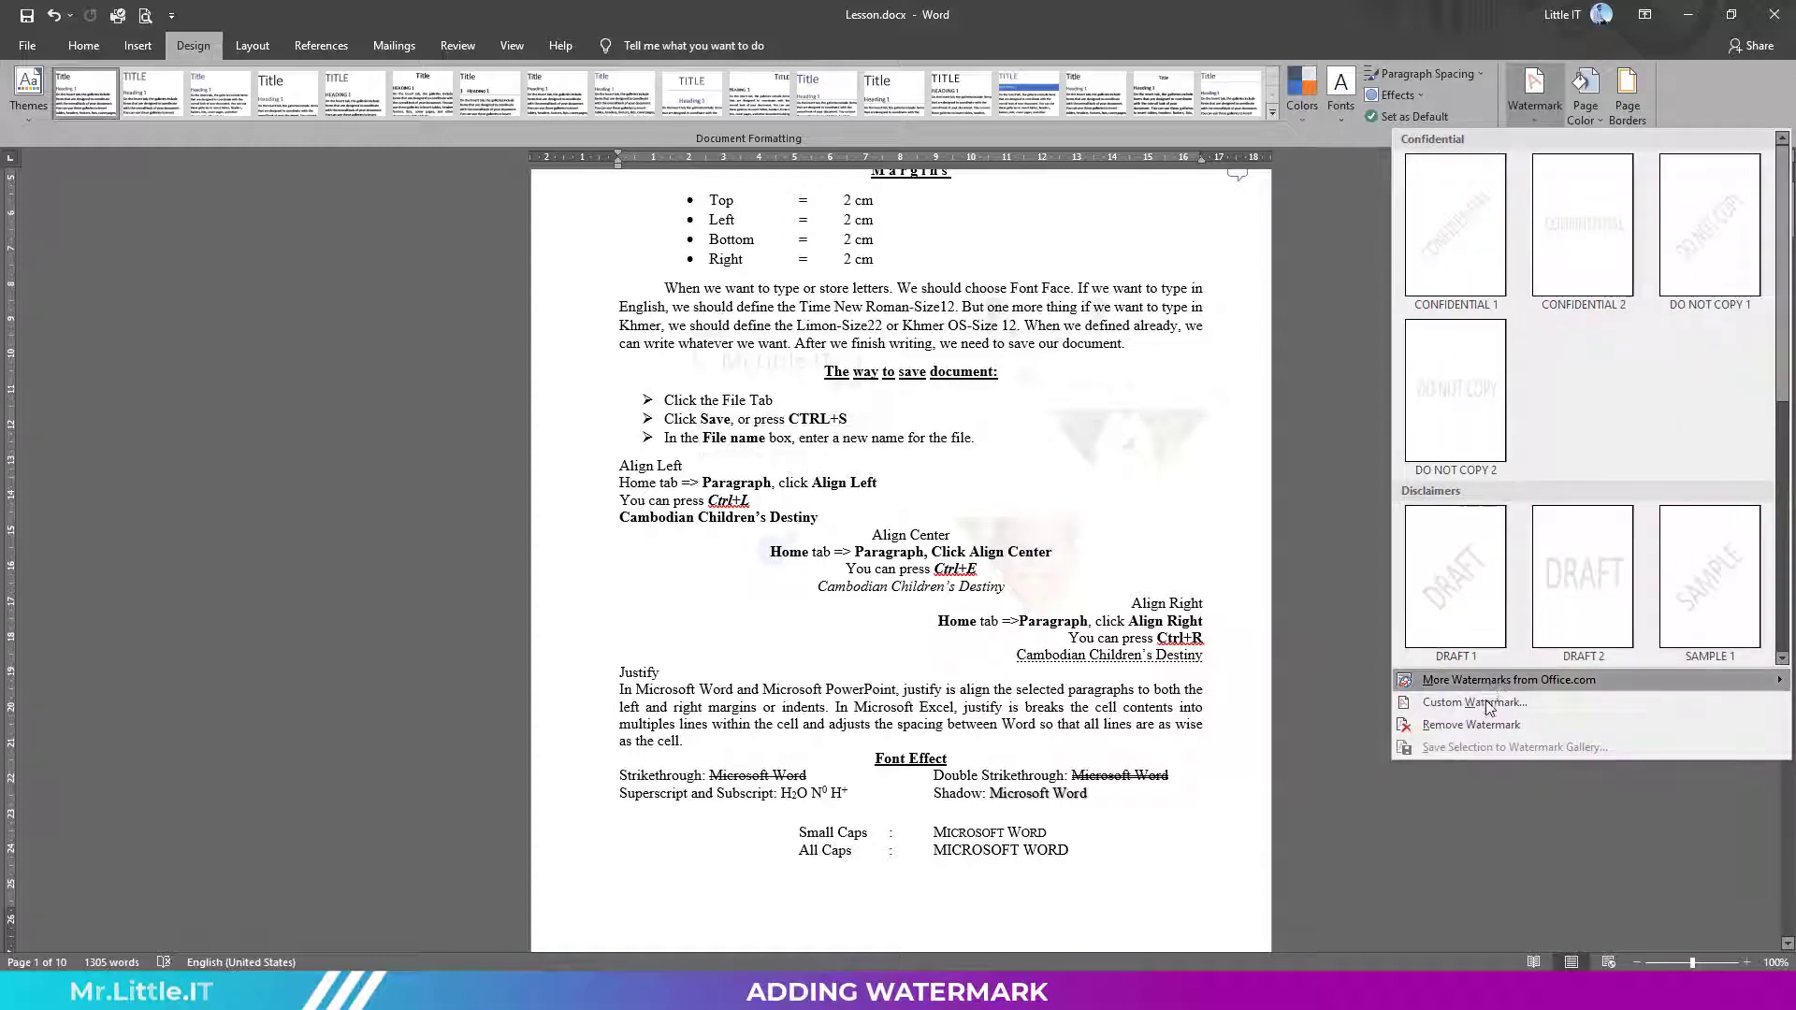
pyautogui.click(1487, 703)
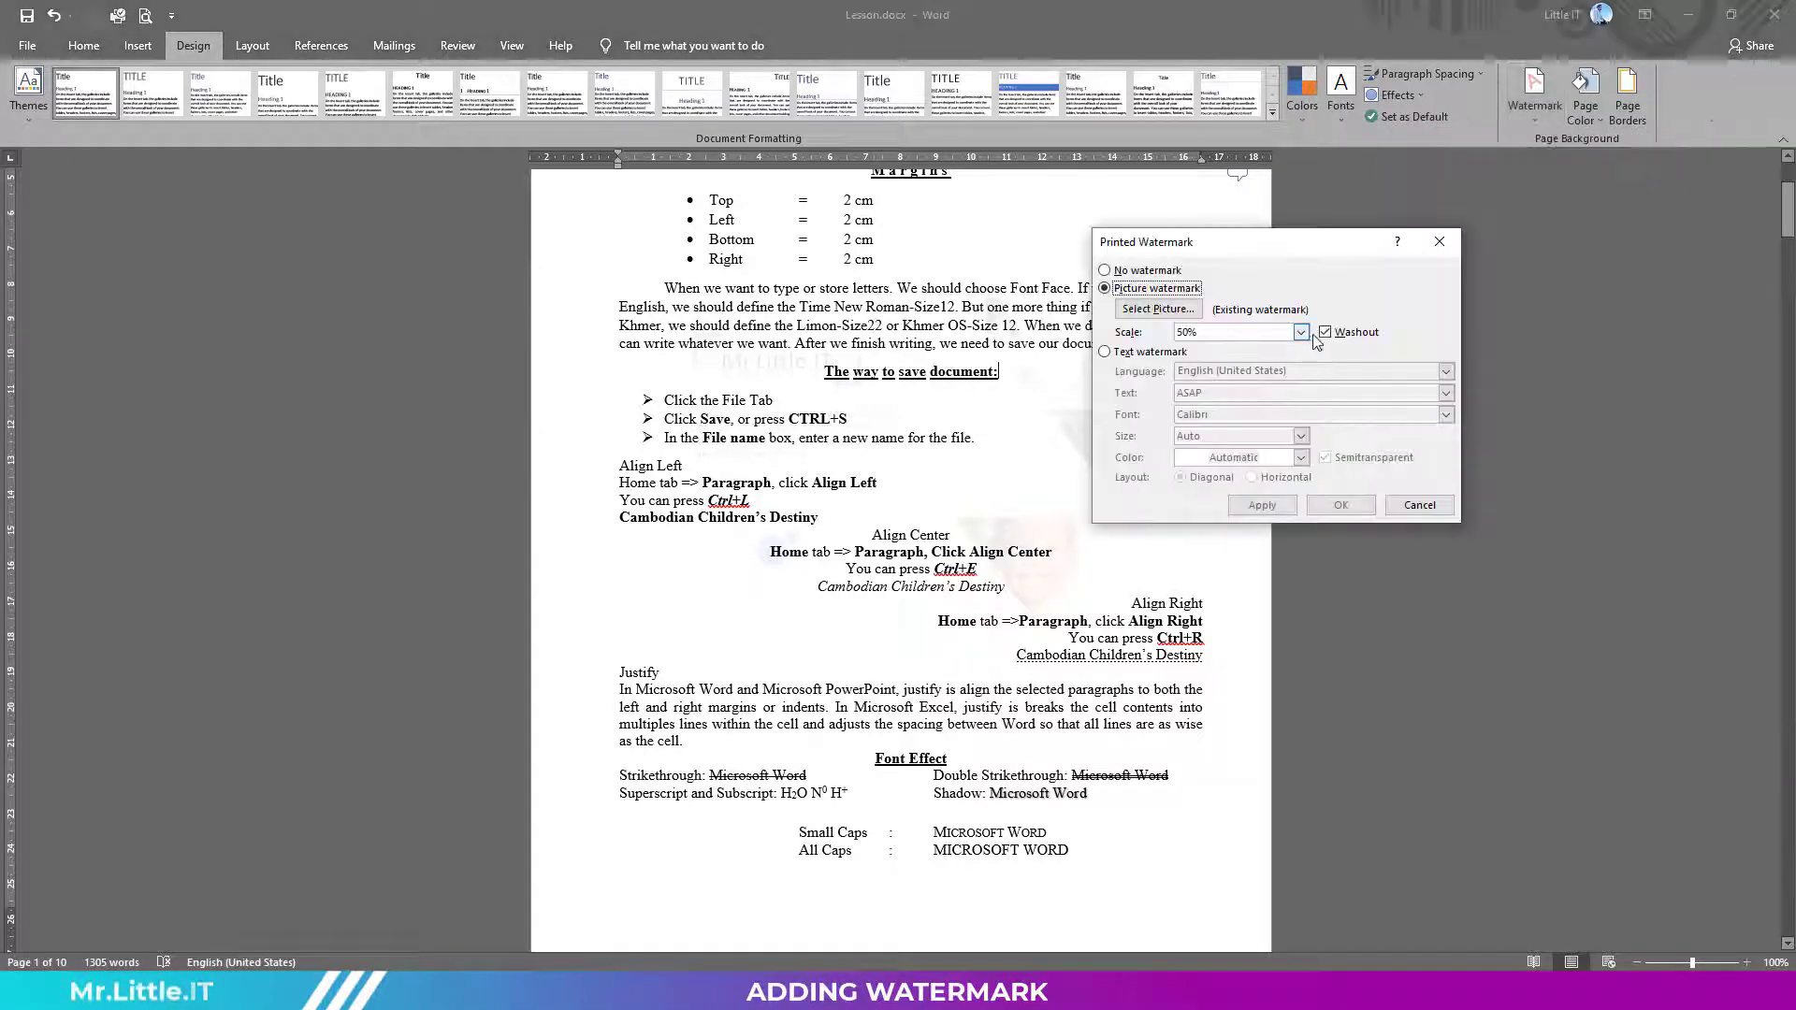
pyautogui.click(1341, 506)
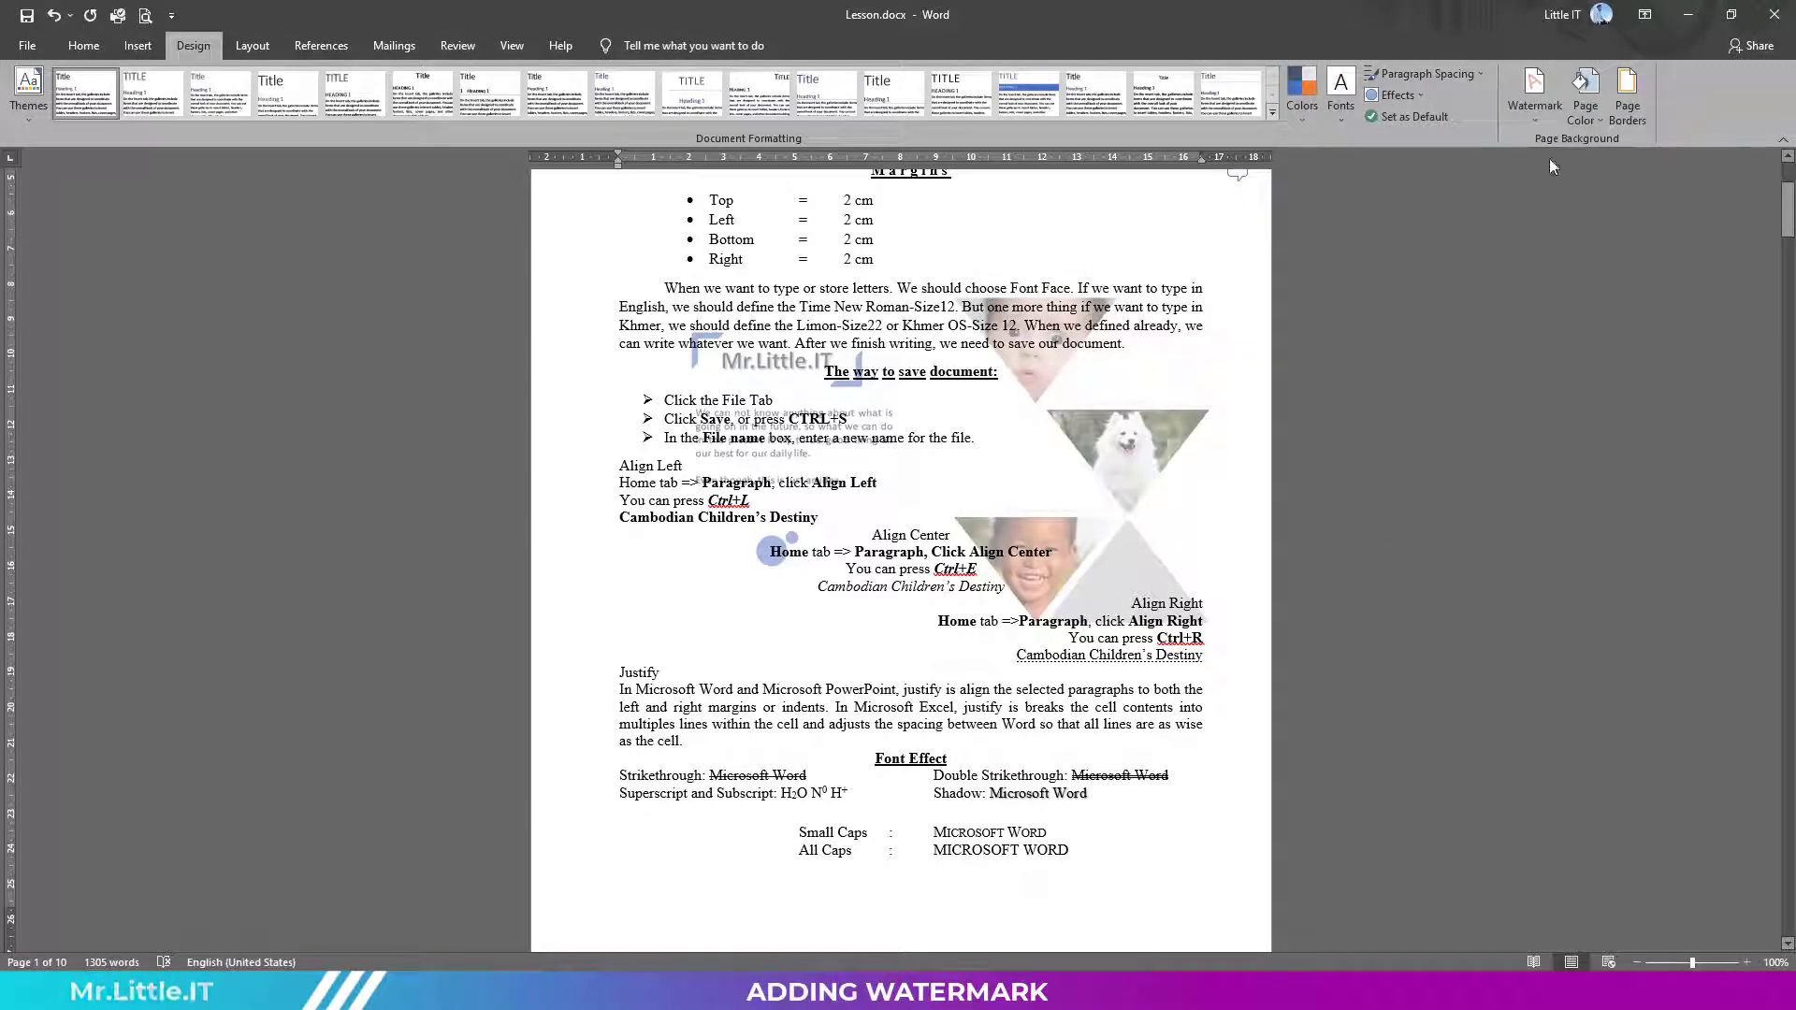
# Step: Open the Watermark gallery and close it without choosing anything
pyautogui.click(1525, 116)
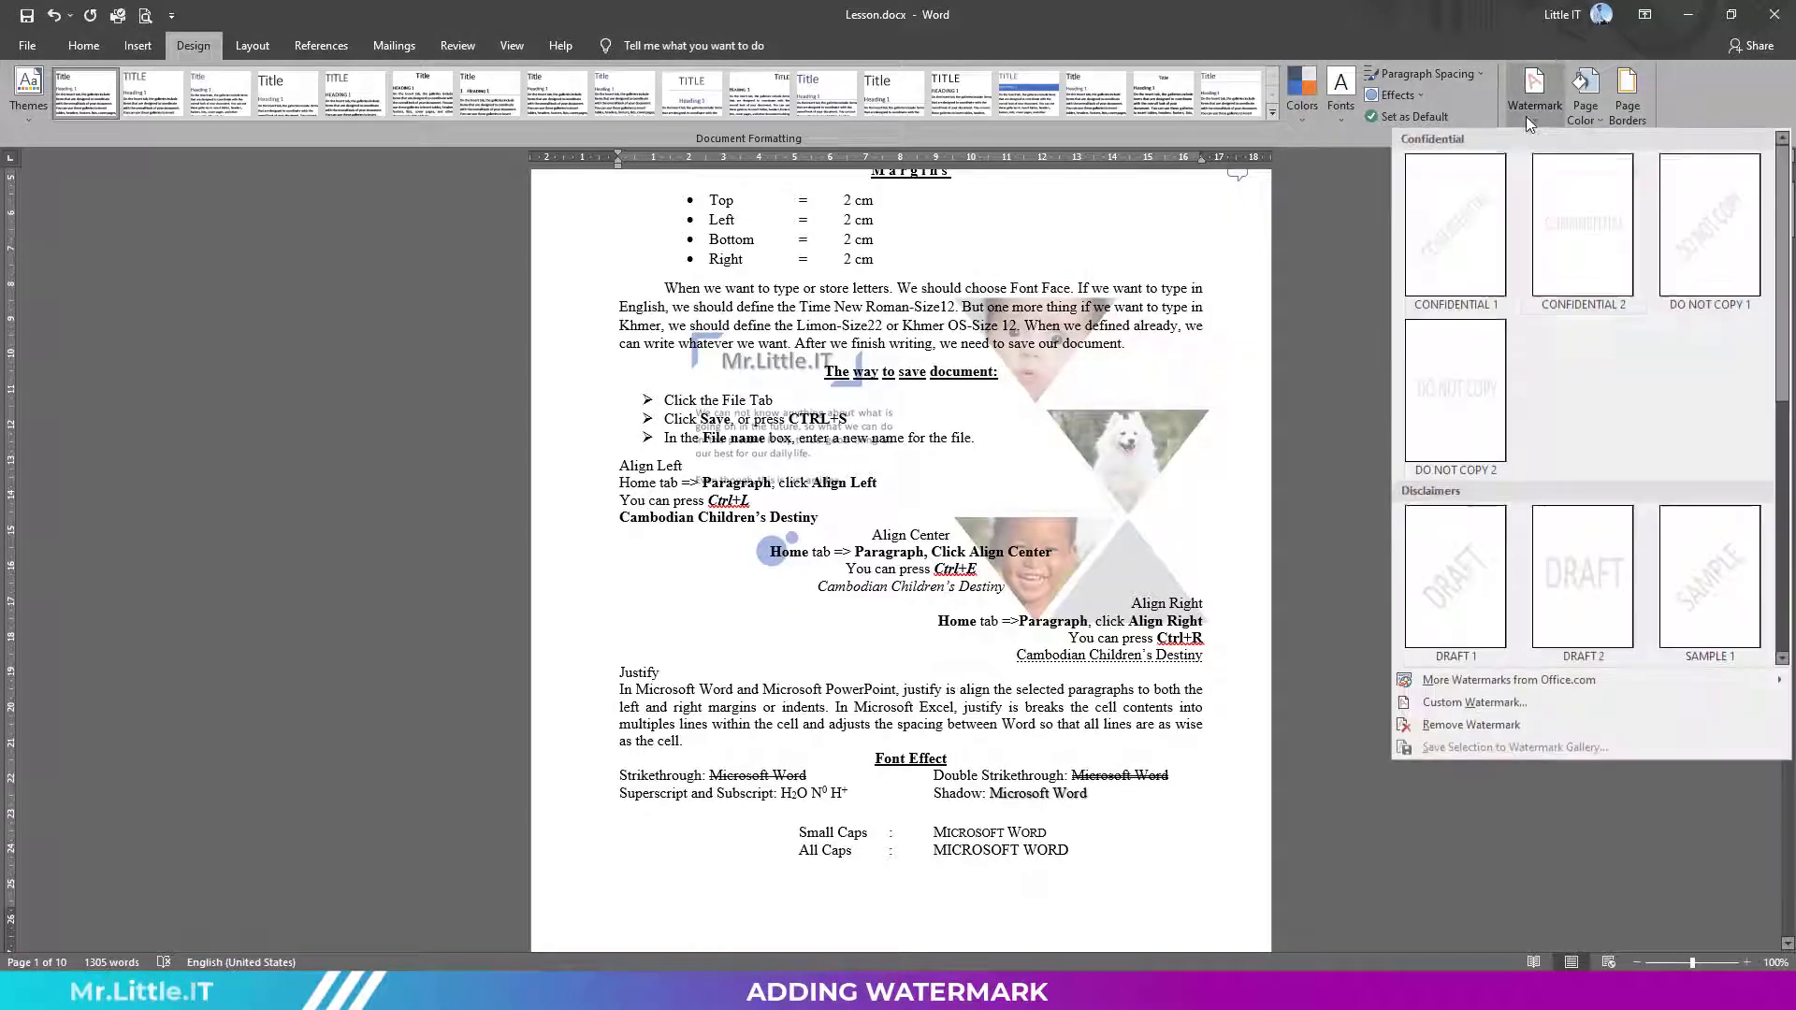
pyautogui.click(1598, 114)
pyautogui.click(1490, 277)
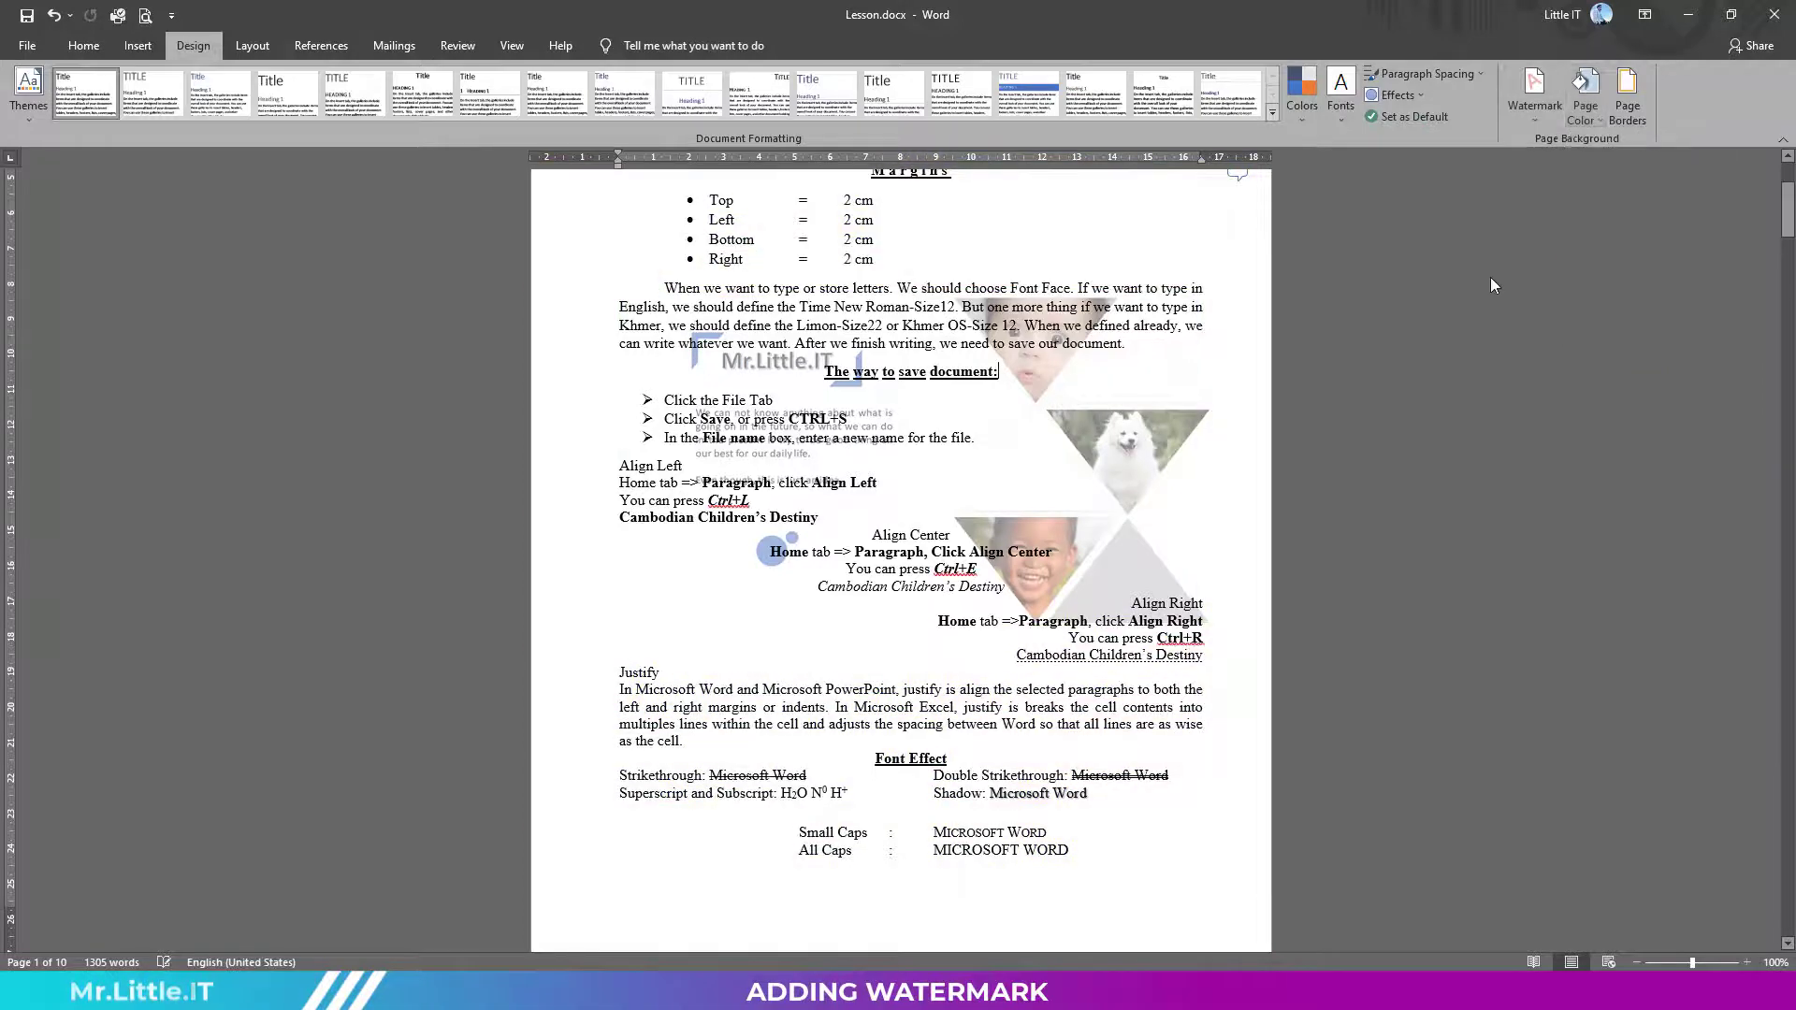
# Step: Switch the custom watermark from picture to text and enter 'Mr.Little' as the text
pyautogui.click(1528, 115)
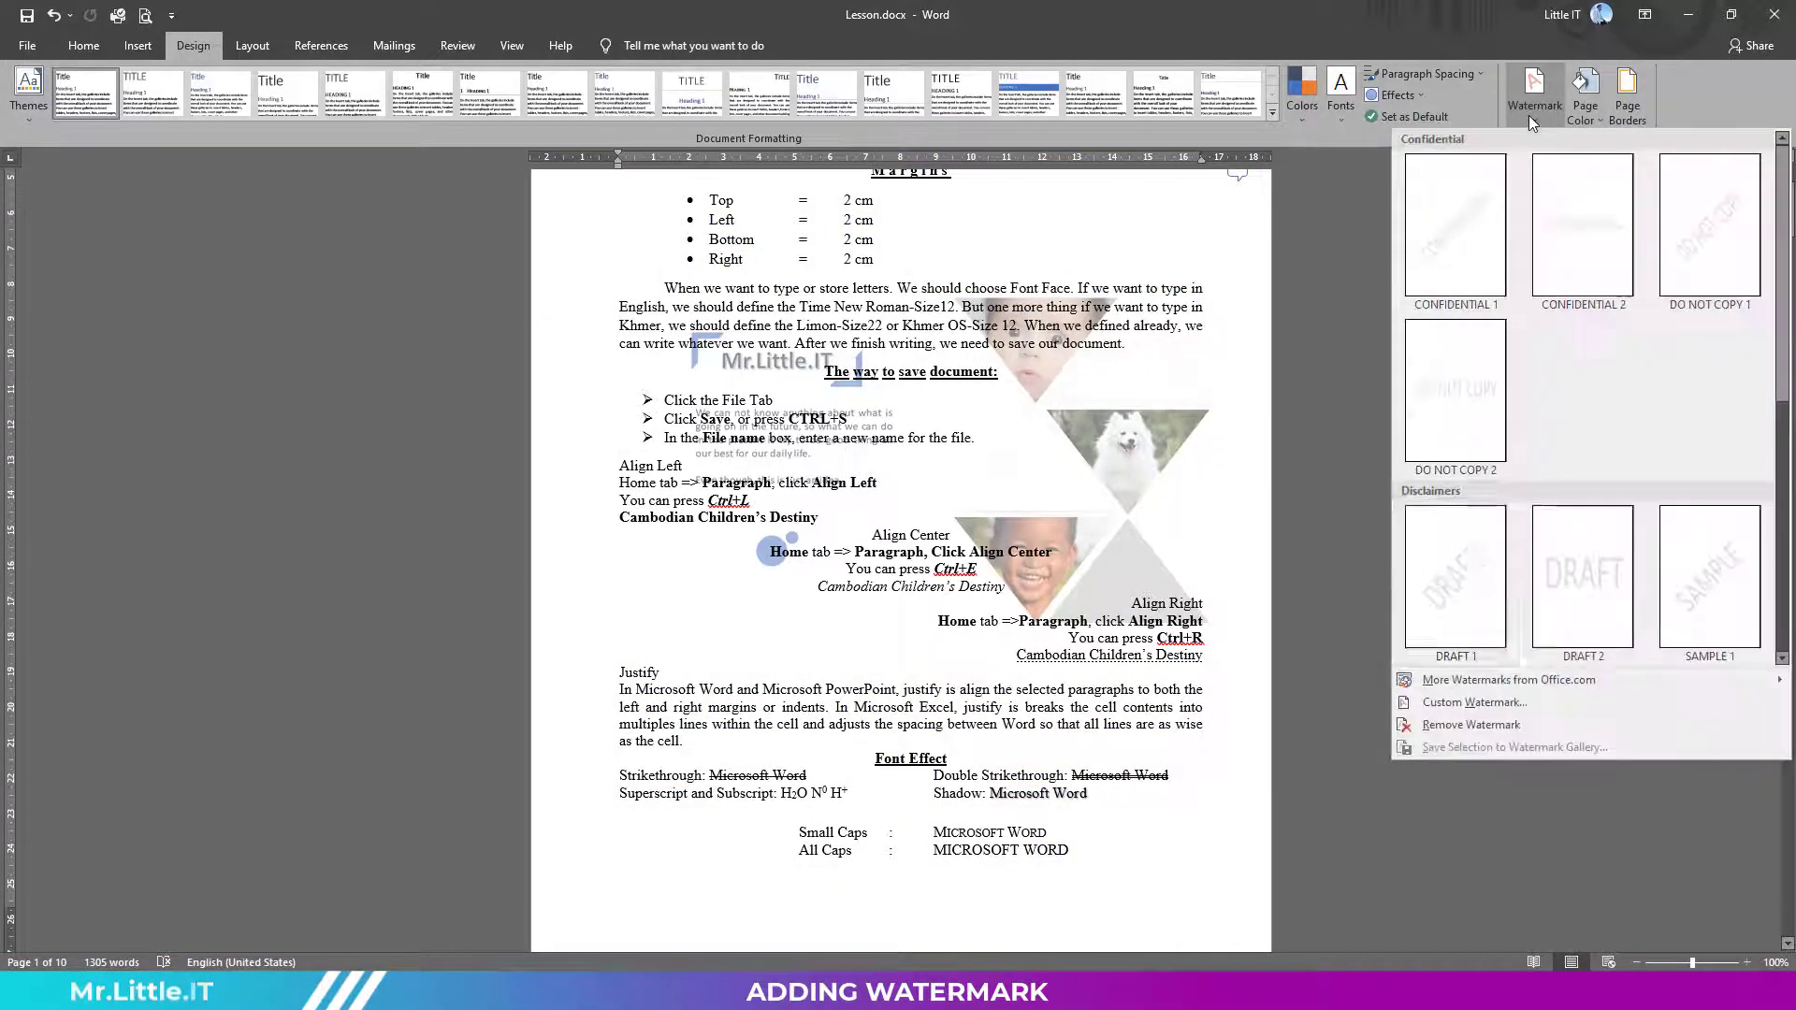
pyautogui.click(1475, 704)
pyautogui.click(1341, 334)
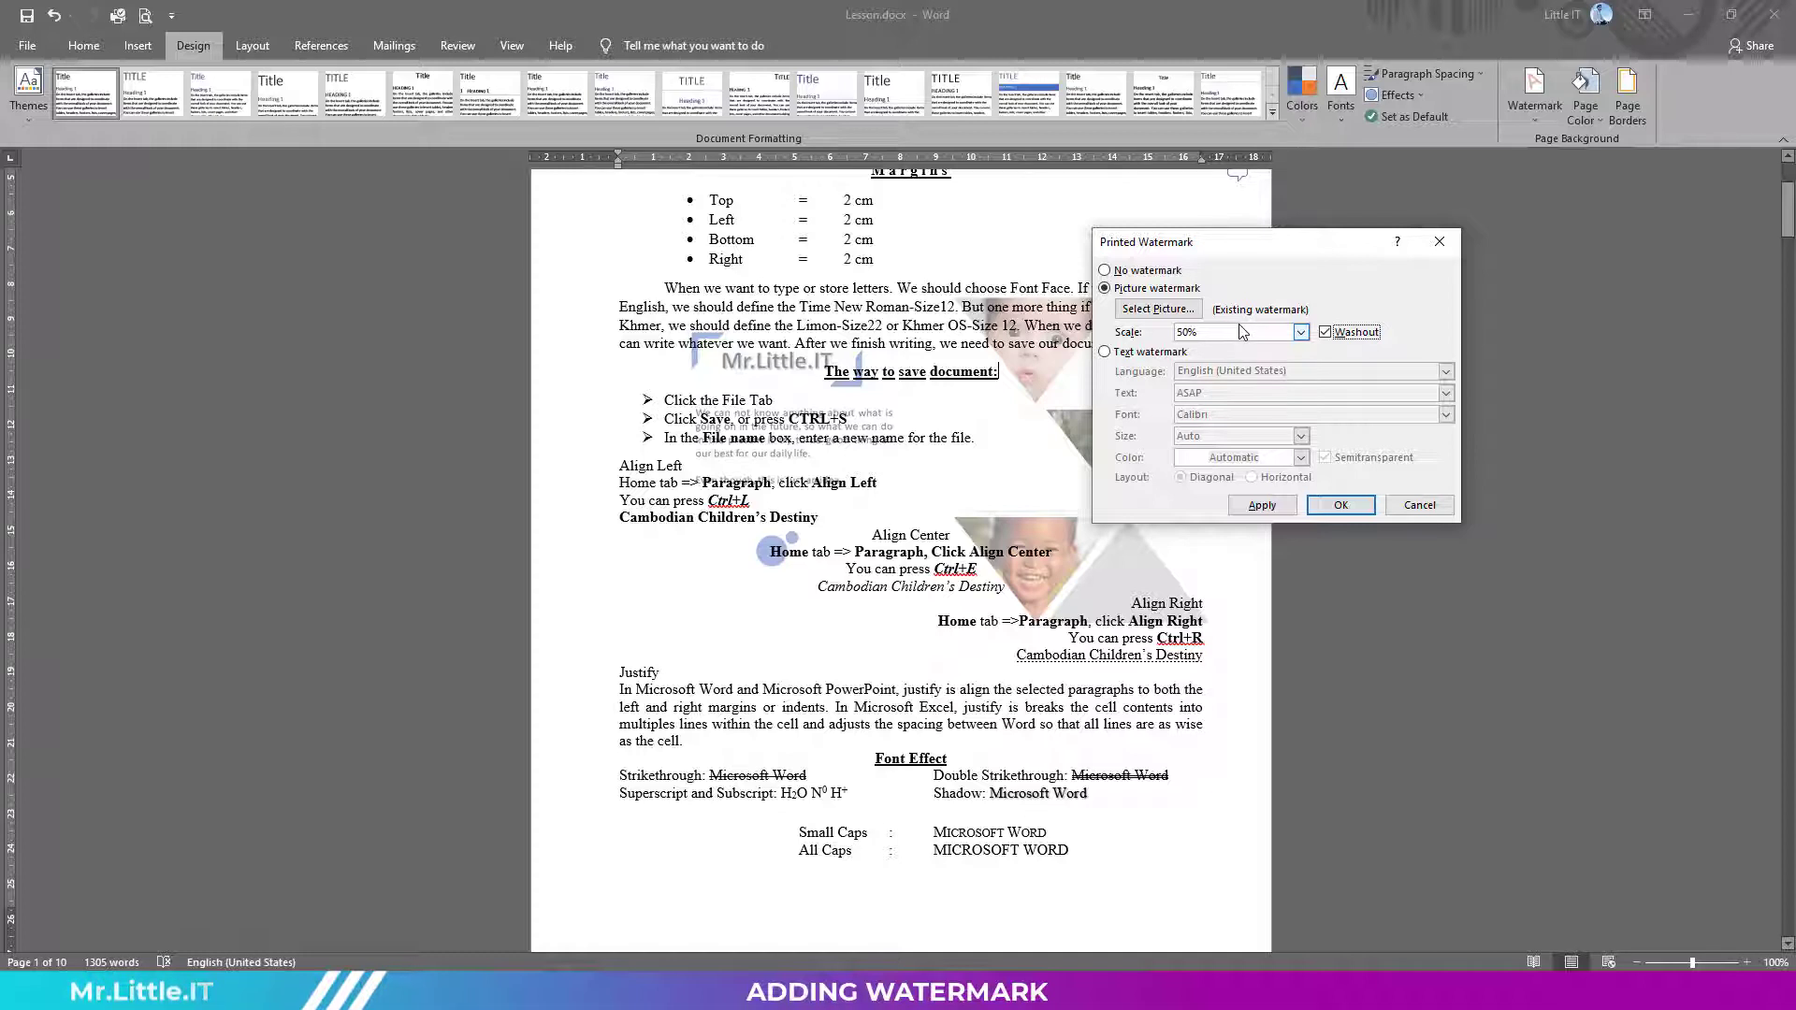
pyautogui.click(1144, 353)
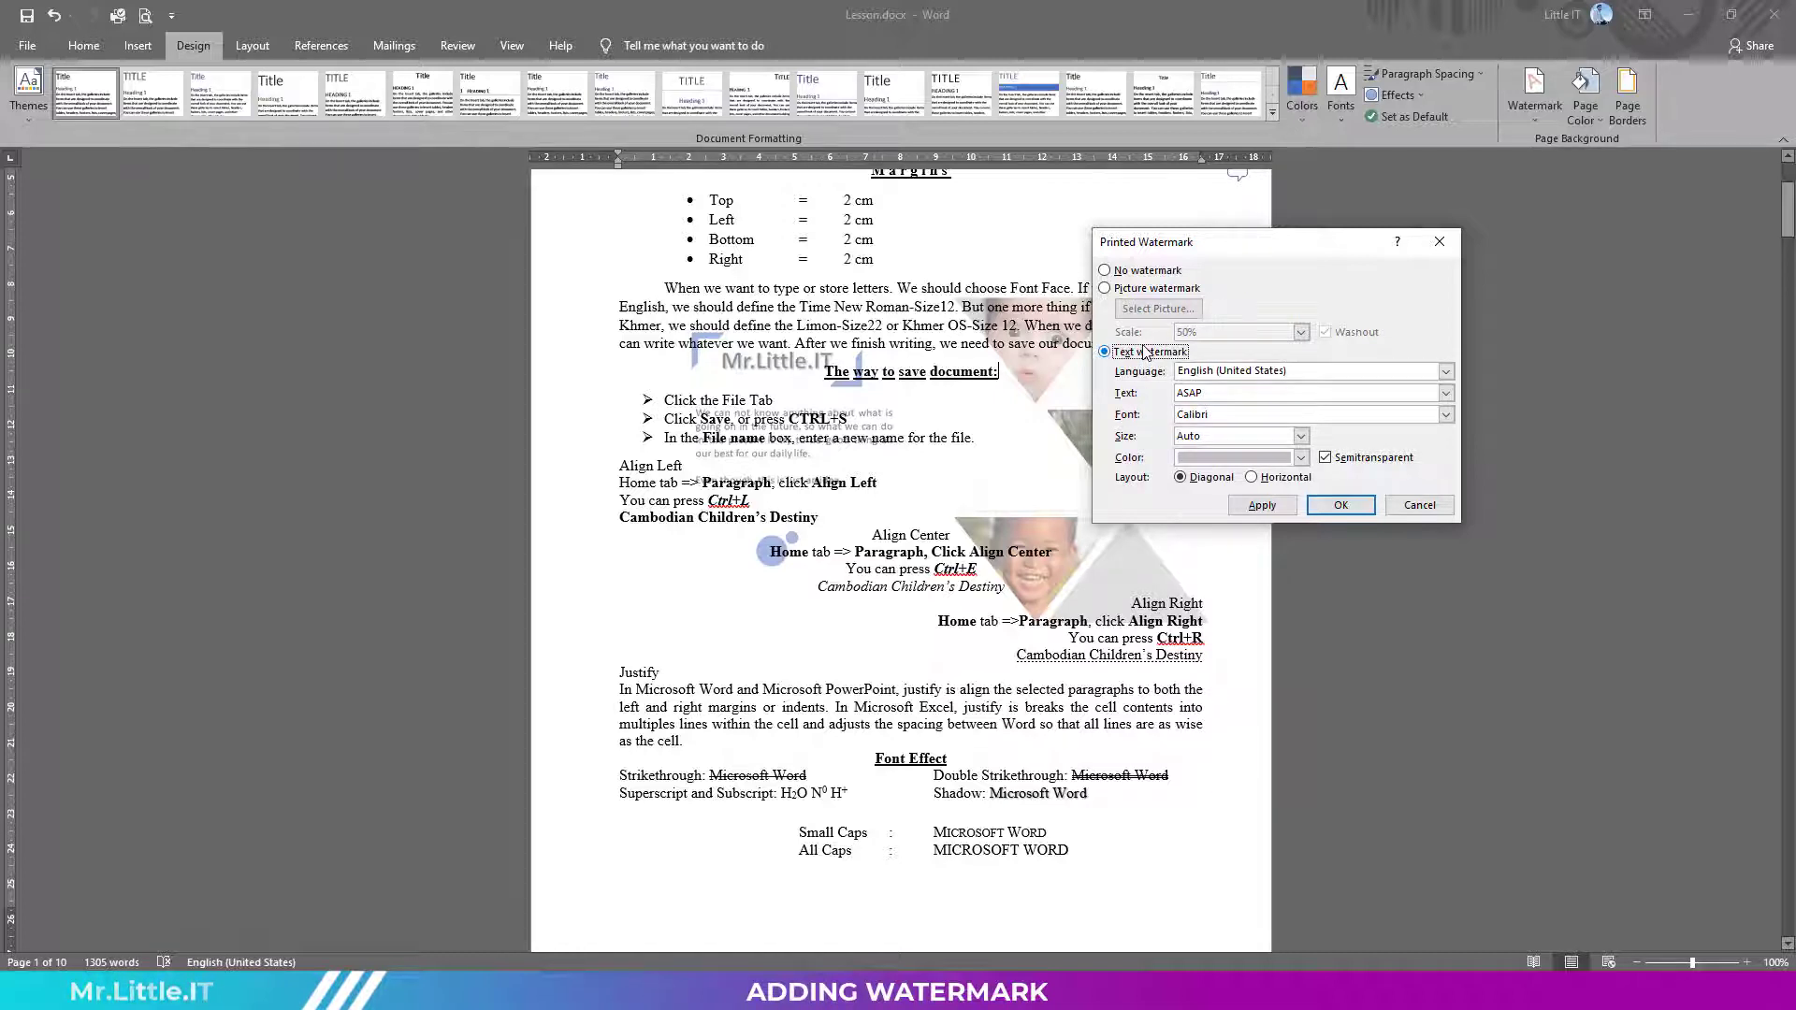
pyautogui.doubleClick(1222, 395)
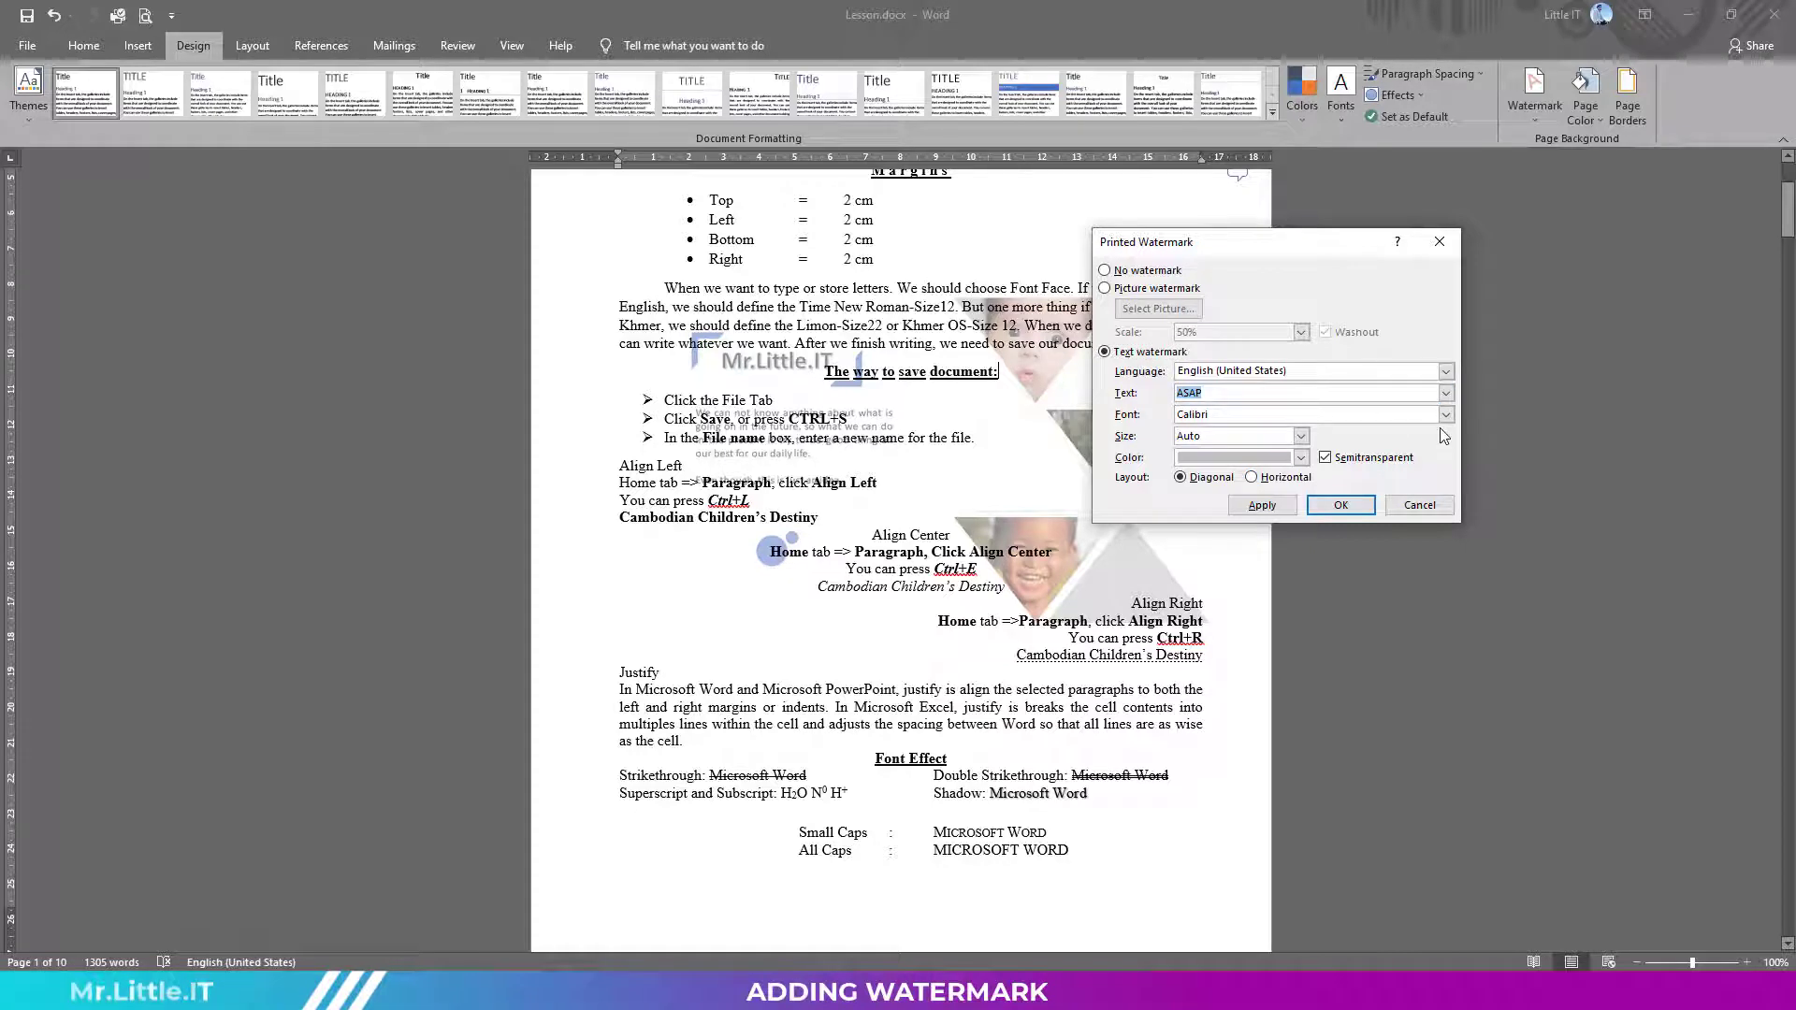
pyautogui.write('Mr.Li')
pyautogui.write('ttle.IT')
# Step: Keep English (United States), Calibri and gray, then apply the Mr.Little.IT text watermark
pyautogui.click(1445, 371)
pyautogui.click(1445, 372)
pyautogui.click(1442, 373)
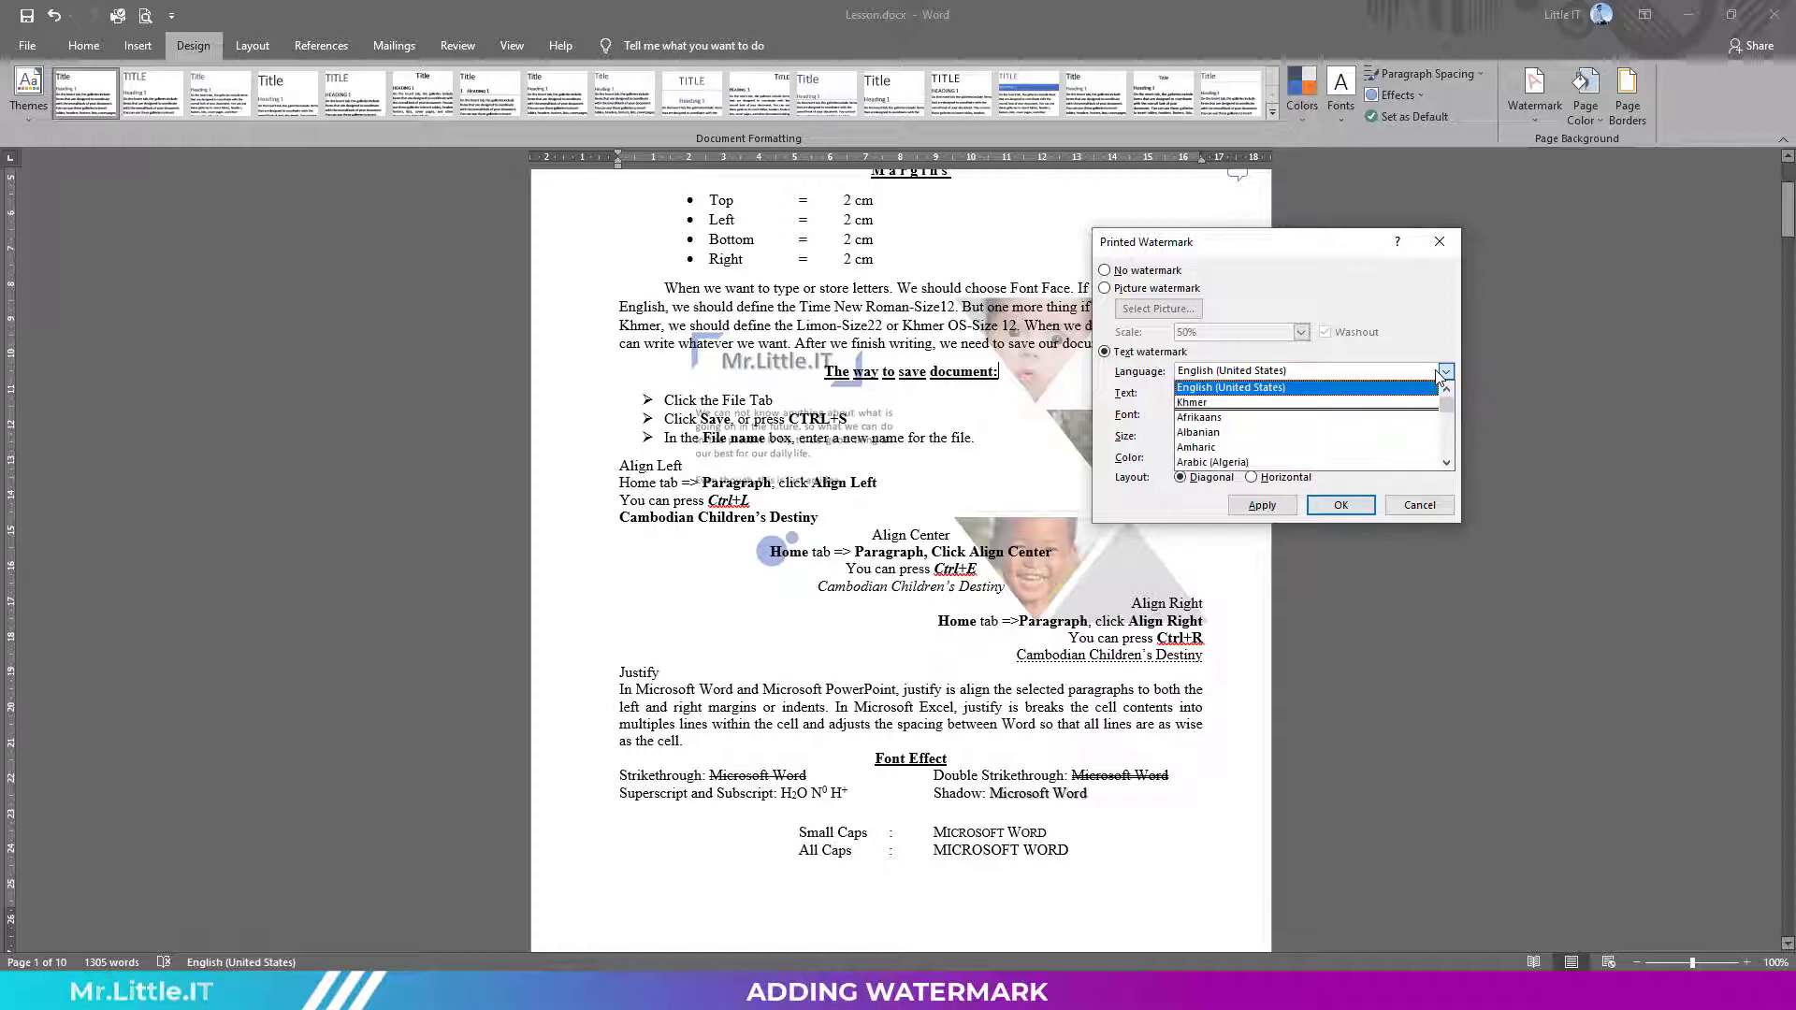
pyautogui.click(1446, 371)
pyautogui.click(1450, 372)
pyautogui.click(1450, 371)
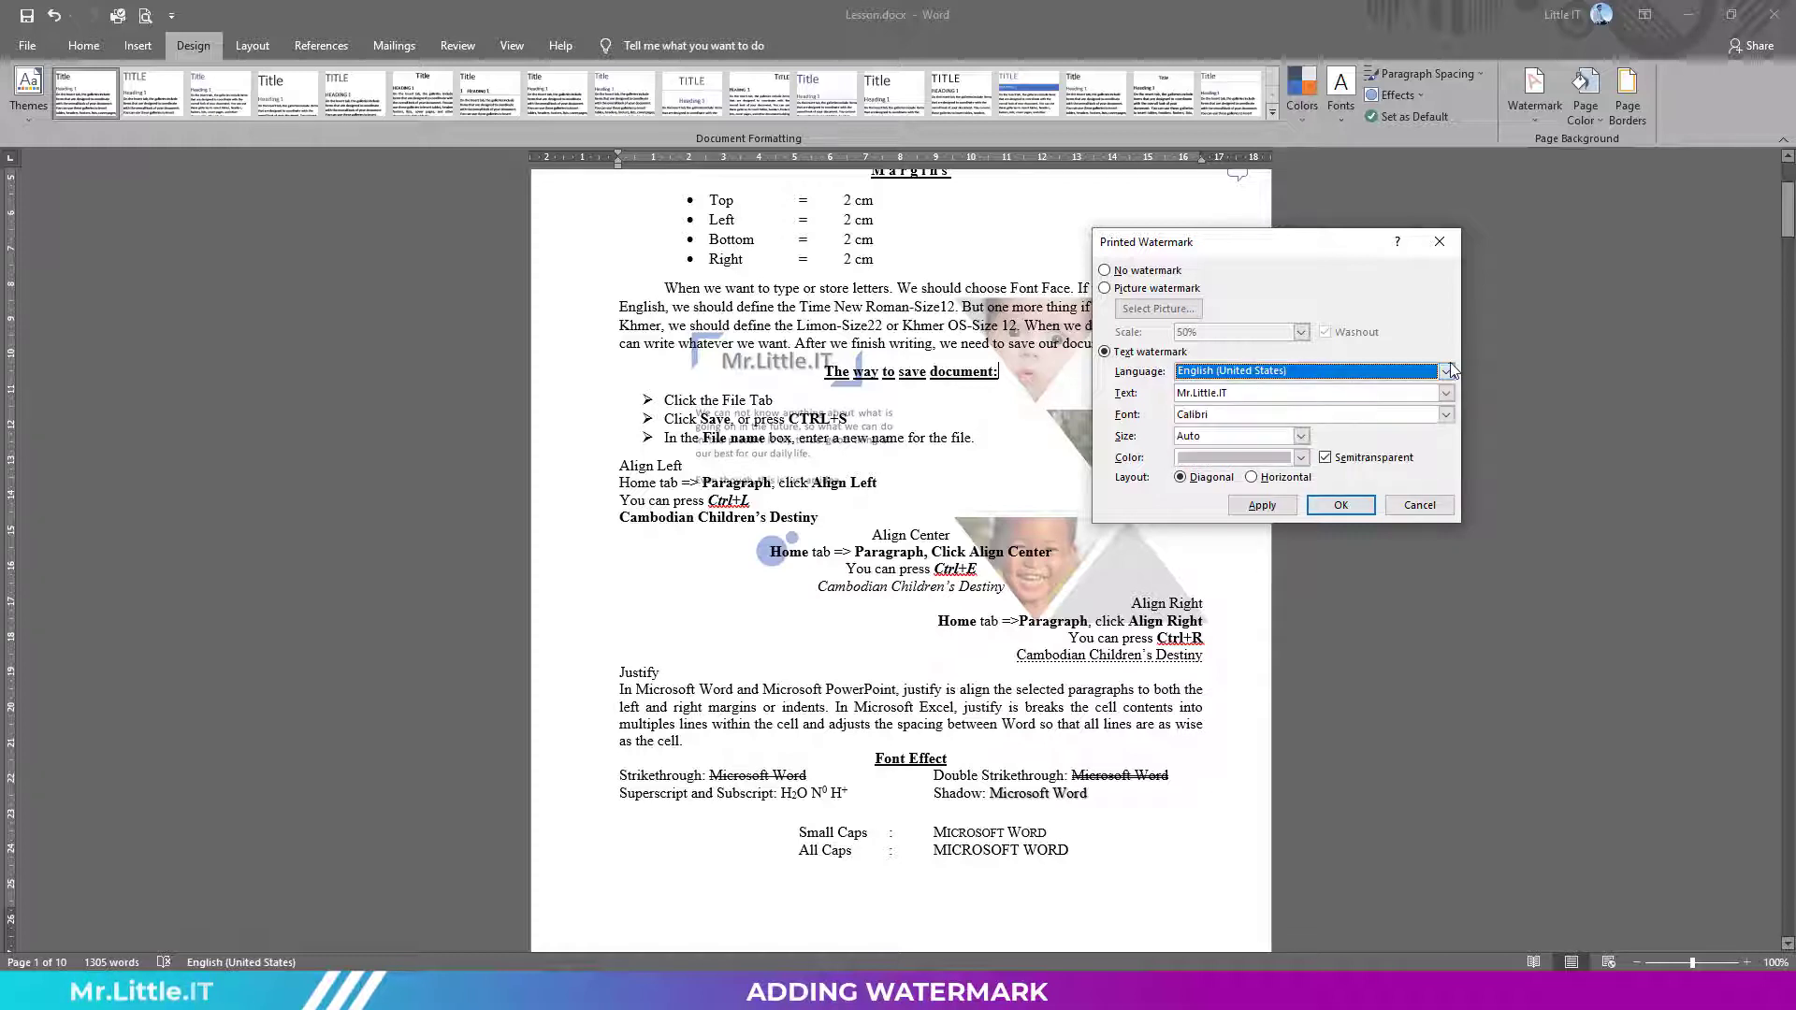
pyautogui.click(1435, 373)
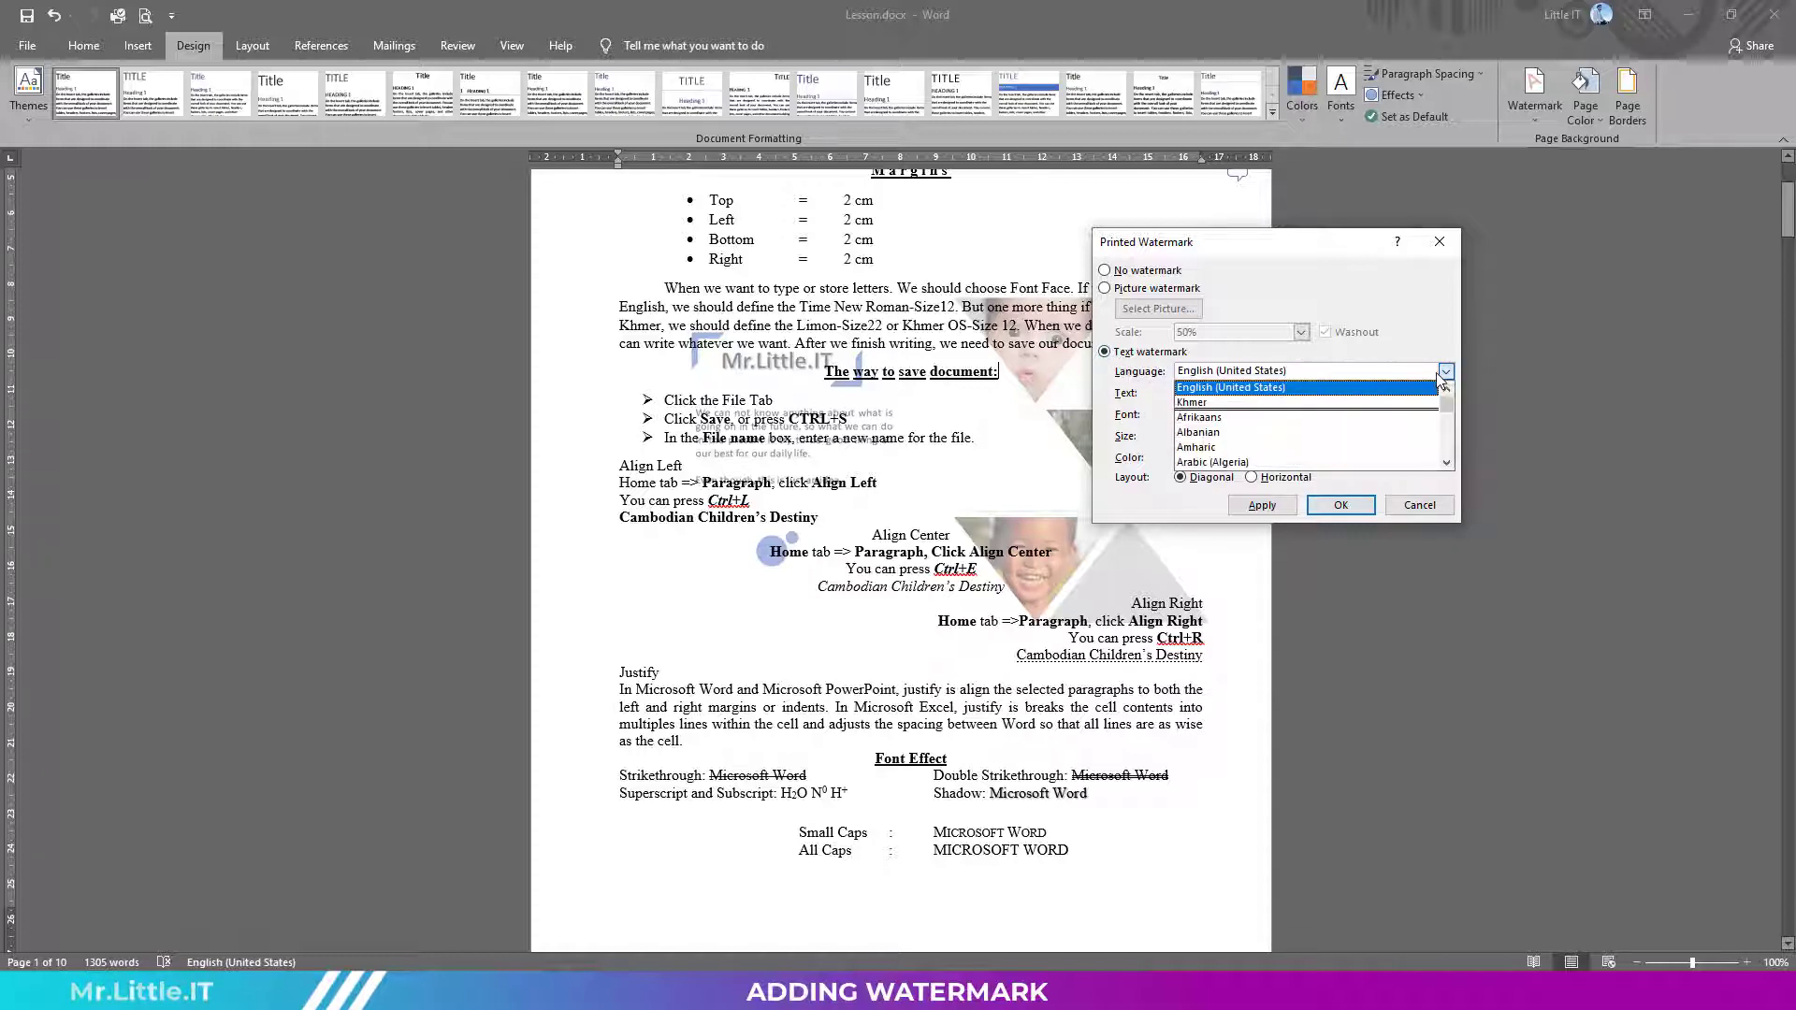
pyautogui.click(1435, 373)
pyautogui.click(1274, 419)
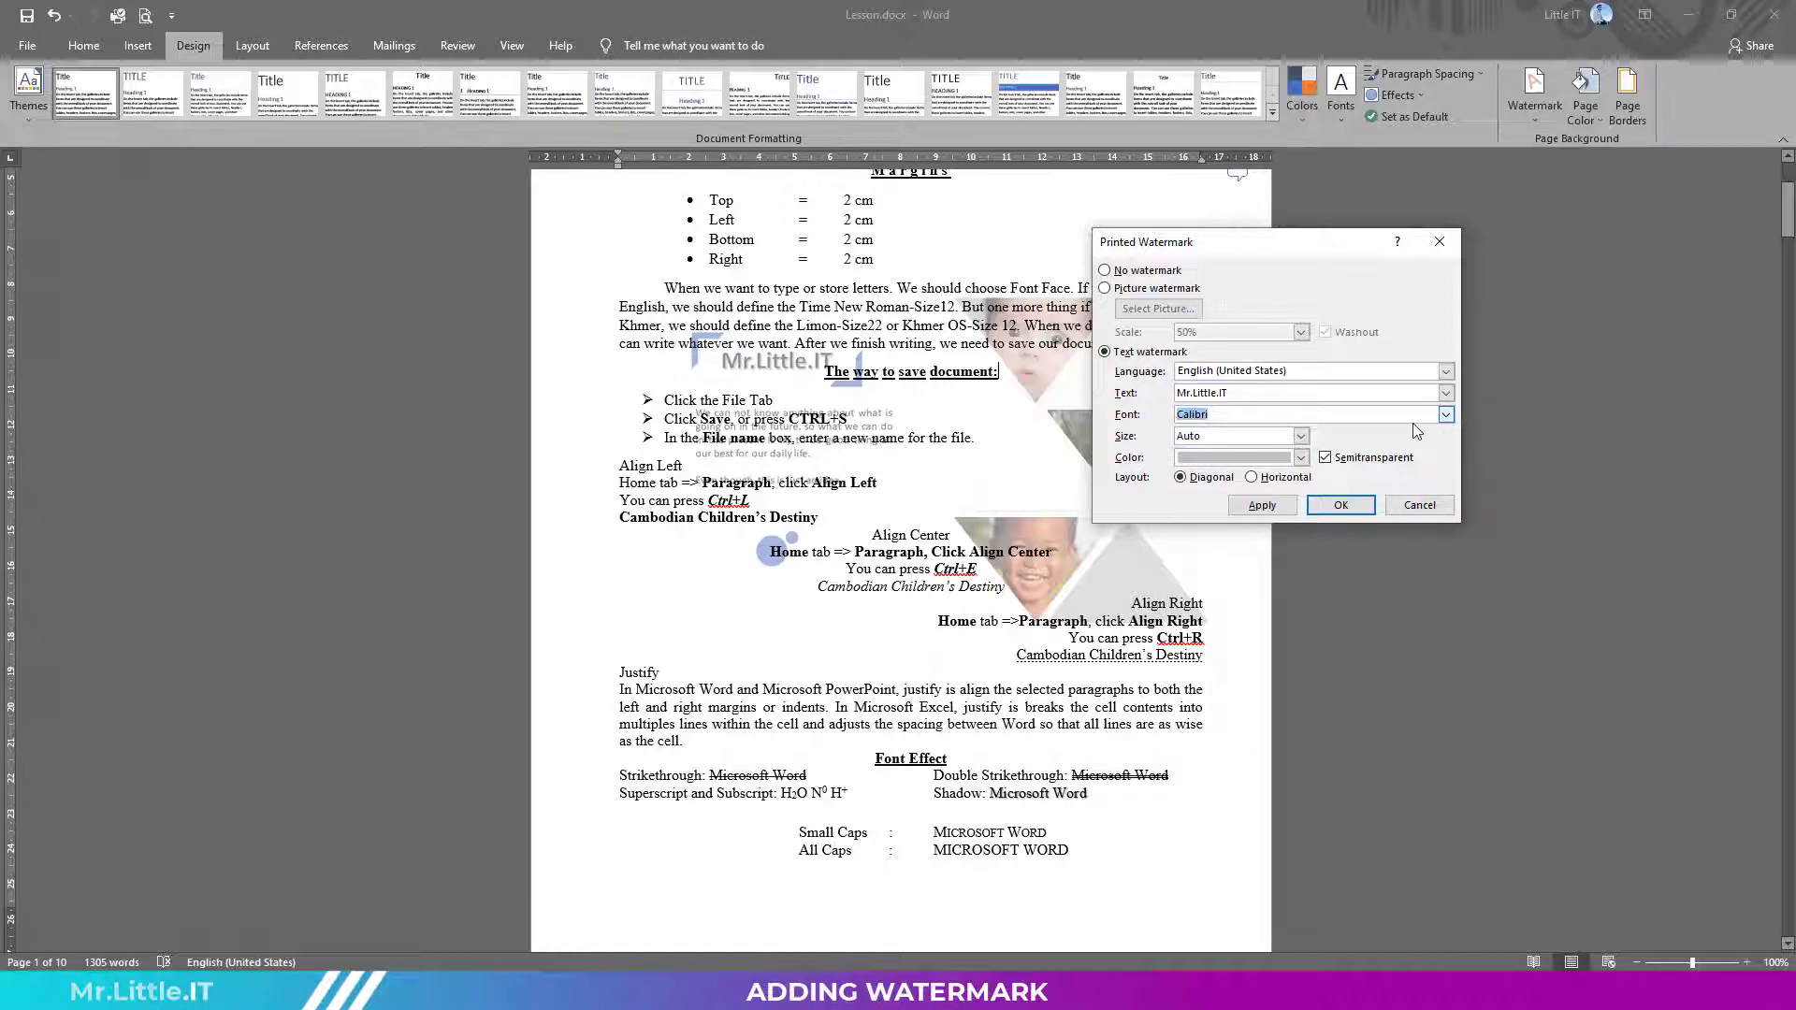
pyautogui.click(1441, 415)
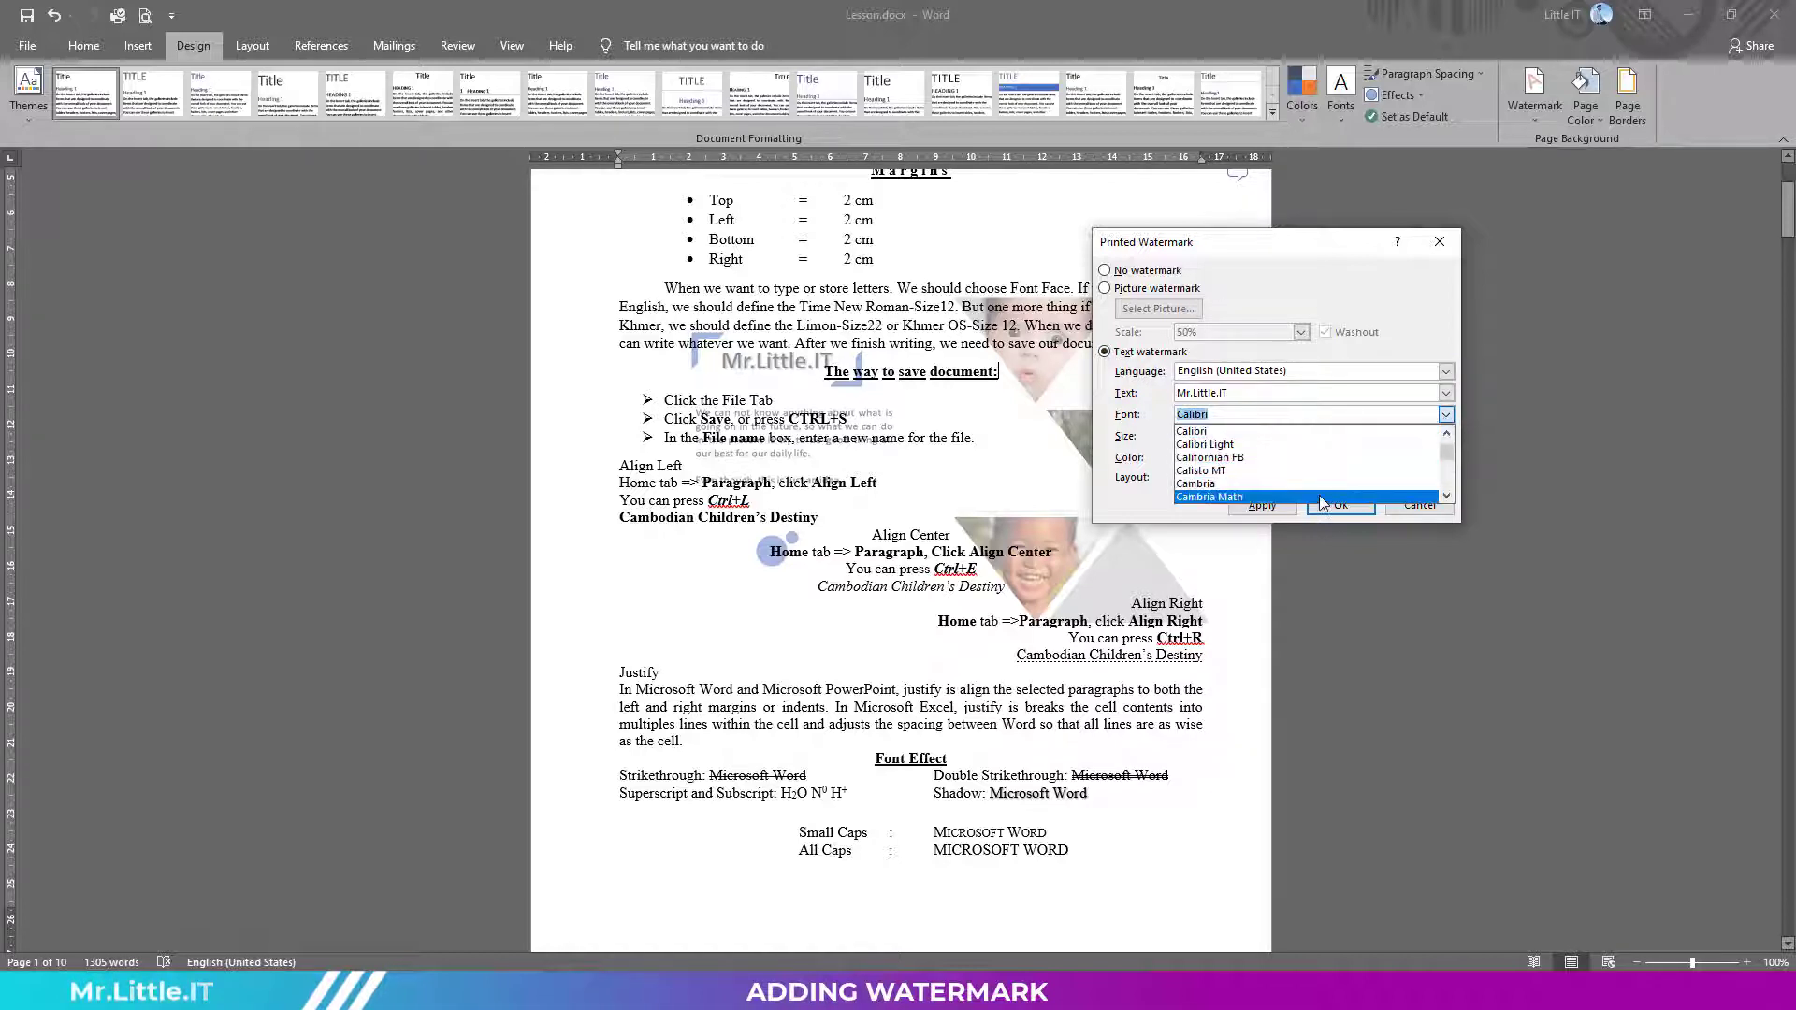
pyautogui.click(1404, 398)
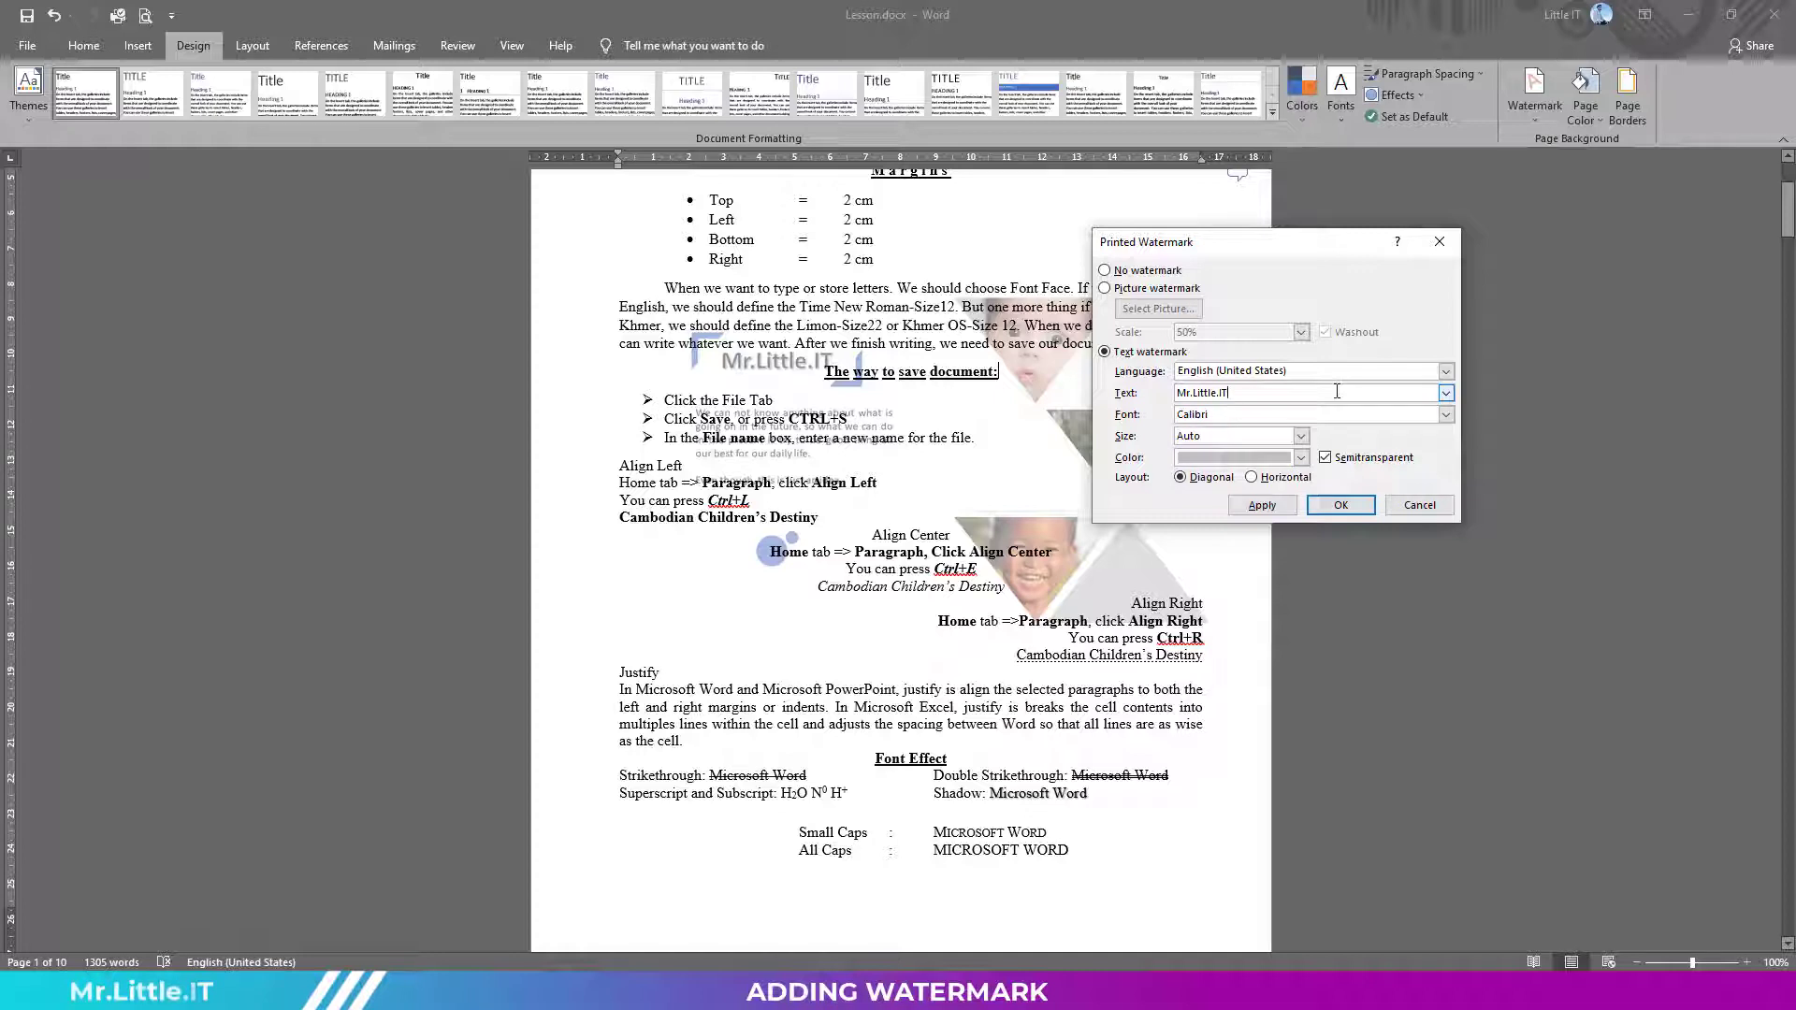
pyautogui.moveTo(1337, 392); pyautogui.dragTo(1137, 392)
pyautogui.click(1265, 388)
pyautogui.click(1301, 458)
pyautogui.click(1301, 459)
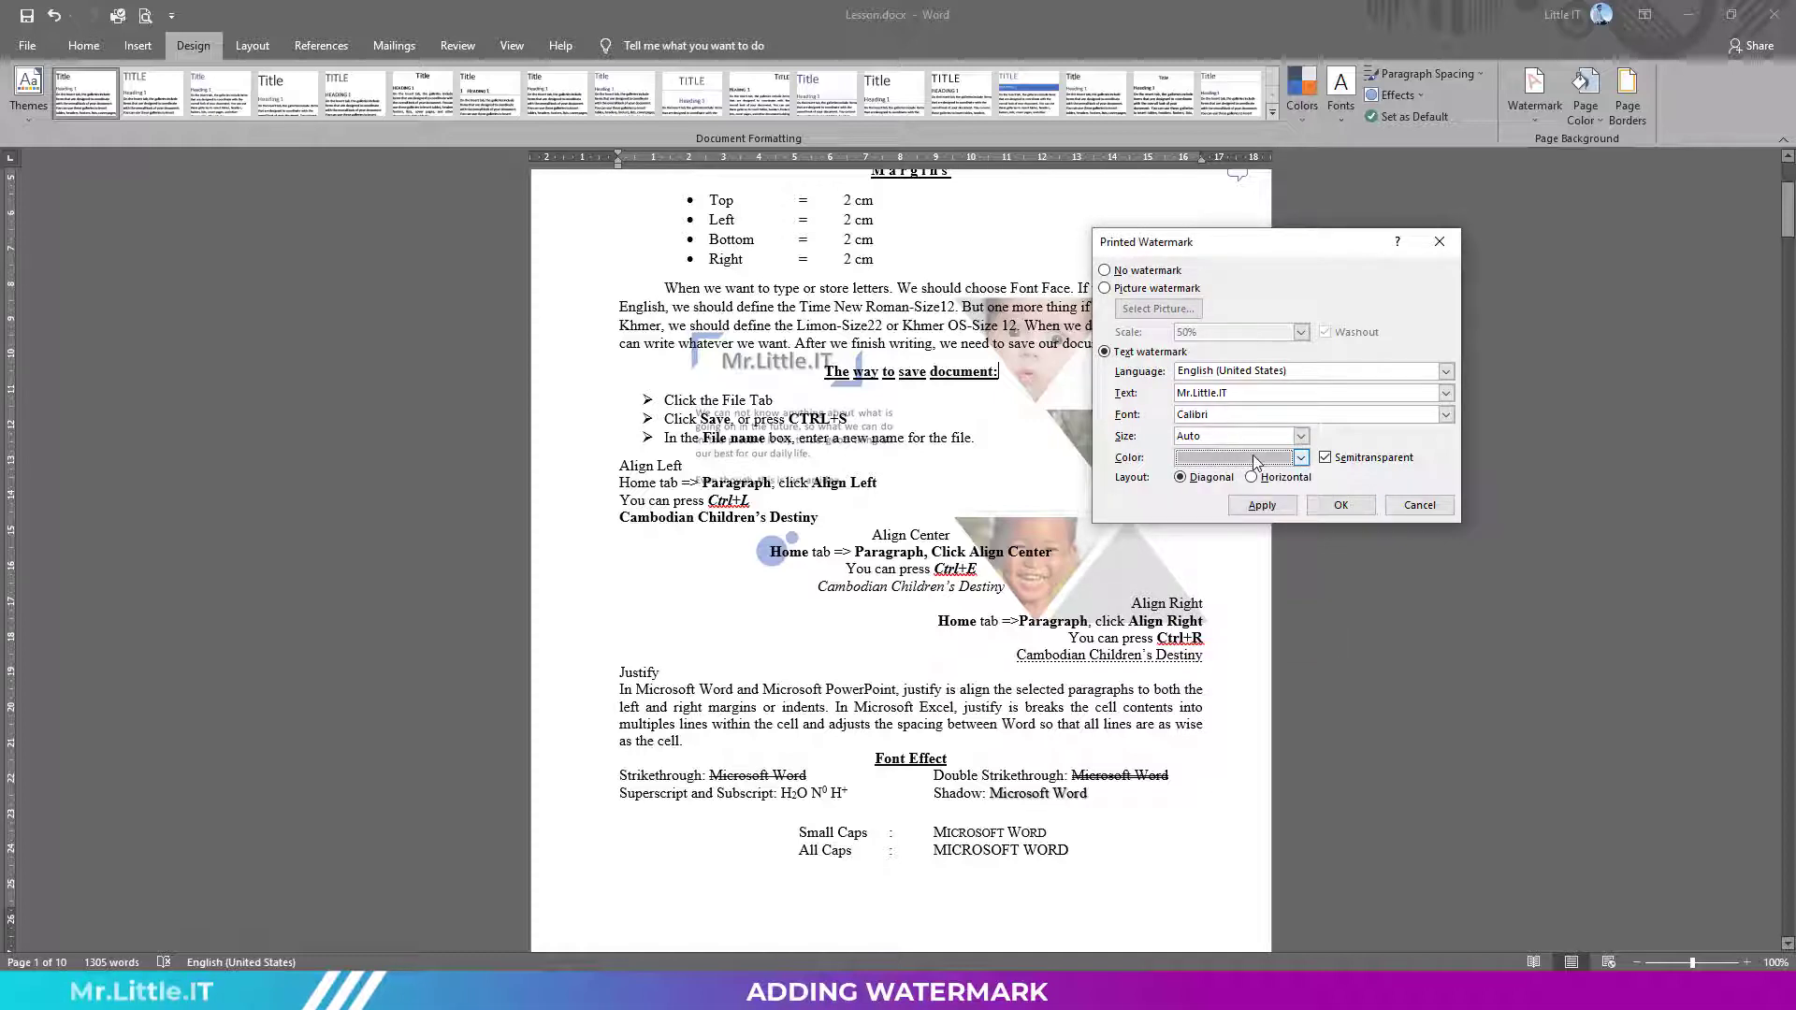
pyautogui.click(1362, 509)
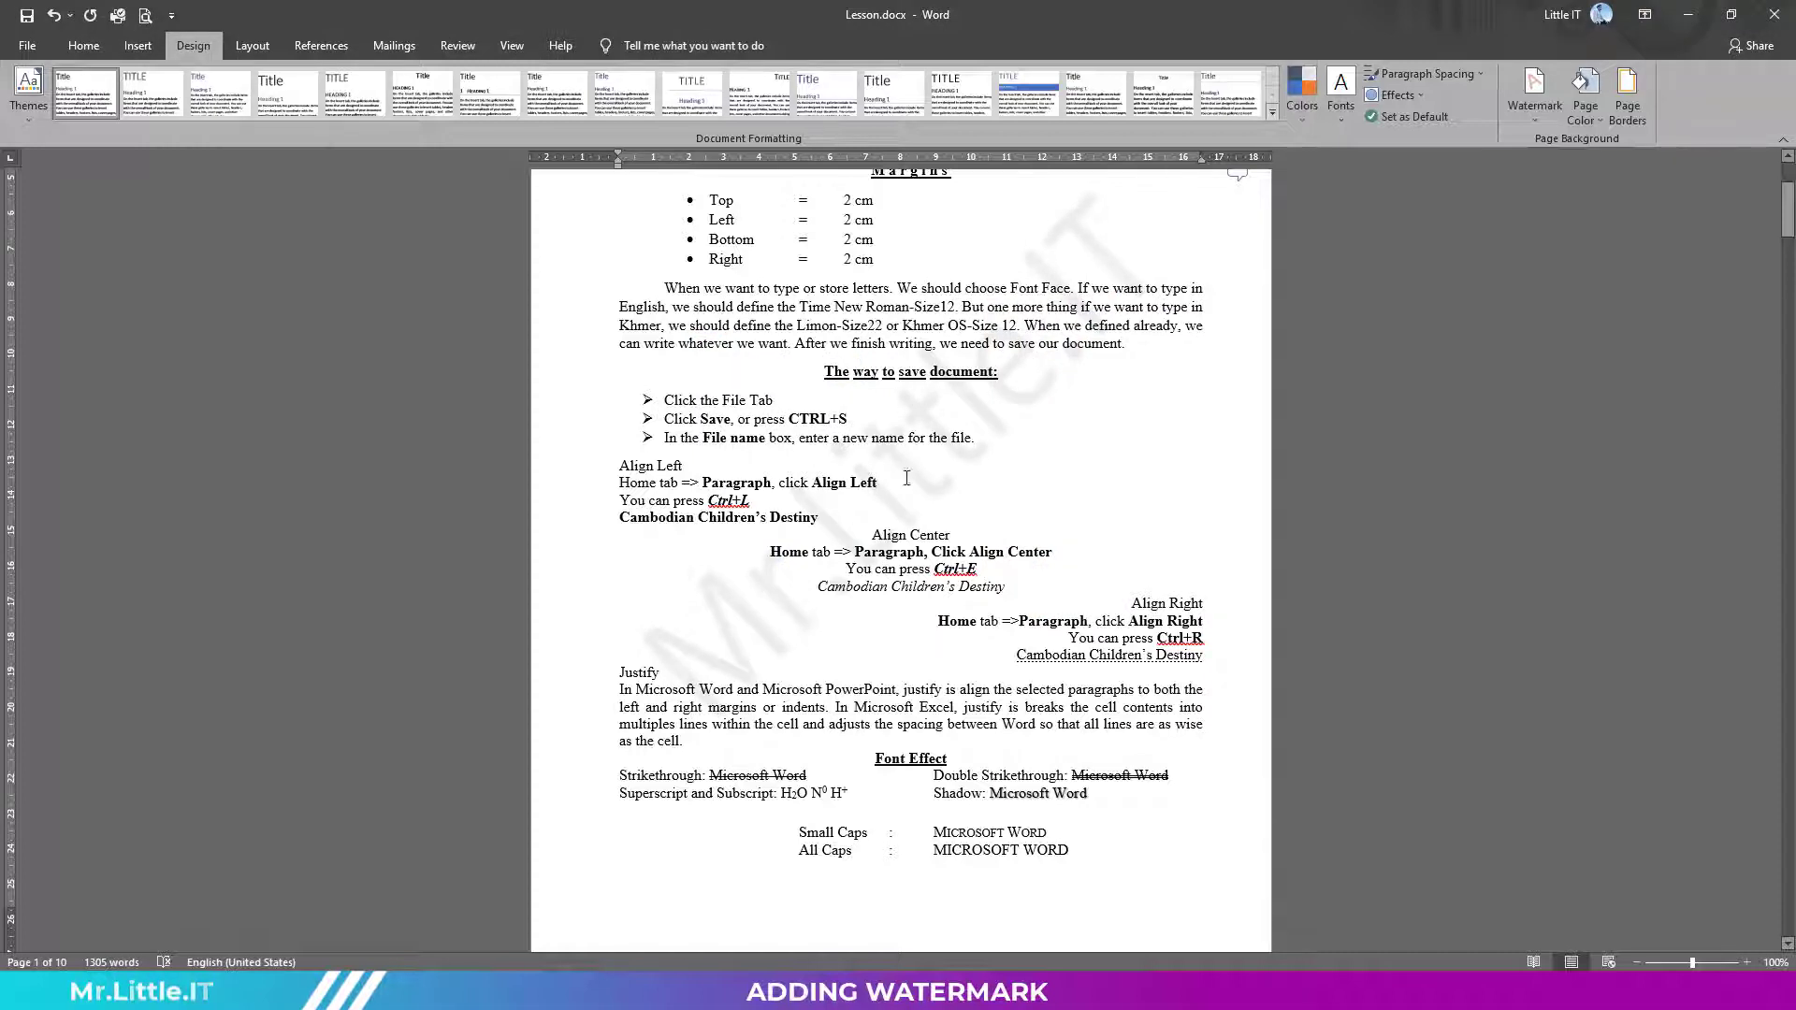
# Step: Reapply the Mr.Little.IT watermark with Semitransparent unchecked for a solid darker gray
pyautogui.click(1534, 93)
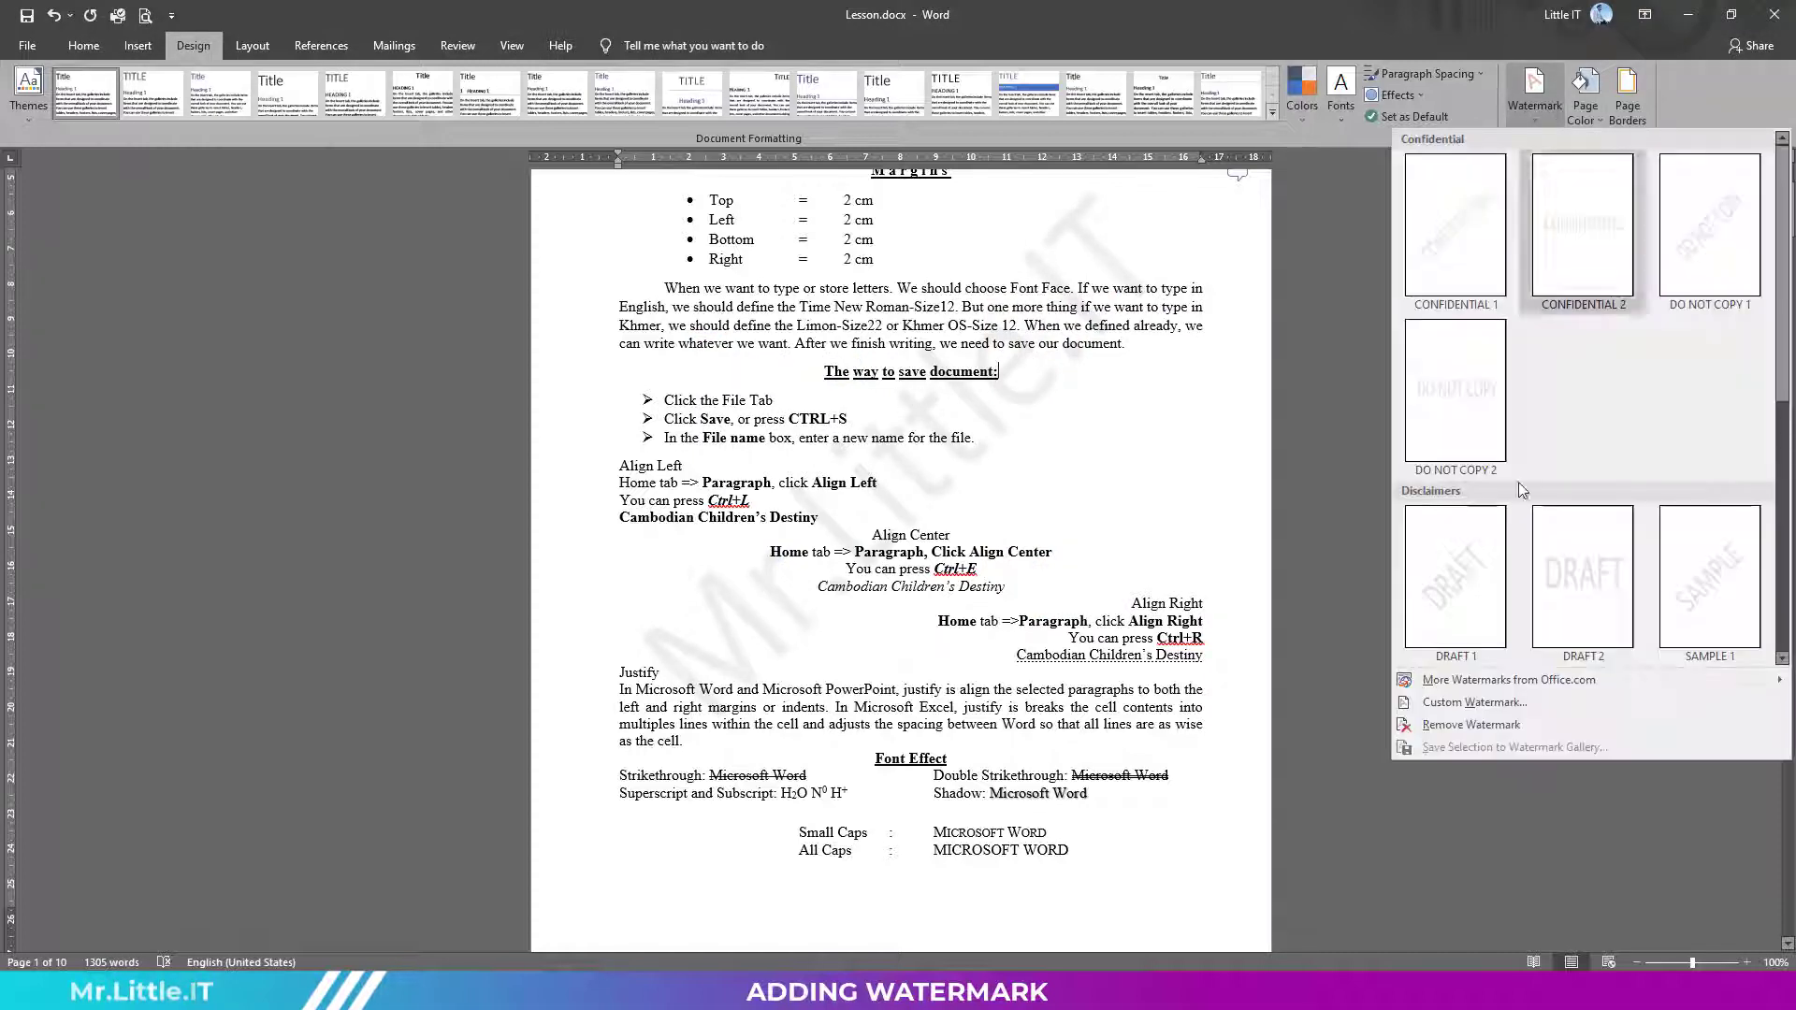
pyautogui.click(1492, 704)
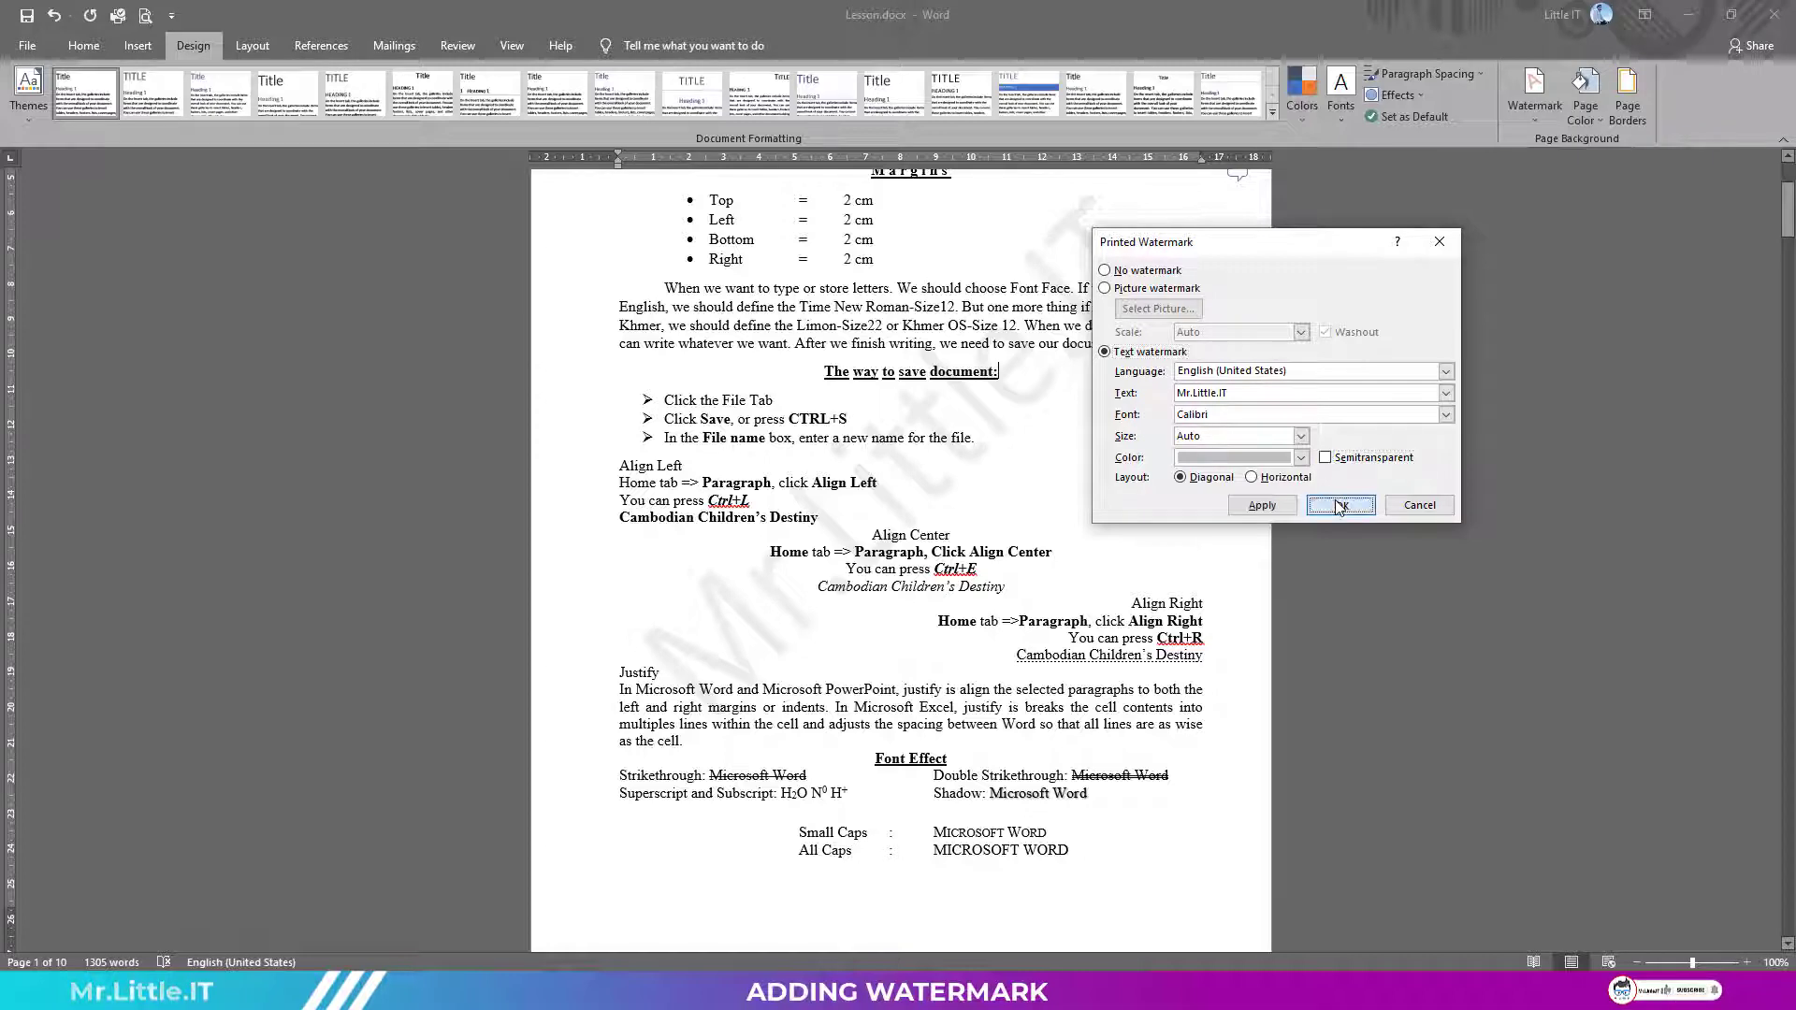
pyautogui.click(1340, 505)
pyautogui.scroll(-4, 956, 510)
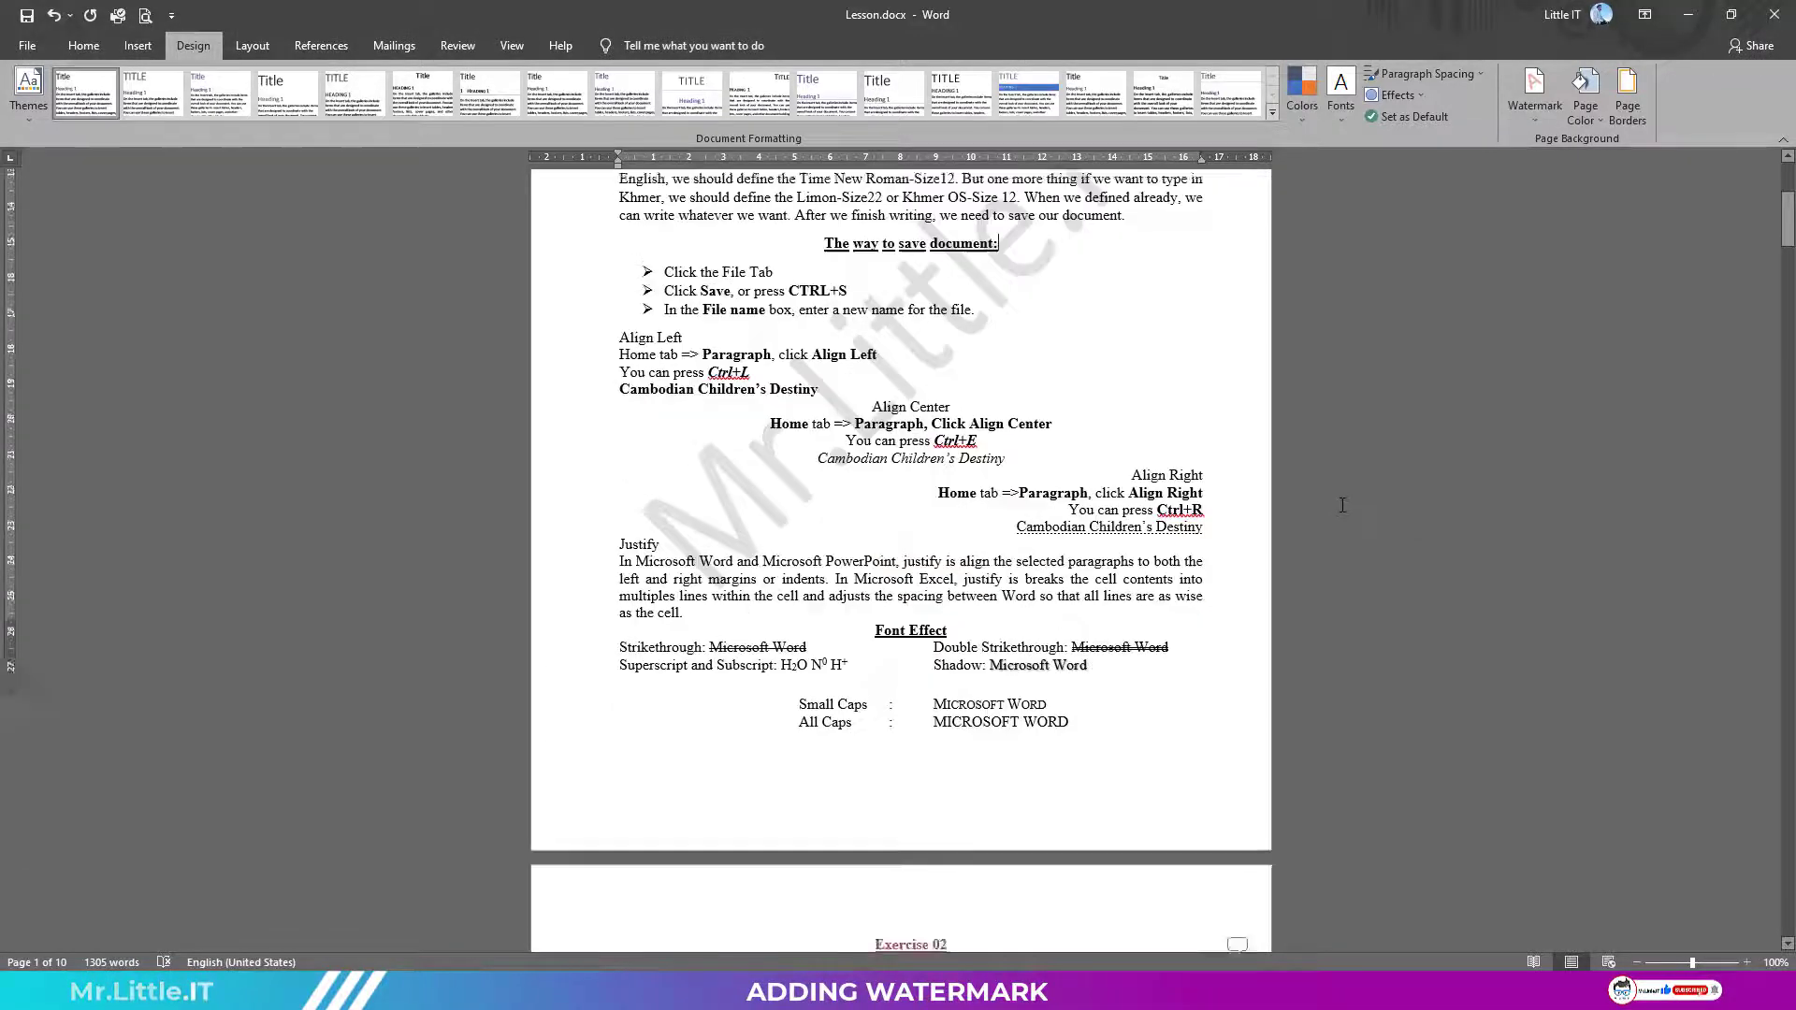
pyautogui.scroll(-7, 1029, 655)
pyautogui.scroll(-3, 1092, 774)
pyautogui.scroll(-10, 1091, 773)
pyautogui.scroll(-15, 1091, 774)
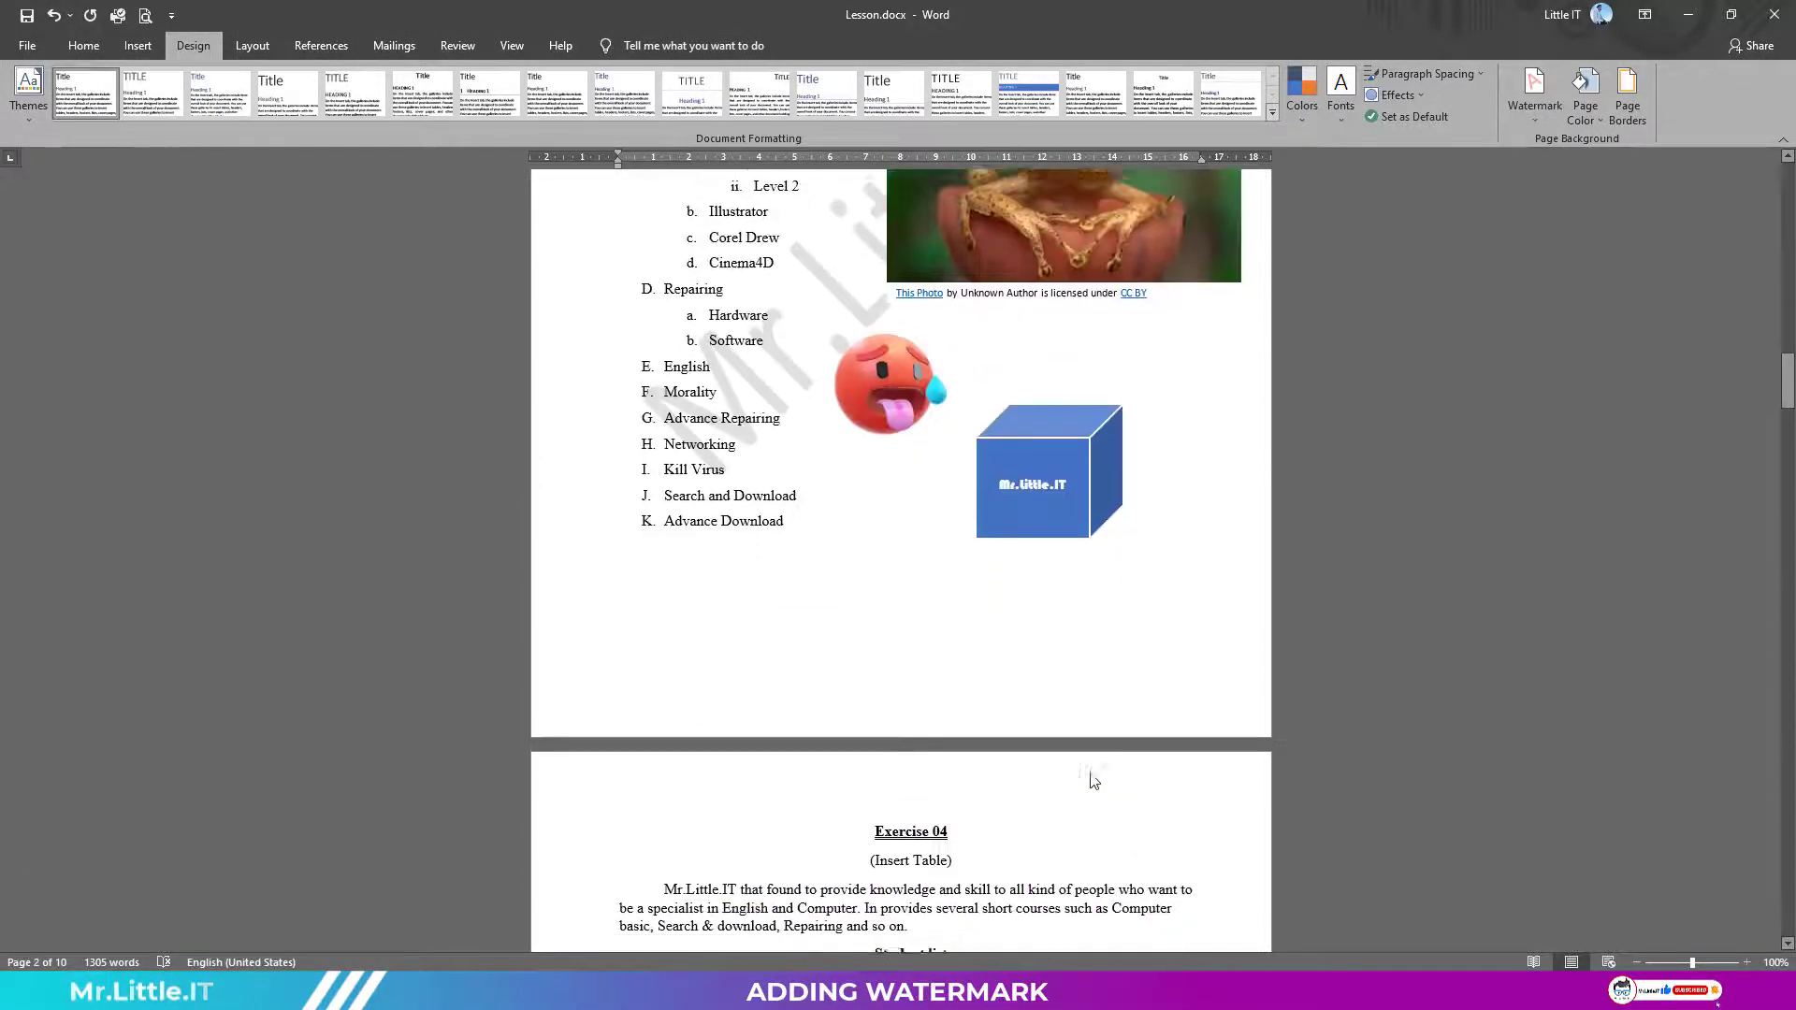
pyautogui.scroll(-6, 1090, 772)
pyautogui.scroll(-4, 1090, 769)
pyautogui.scroll(-3, 1090, 769)
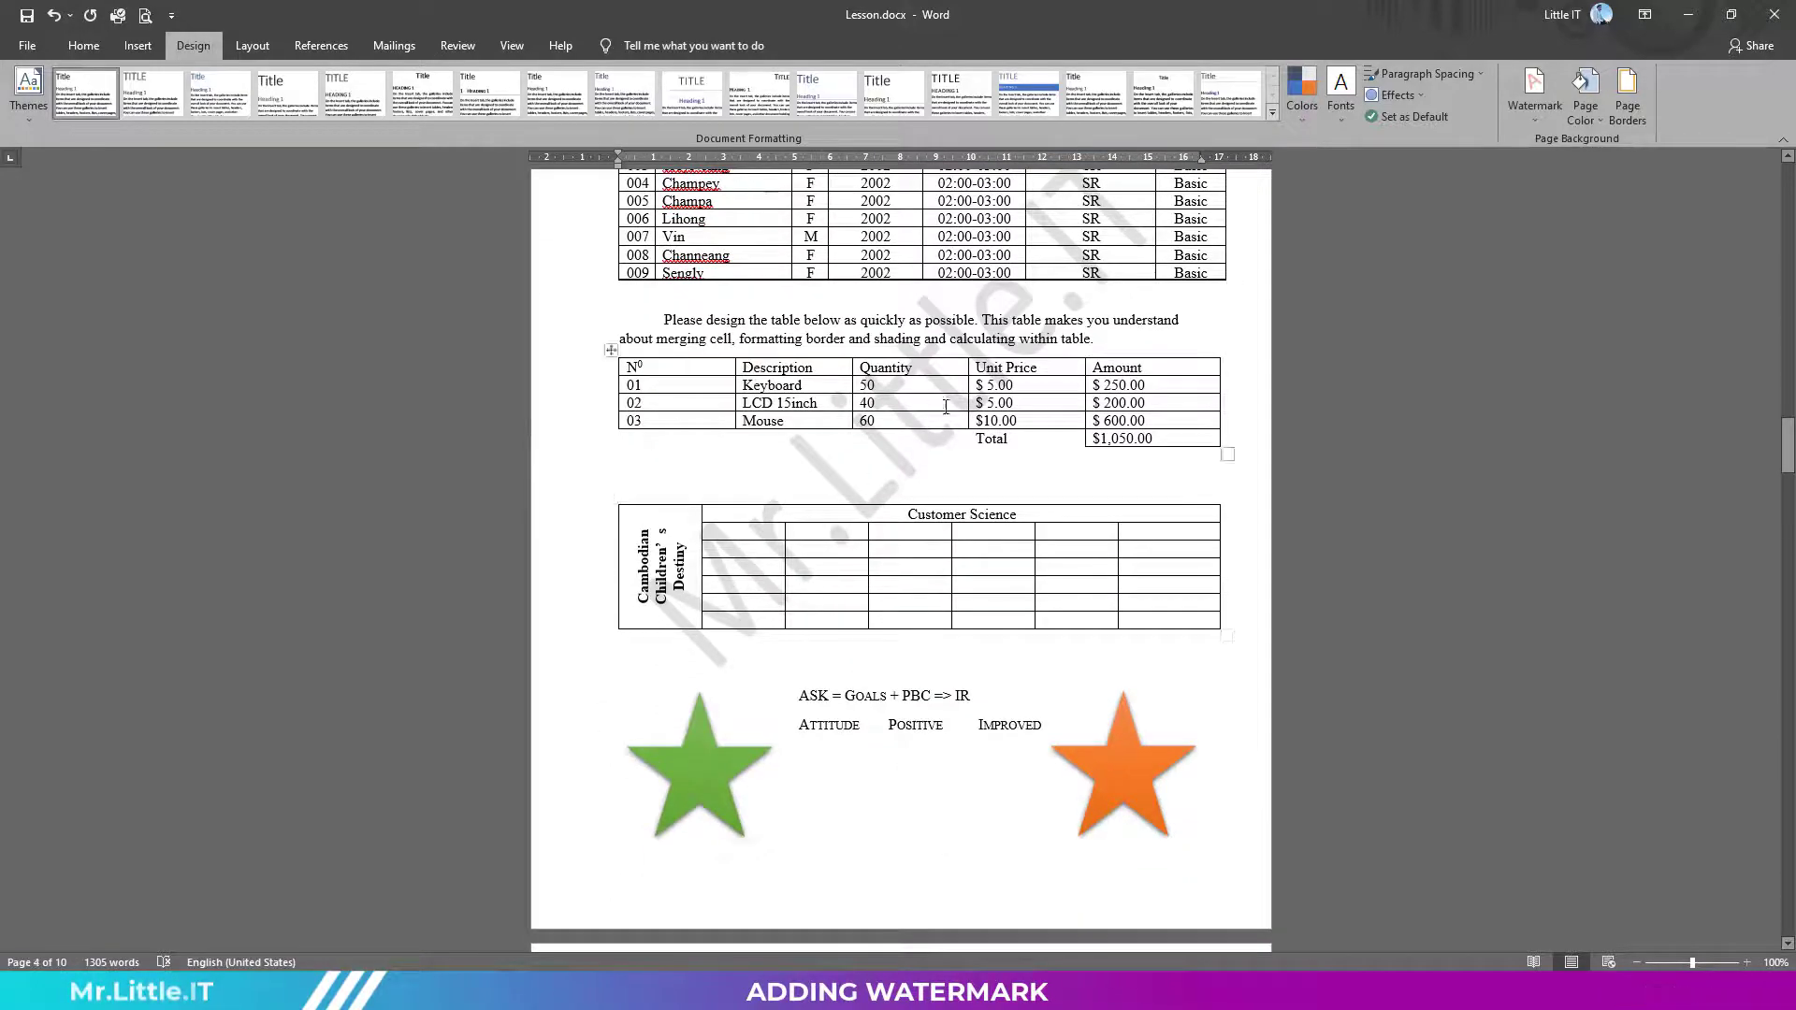
pyautogui.scroll(-5, 894, 471)
pyautogui.scroll(-1, 895, 472)
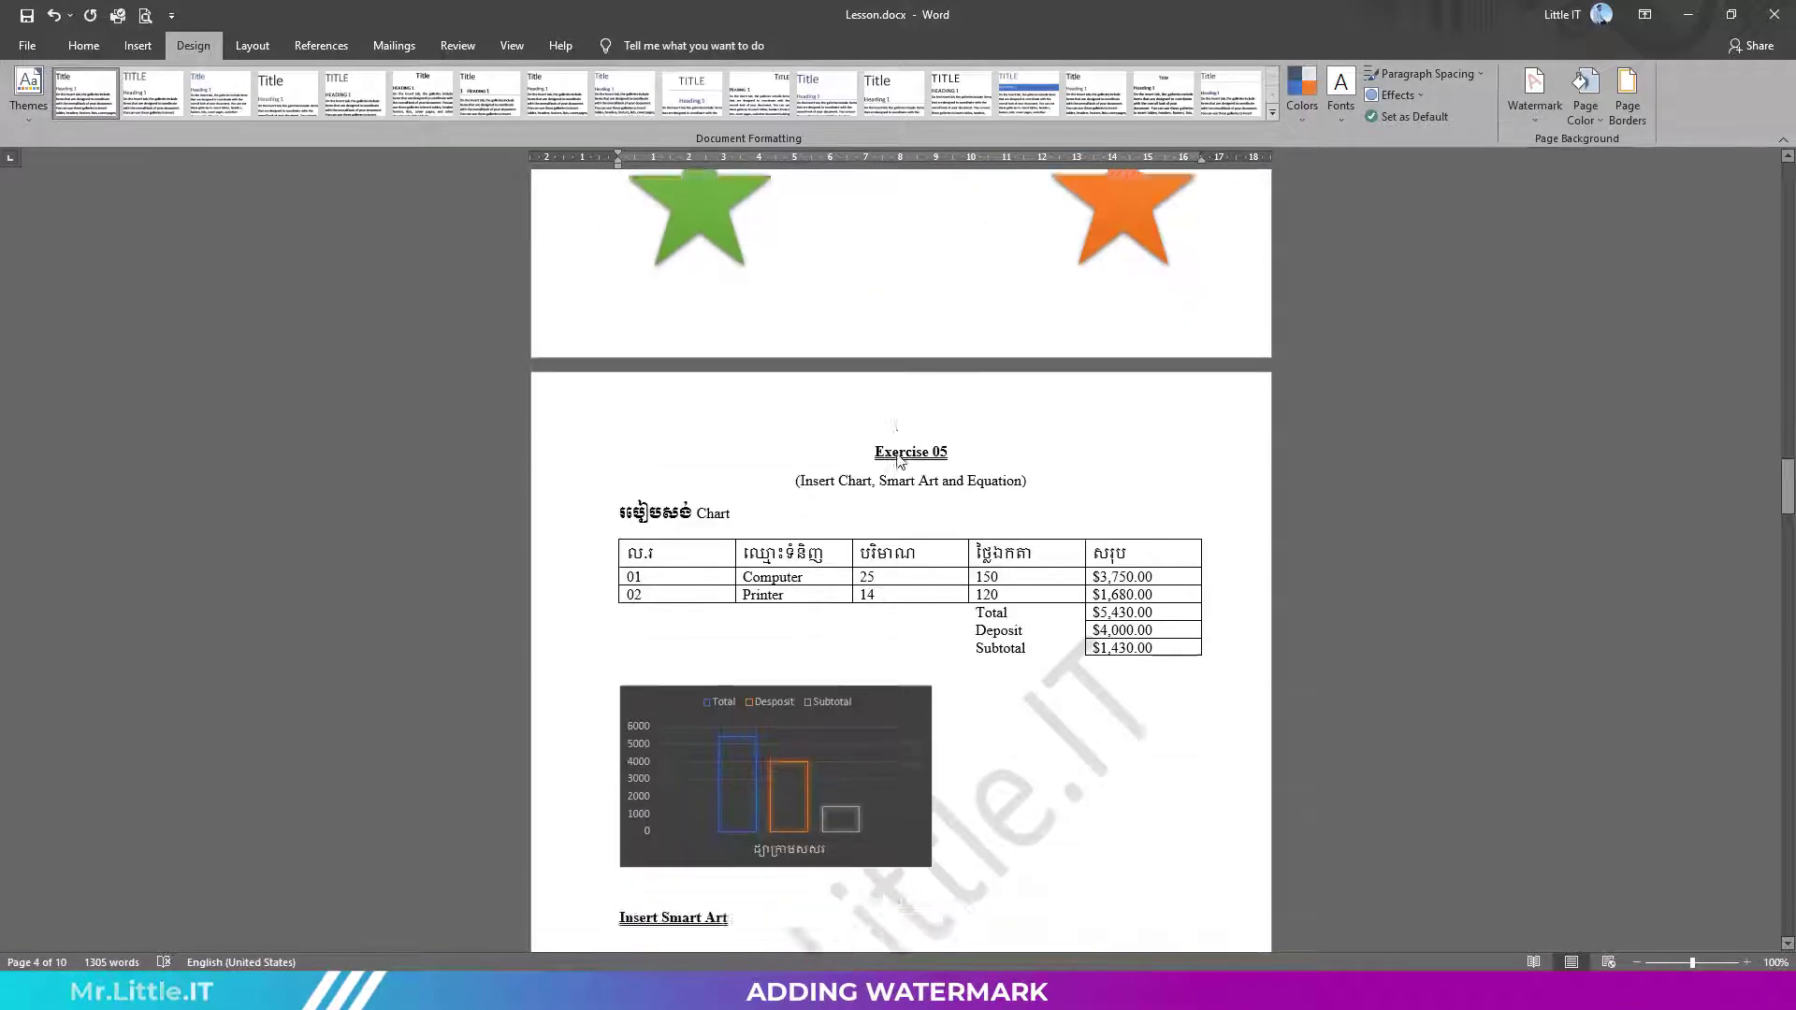
pyautogui.scroll(-7, 896, 465)
pyautogui.scroll(-7, 899, 458)
pyautogui.scroll(-1, 896, 459)
pyautogui.scroll(-5, 896, 487)
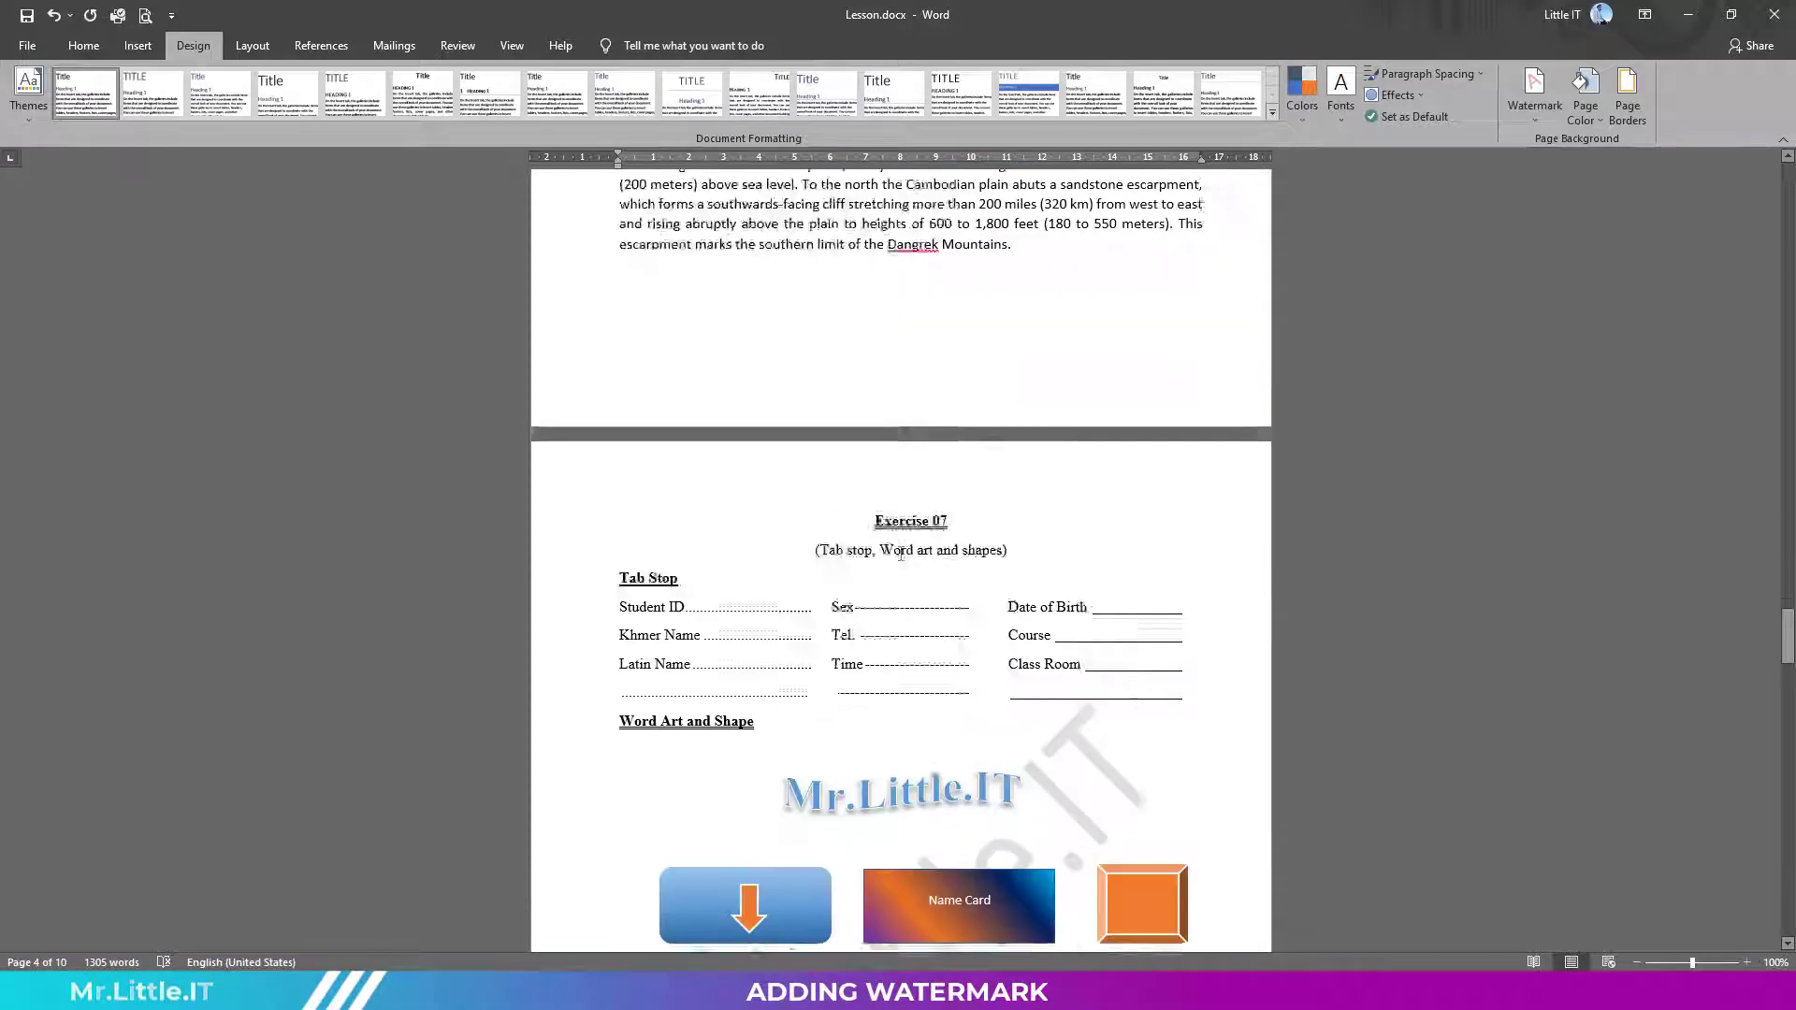
pyautogui.scroll(-2, 895, 523)
pyautogui.scroll(-1, 895, 562)
pyautogui.scroll(1, 894, 561)
pyautogui.scroll(-5, 896, 557)
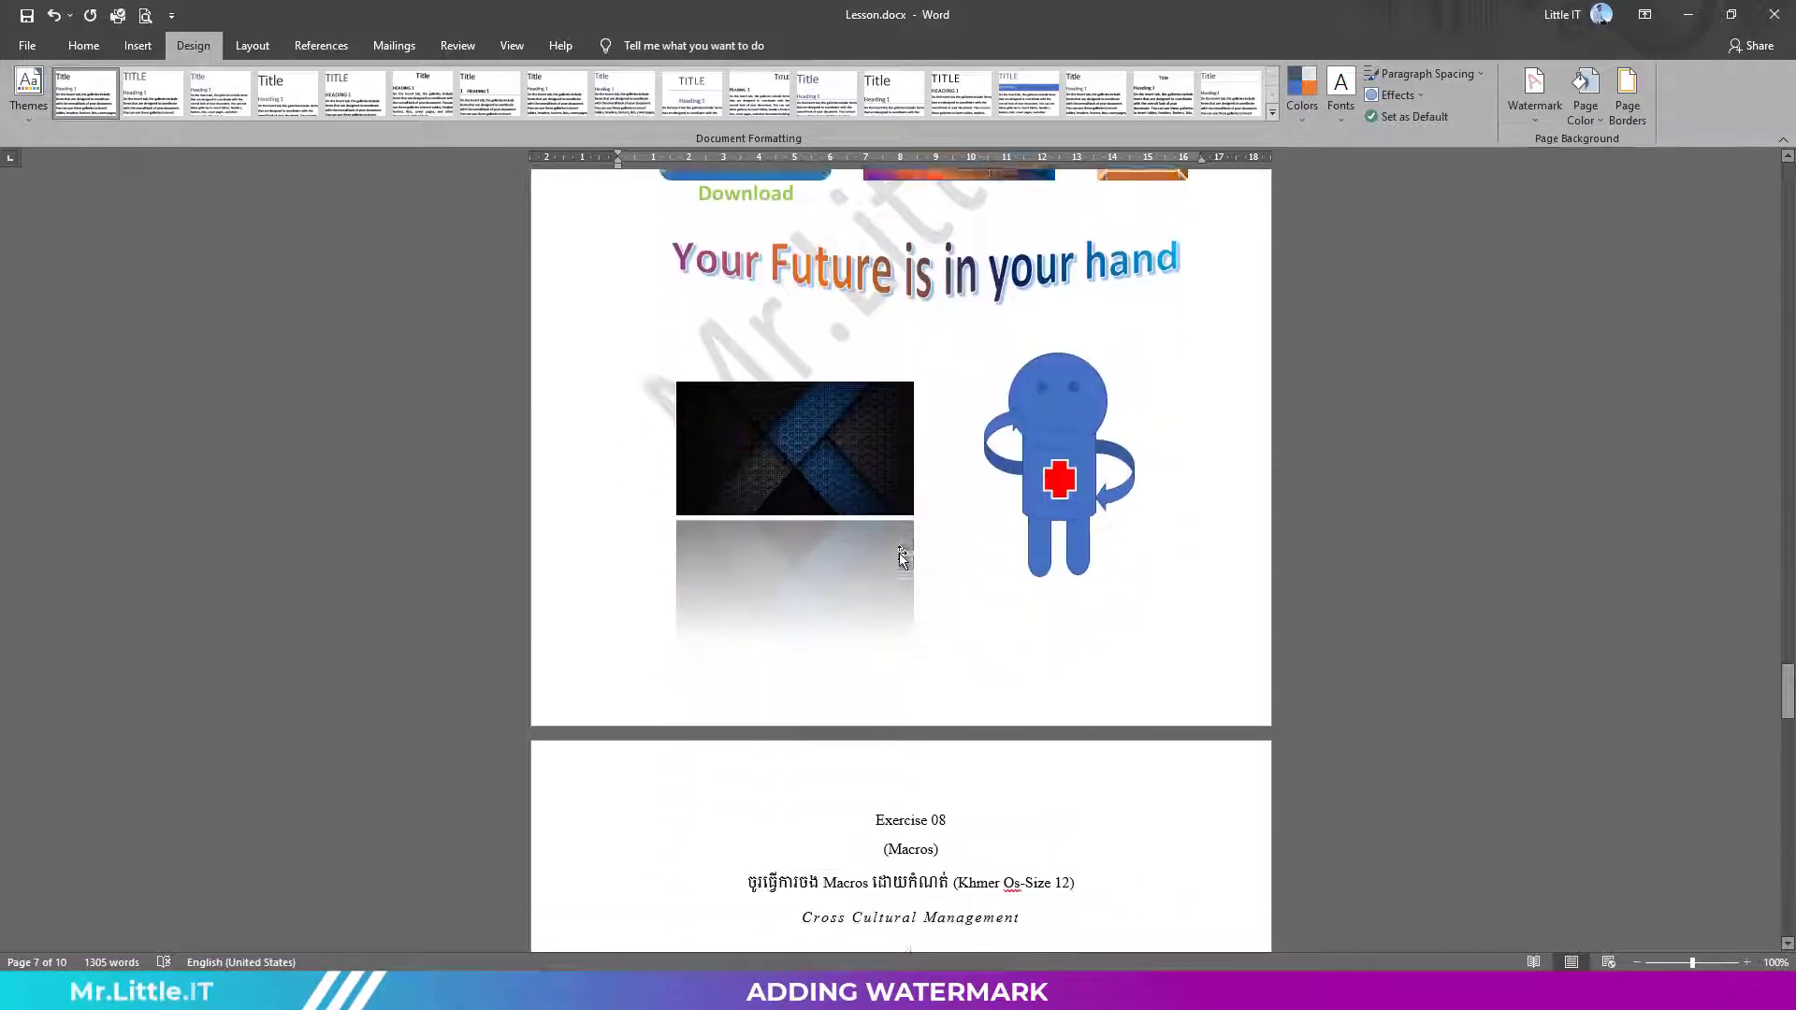
pyautogui.scroll(-1, 898, 553)
pyautogui.scroll(-8, 900, 554)
pyautogui.scroll(-3, 901, 554)
pyautogui.scroll(-2, 900, 557)
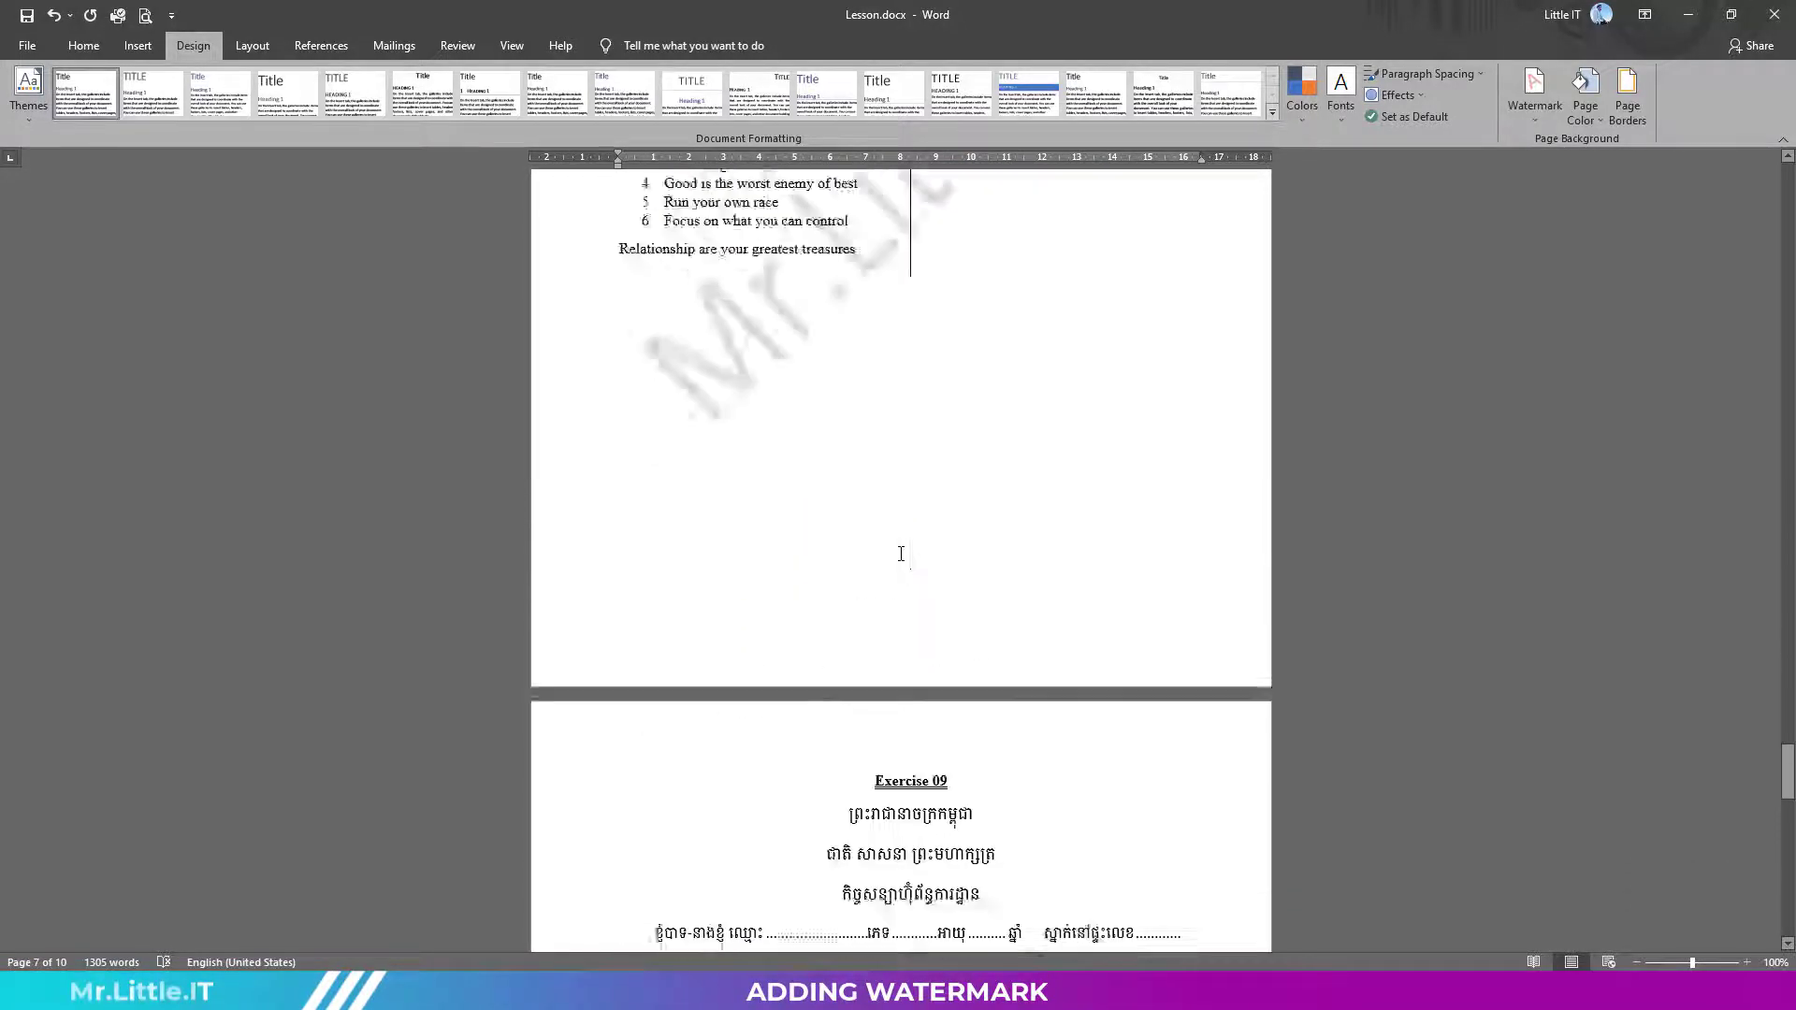
pyautogui.scroll(3, 900, 559)
pyautogui.scroll(-12, 903, 561)
pyautogui.scroll(-2, 903, 561)
pyautogui.scroll(-7, 901, 559)
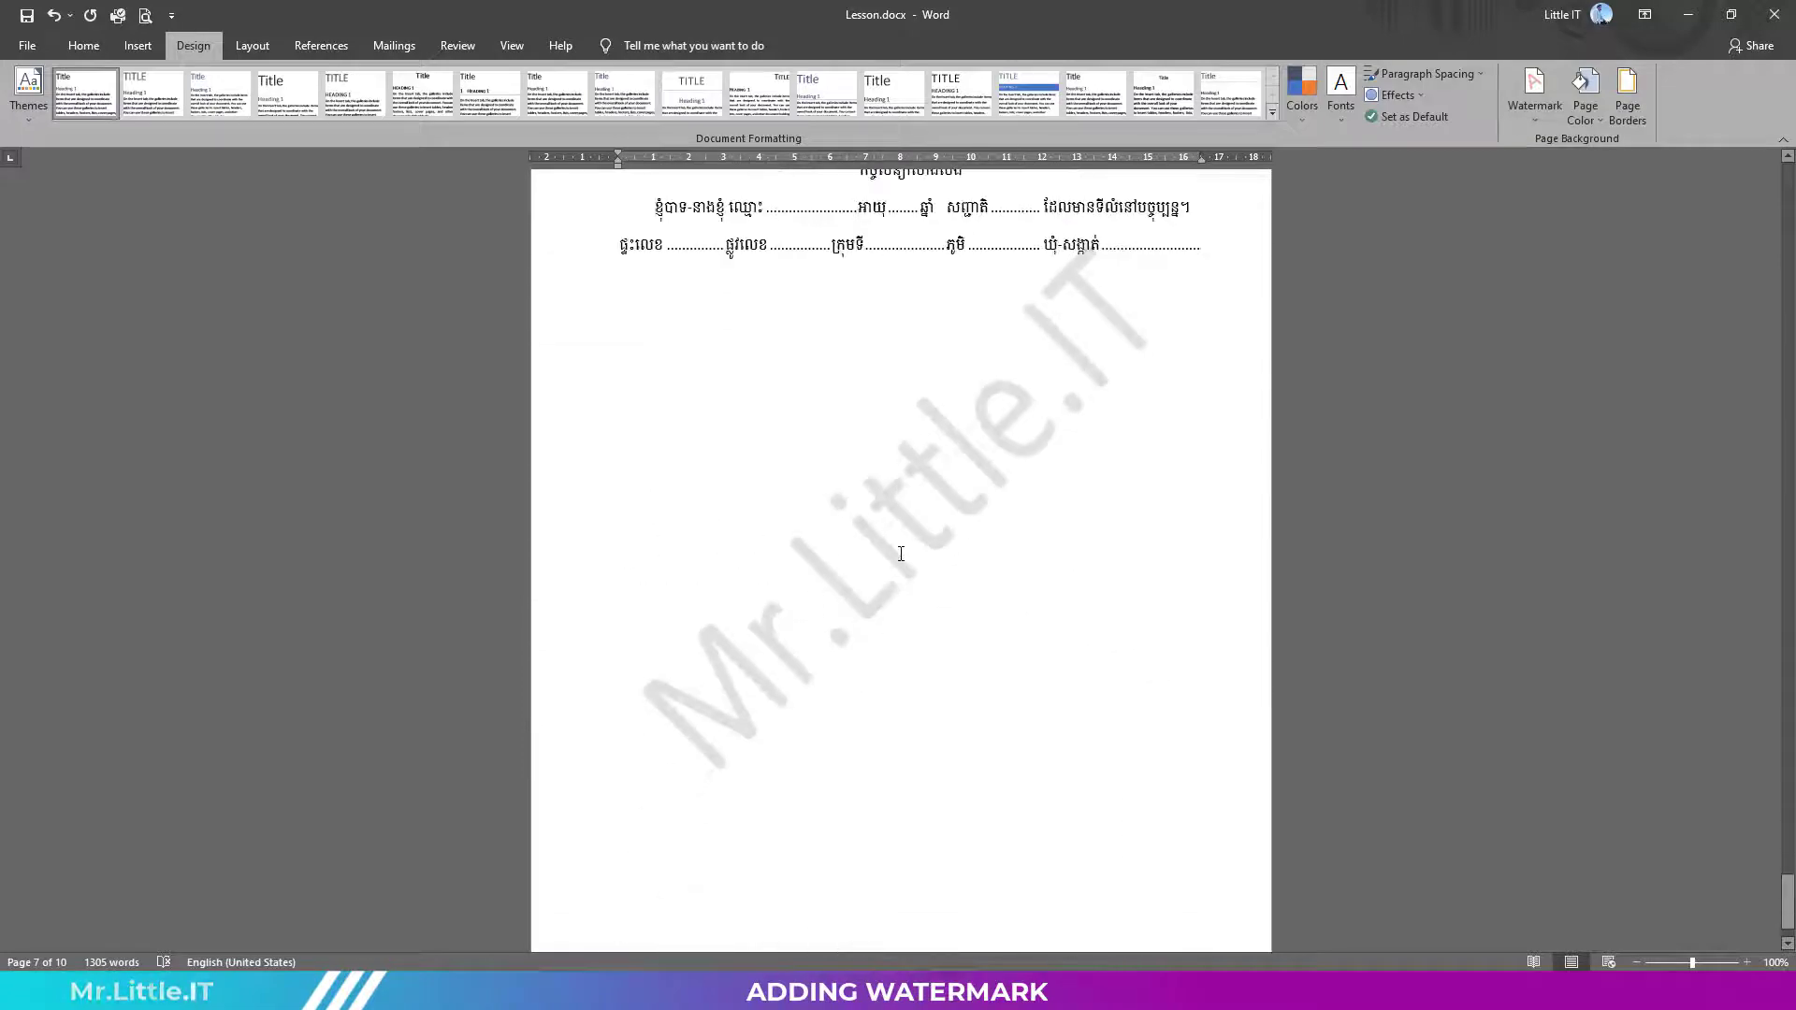
pyautogui.scroll(15, 898, 556)
pyautogui.scroll(10, 896, 552)
pyautogui.scroll(10, 900, 555)
pyautogui.scroll(8, 900, 555)
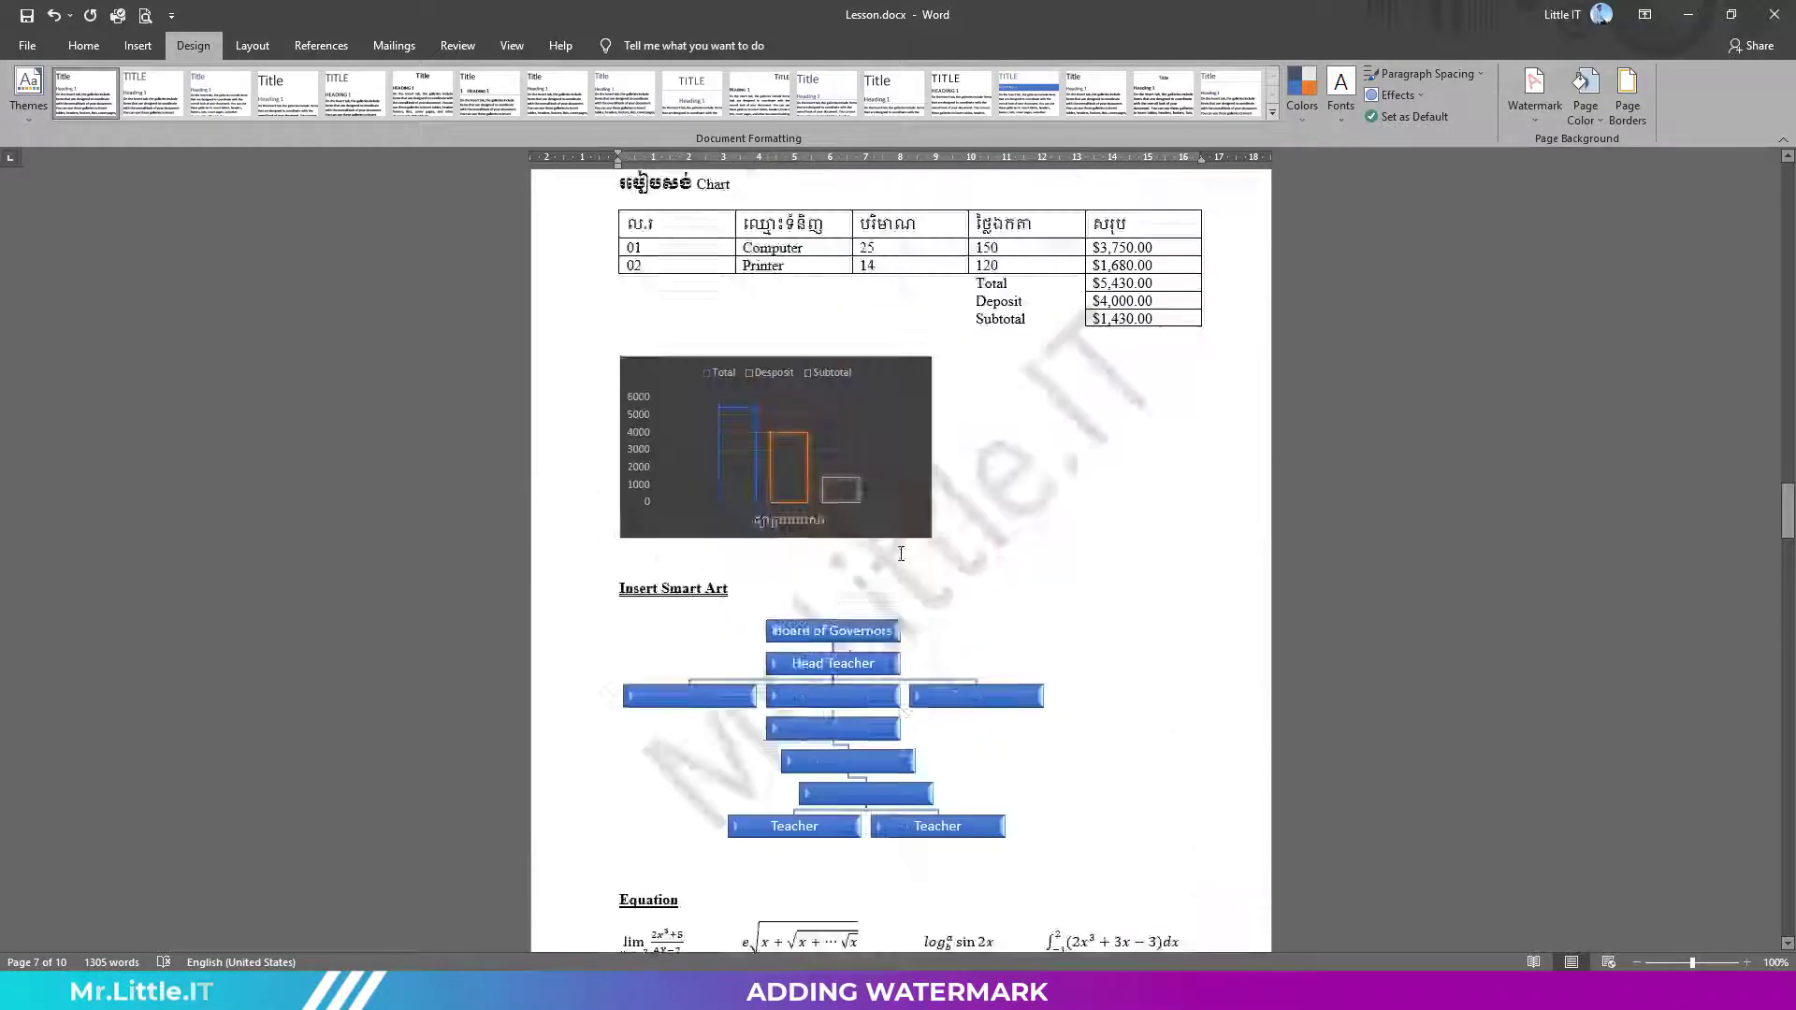
pyautogui.scroll(8, 900, 555)
pyautogui.scroll(8, 900, 554)
pyautogui.scroll(10, 901, 554)
pyautogui.scroll(10, 908, 543)
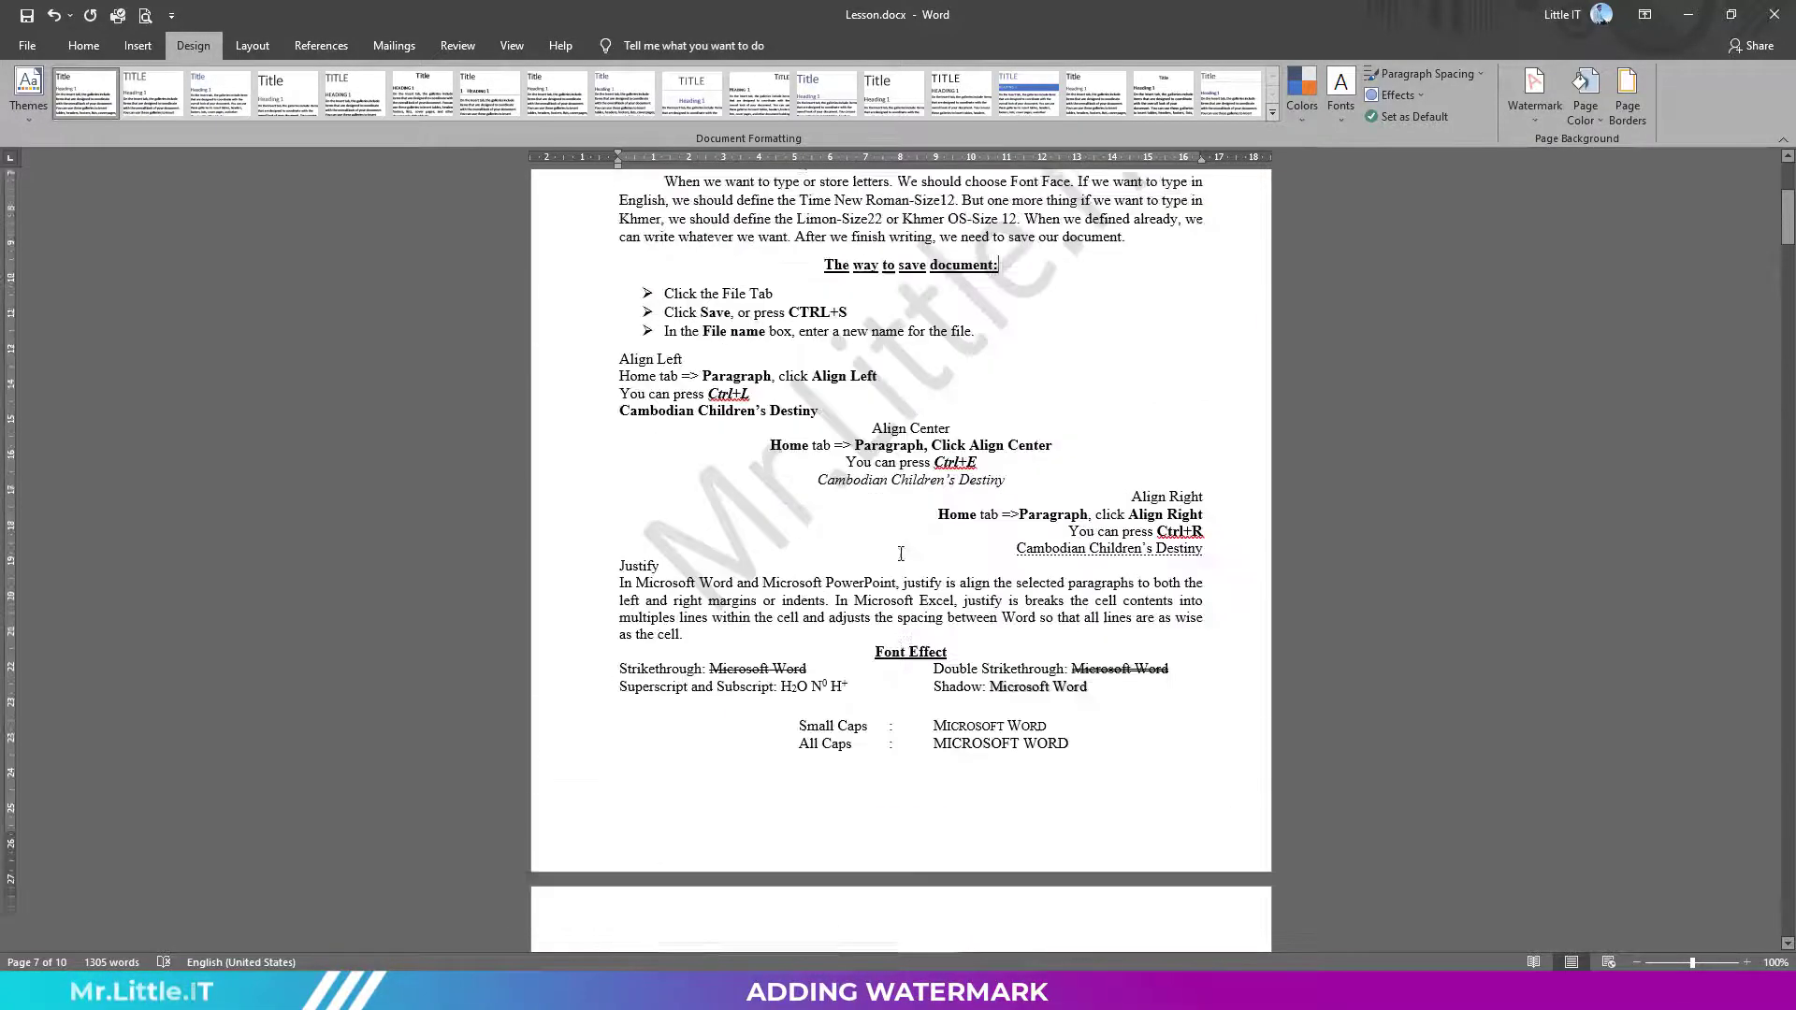
pyautogui.scroll(3, 921, 524)
pyautogui.scroll(3, 929, 508)
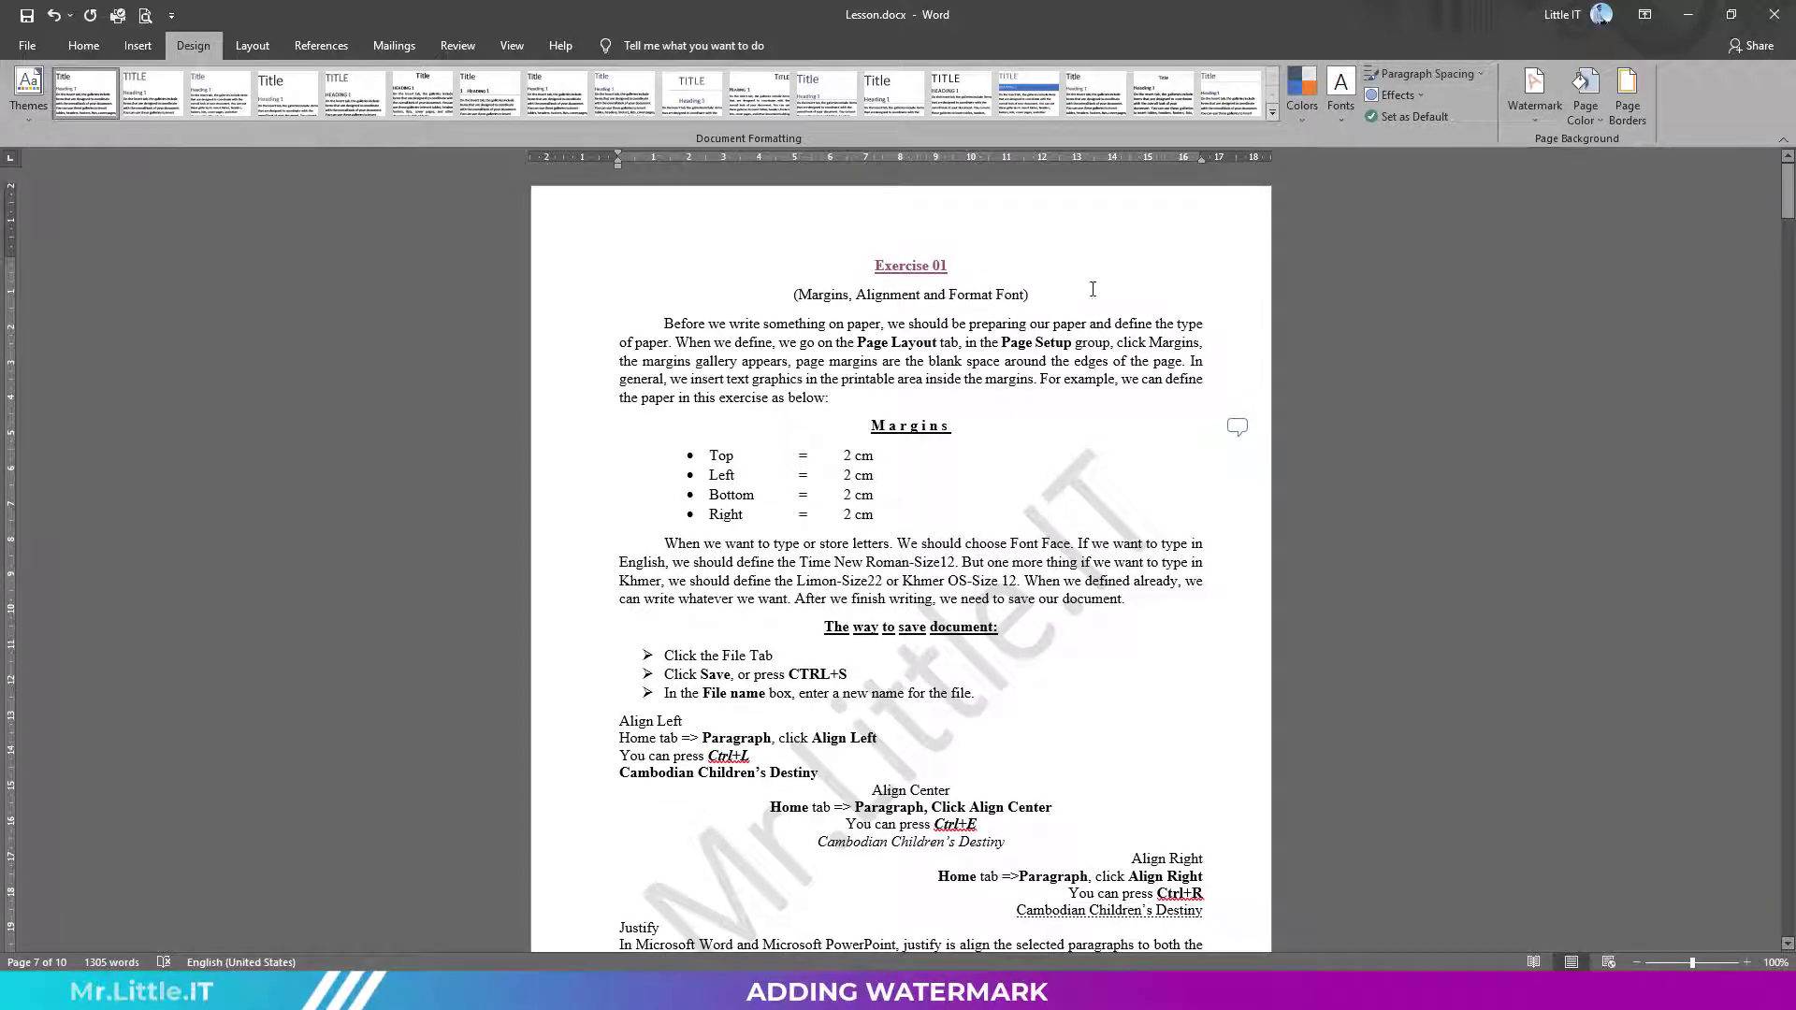
pyautogui.scroll(-3, 799, 730)
pyautogui.scroll(-1, 799, 730)
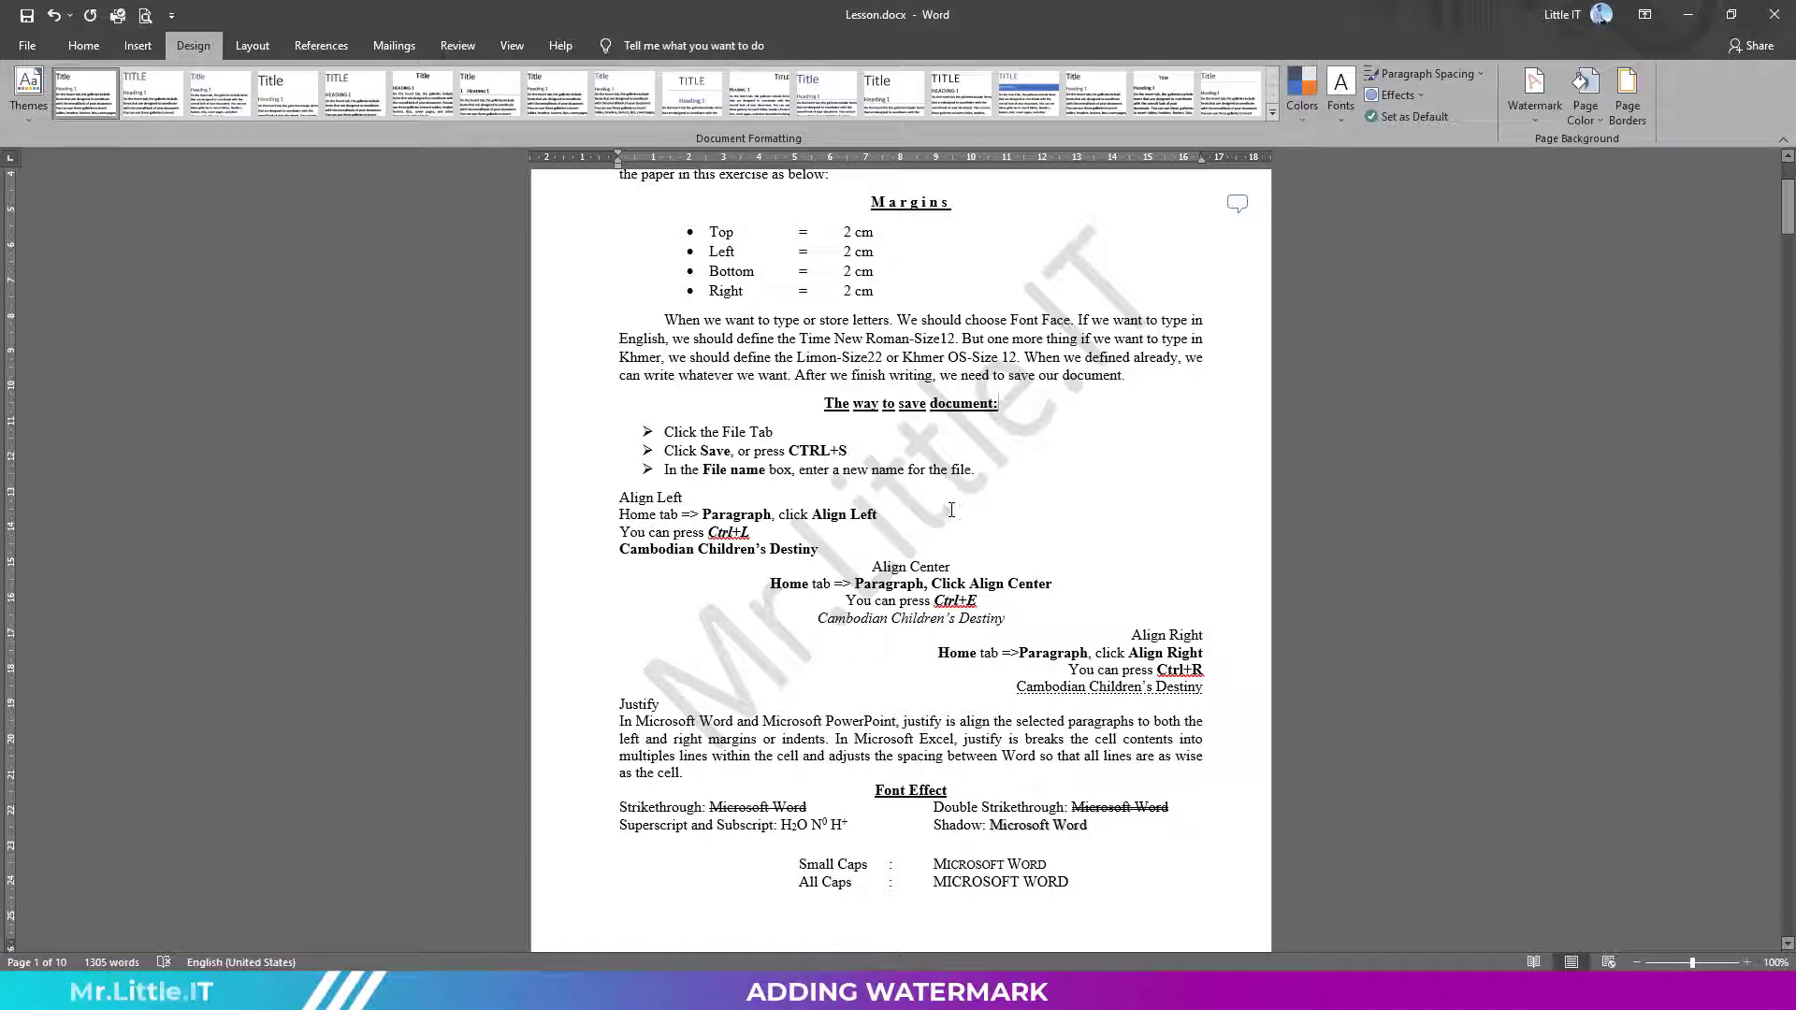
pyautogui.scroll(2, 942, 465)
pyautogui.scroll(2, 942, 465)
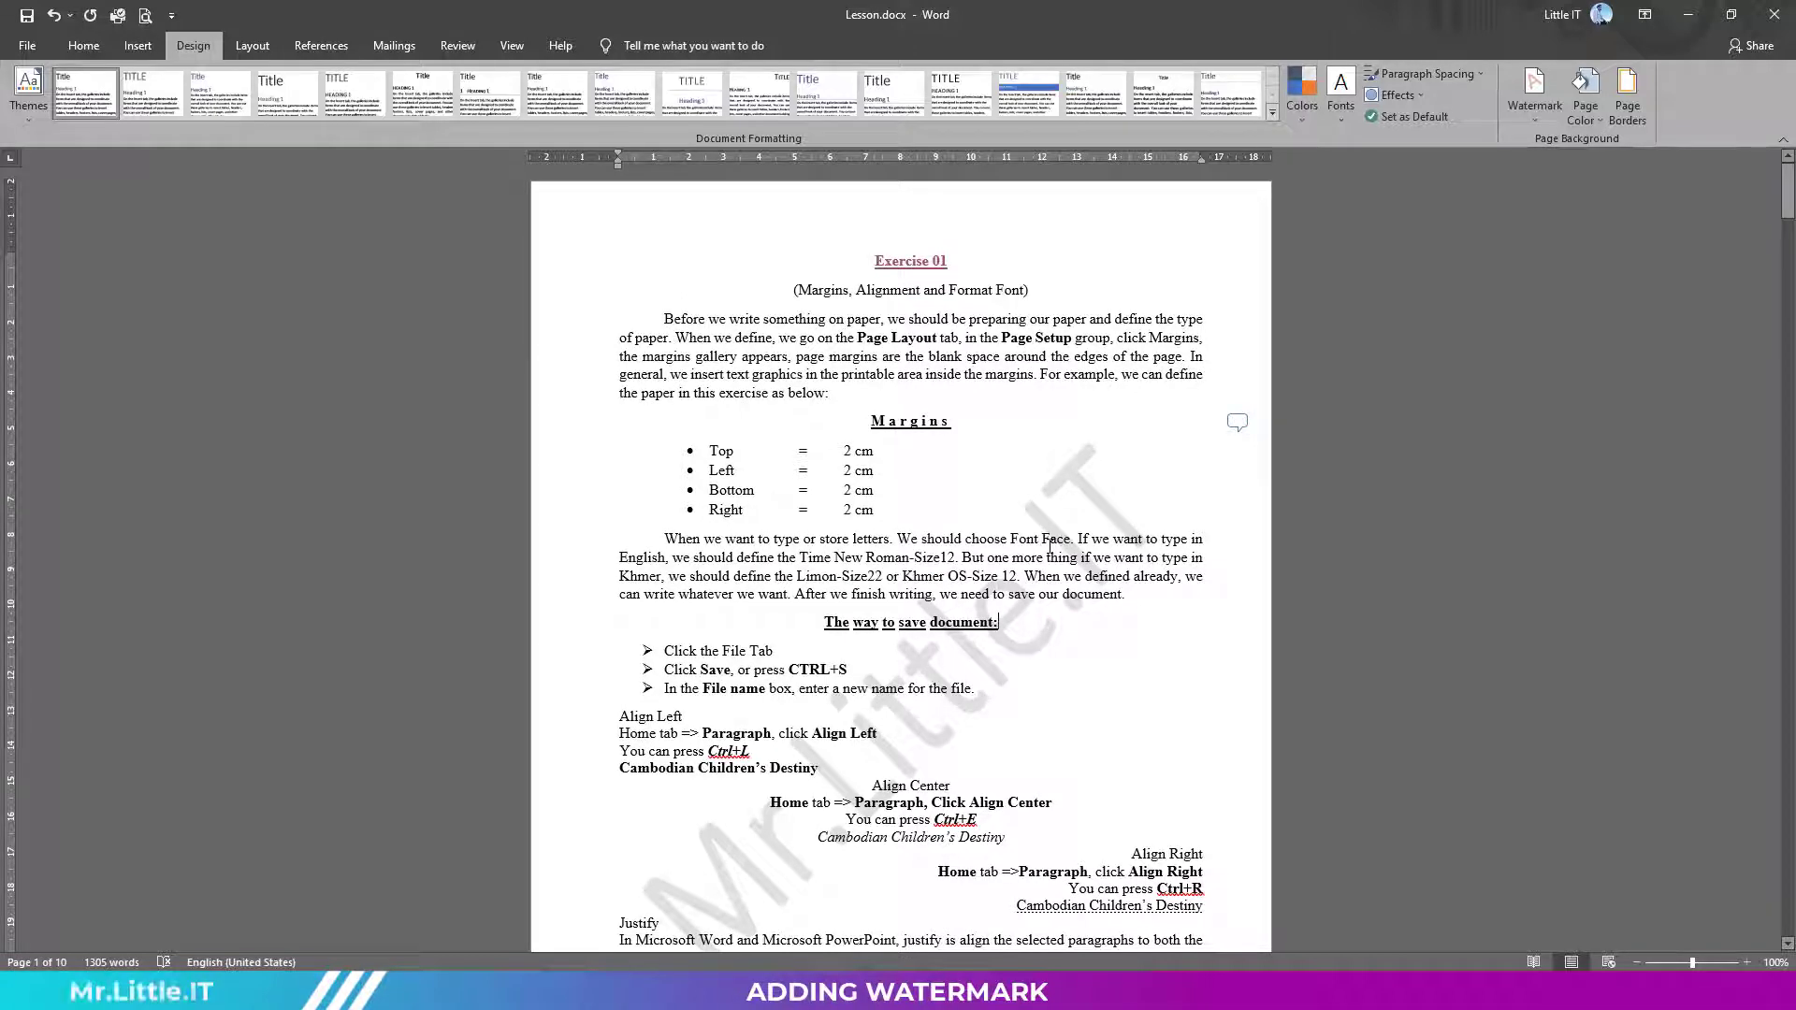
pyautogui.scroll(-3, 901, 561)
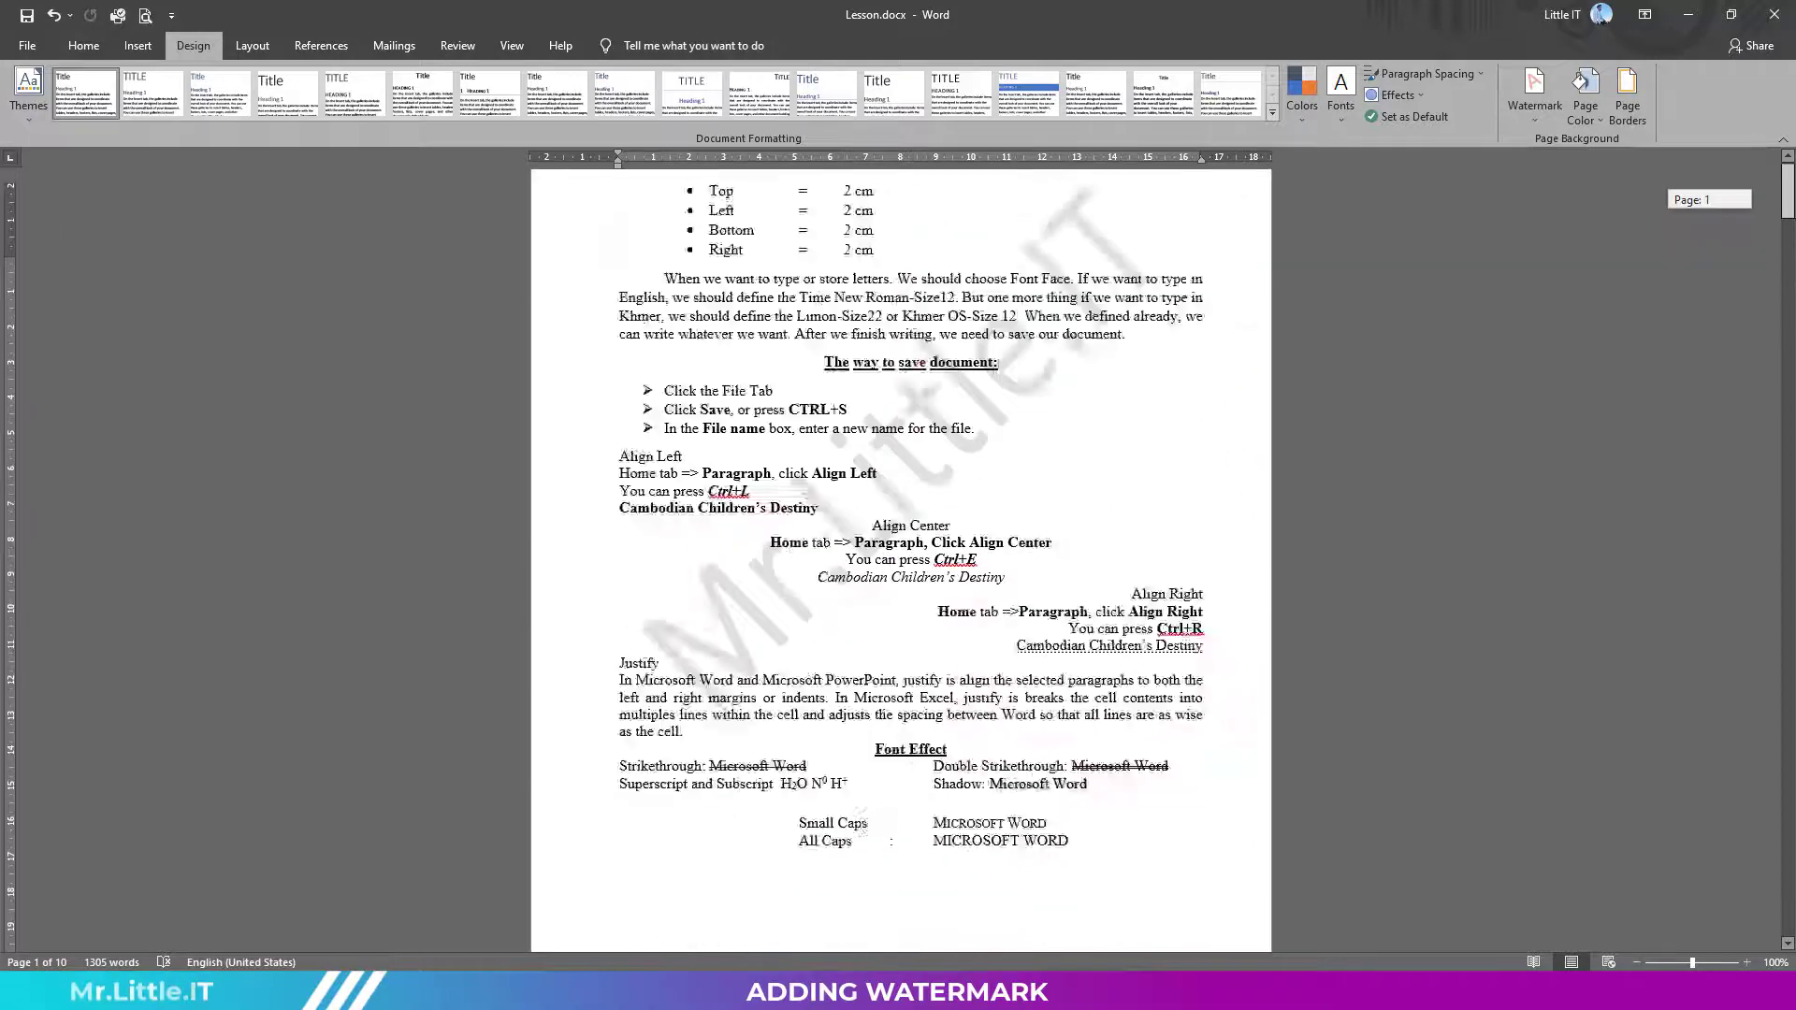
pyautogui.scroll(3, 901, 562)
pyautogui.click(1528, 114)
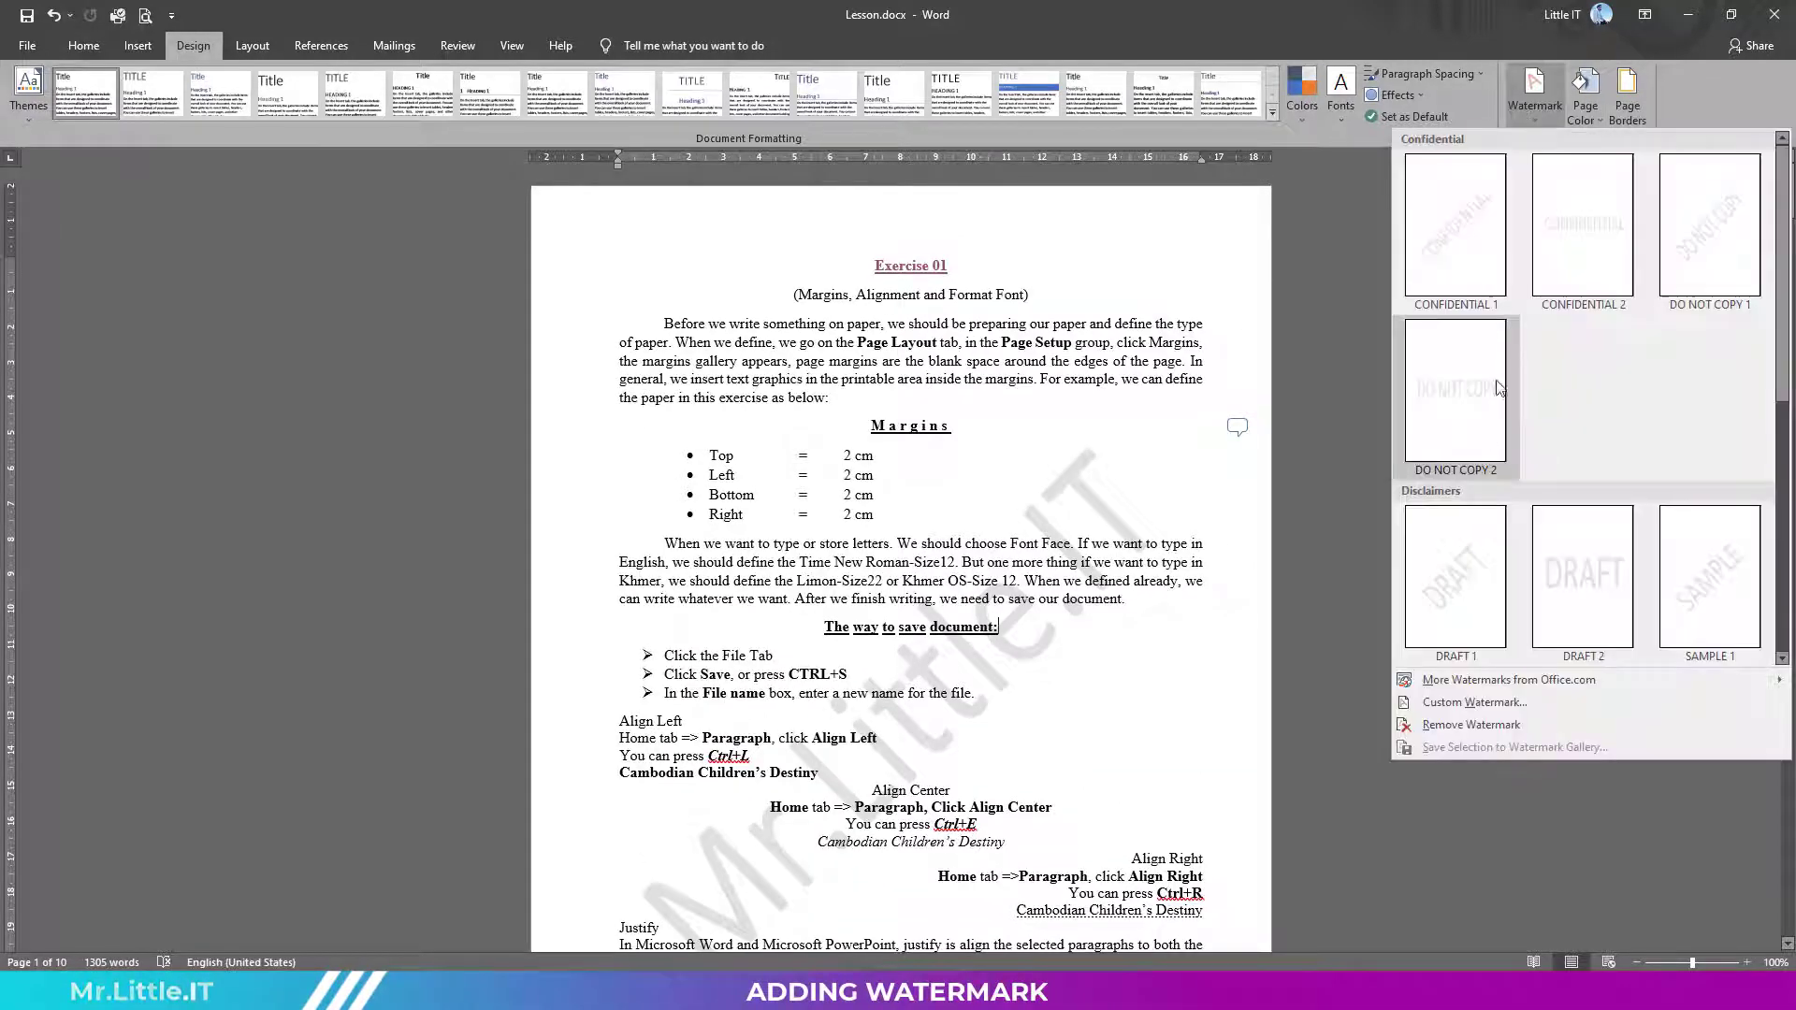
pyautogui.click(1534, 114)
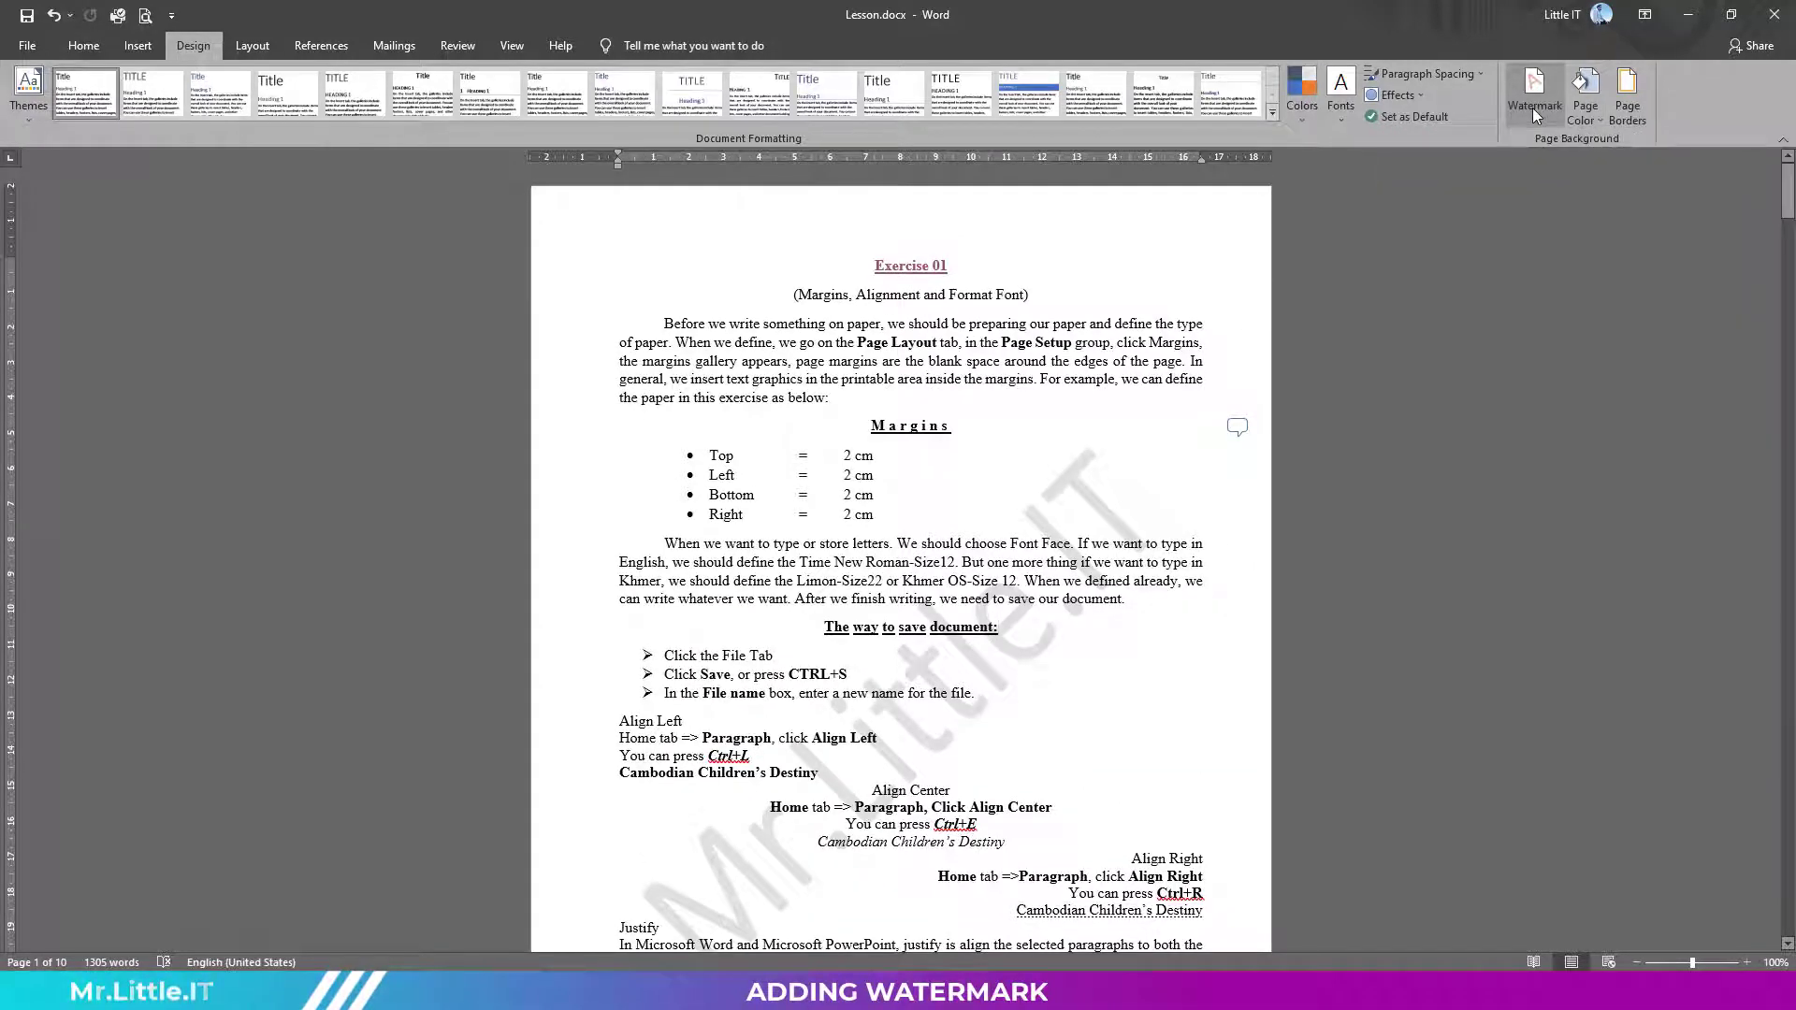